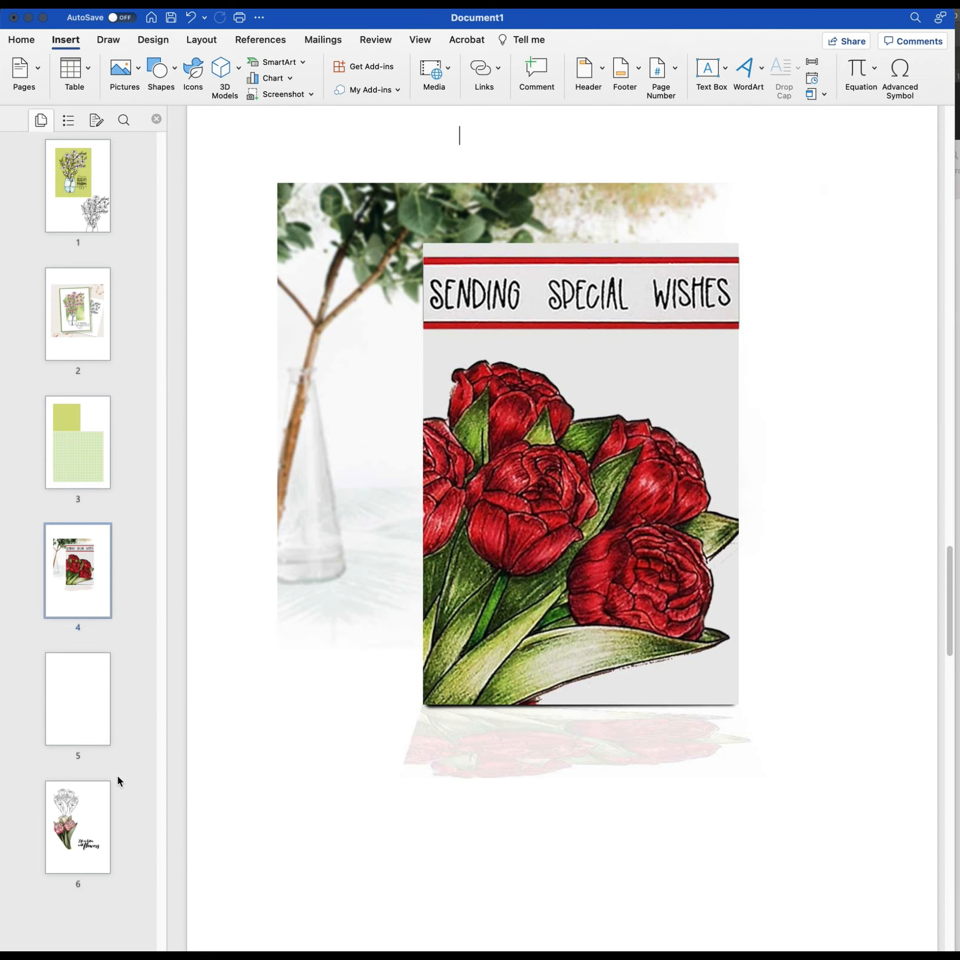
Step: Set the zoom to show one whole page and go to page 6 with the tulip images
click(75, 709)
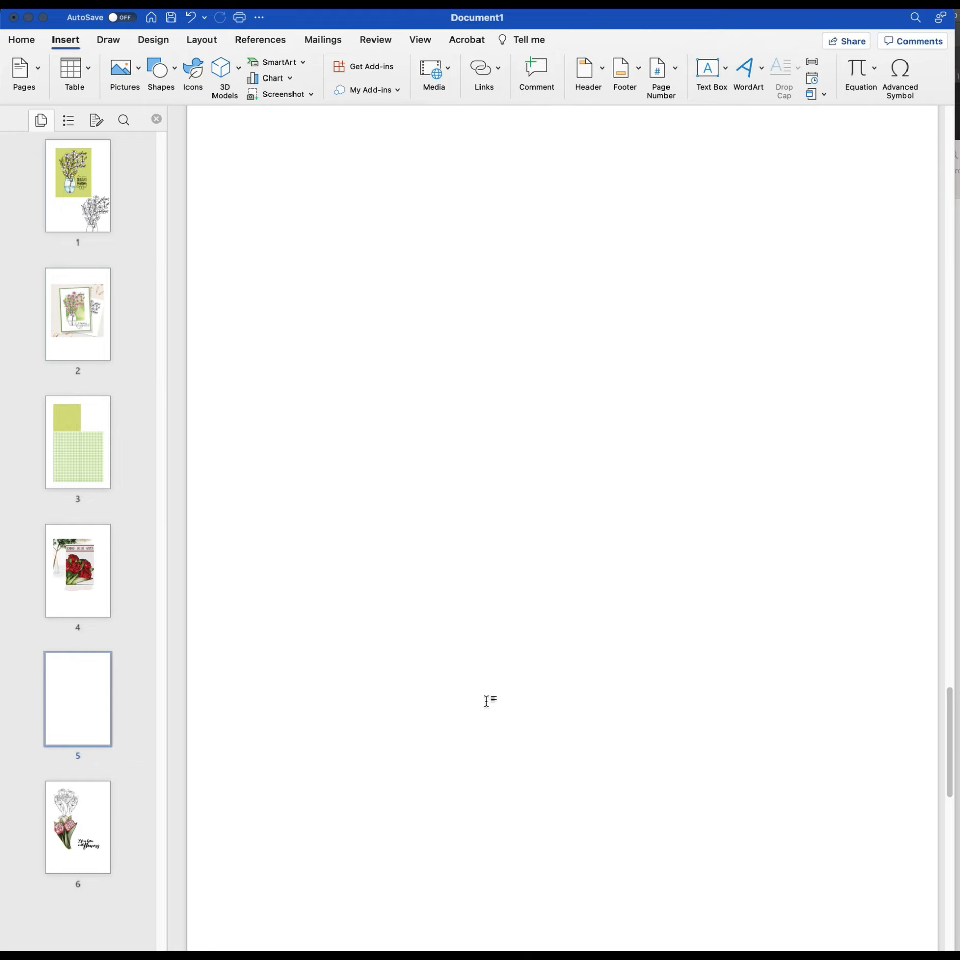
click(418, 41)
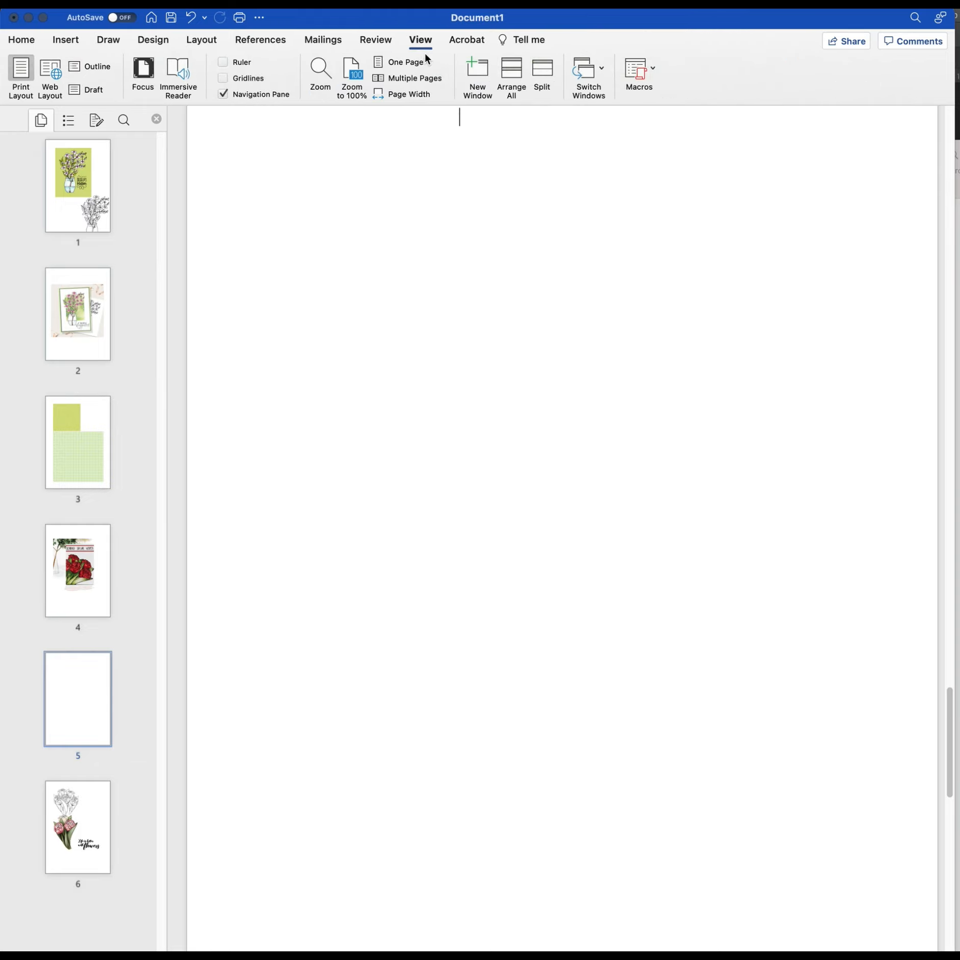
click(397, 62)
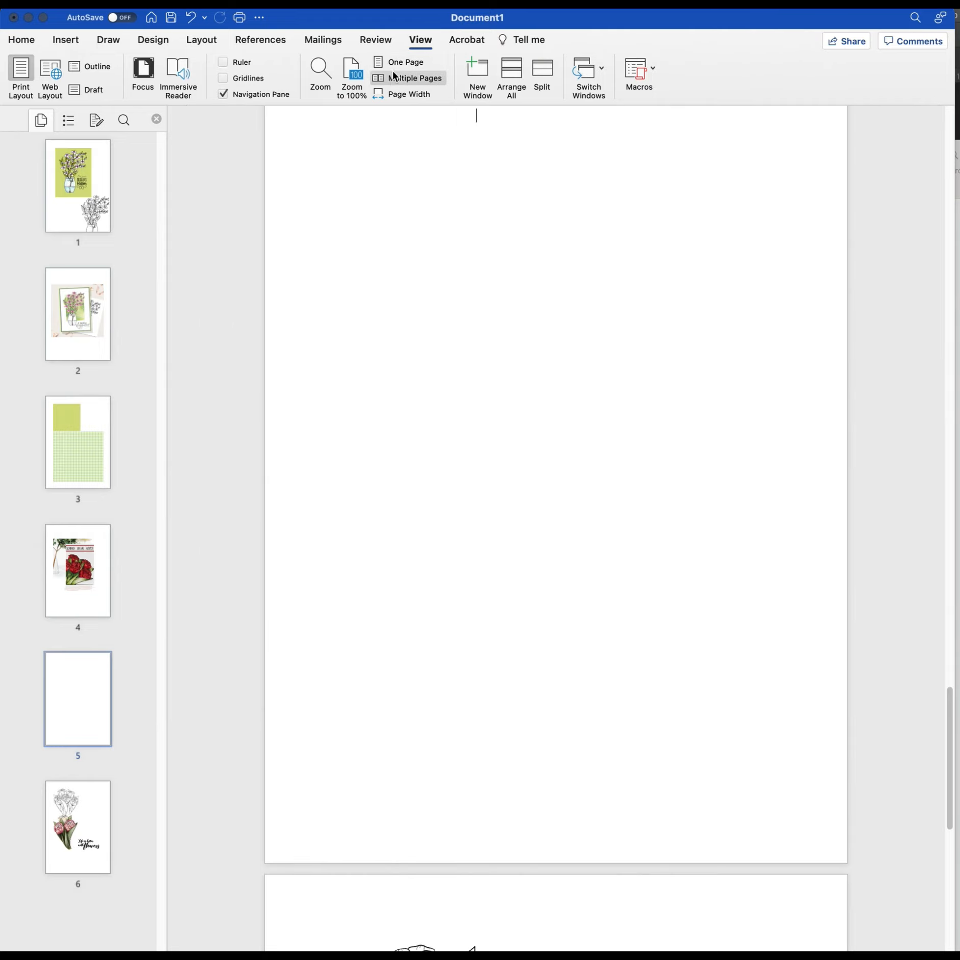
drag(946, 700, 946, 694)
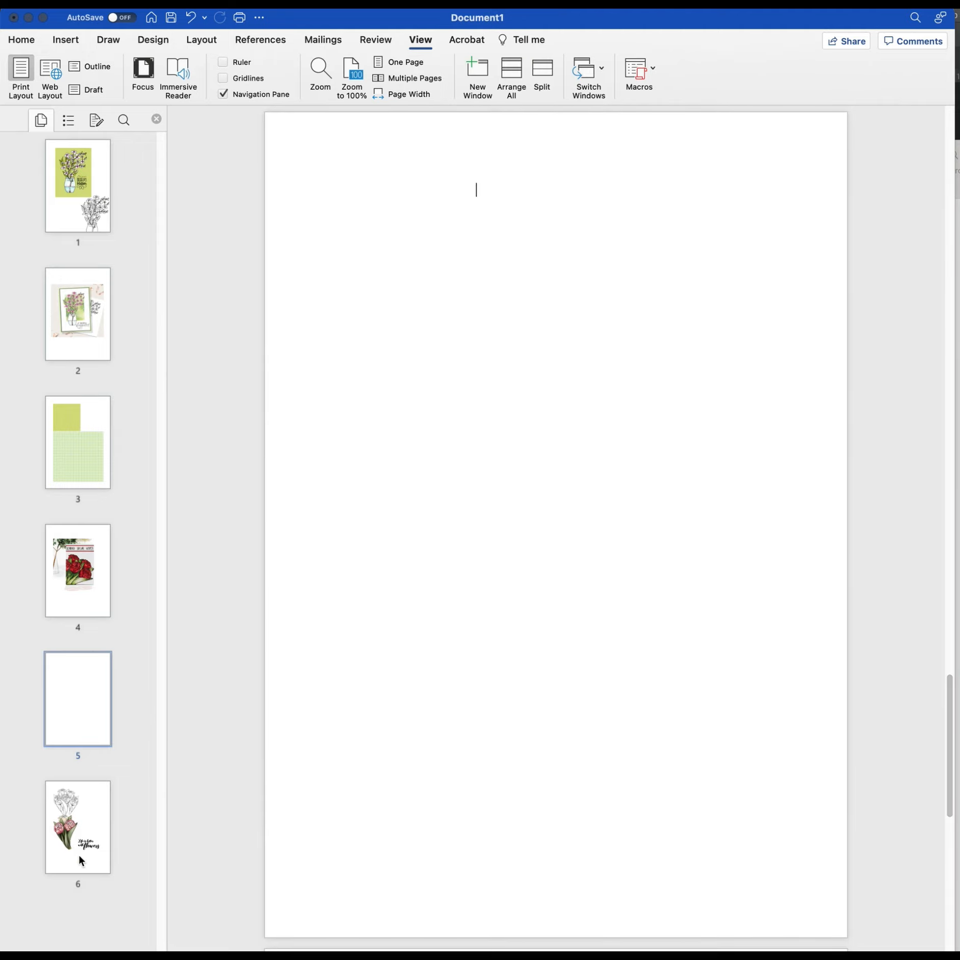
click(72, 831)
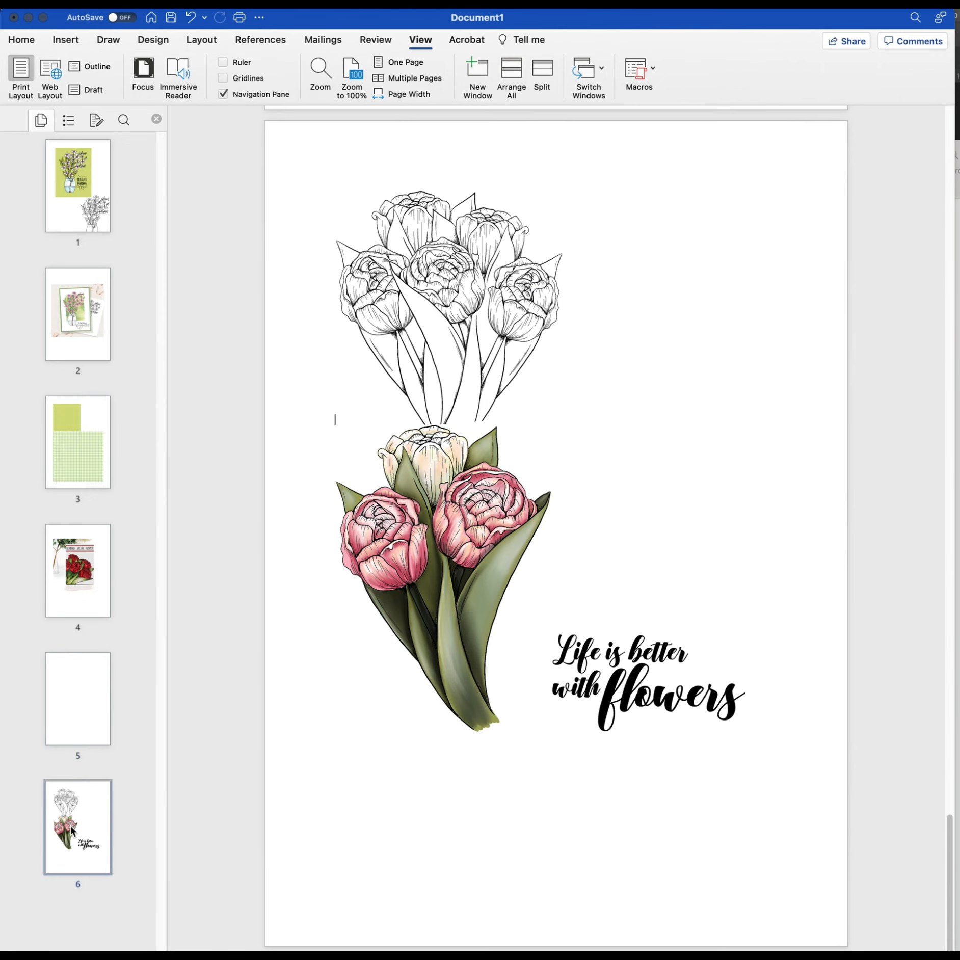
click(448, 586)
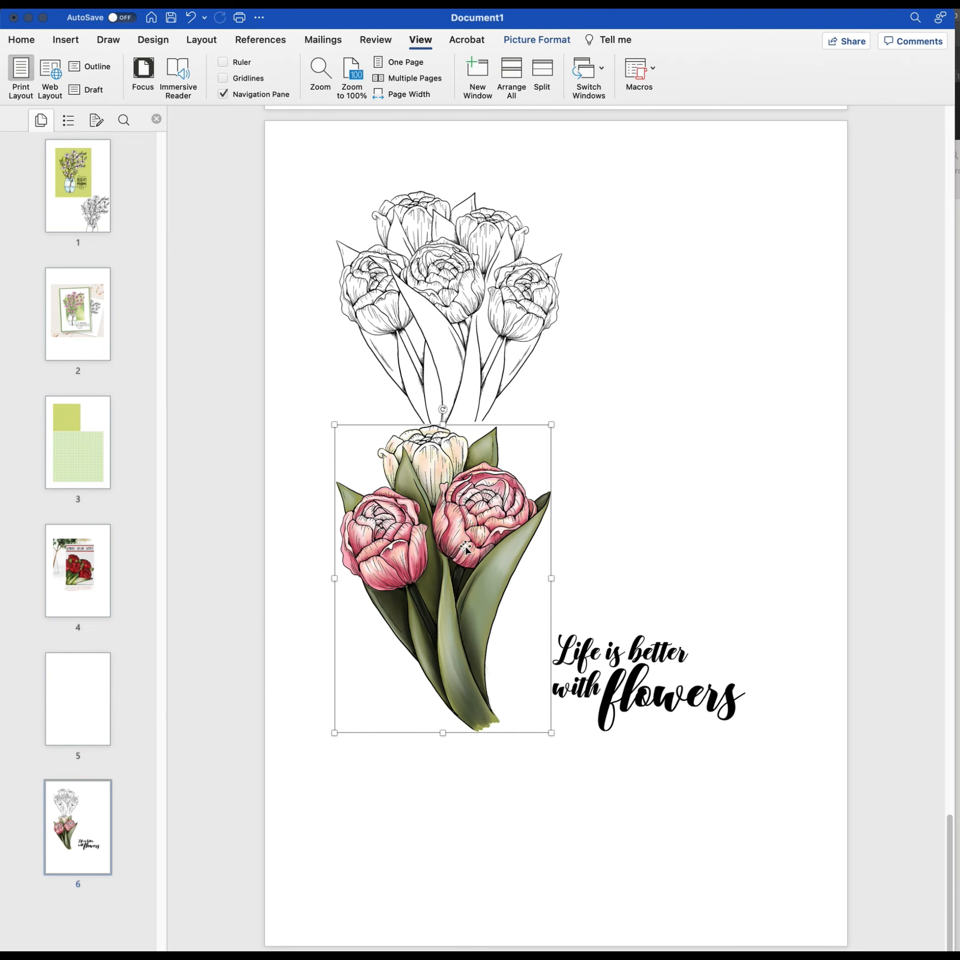
click(64, 40)
click(139, 72)
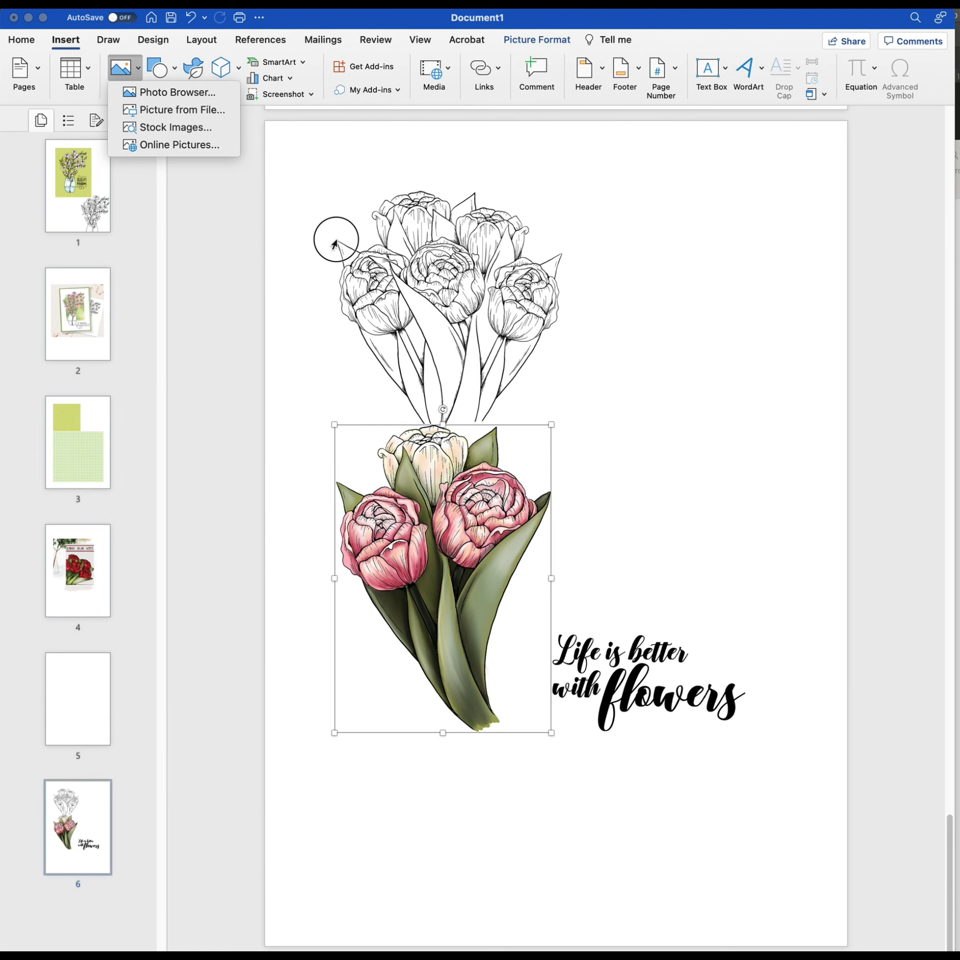
click(671, 507)
Step: Set the text wrapping of the coloured tulip picture to Behind Text
drag(462, 536, 462, 534)
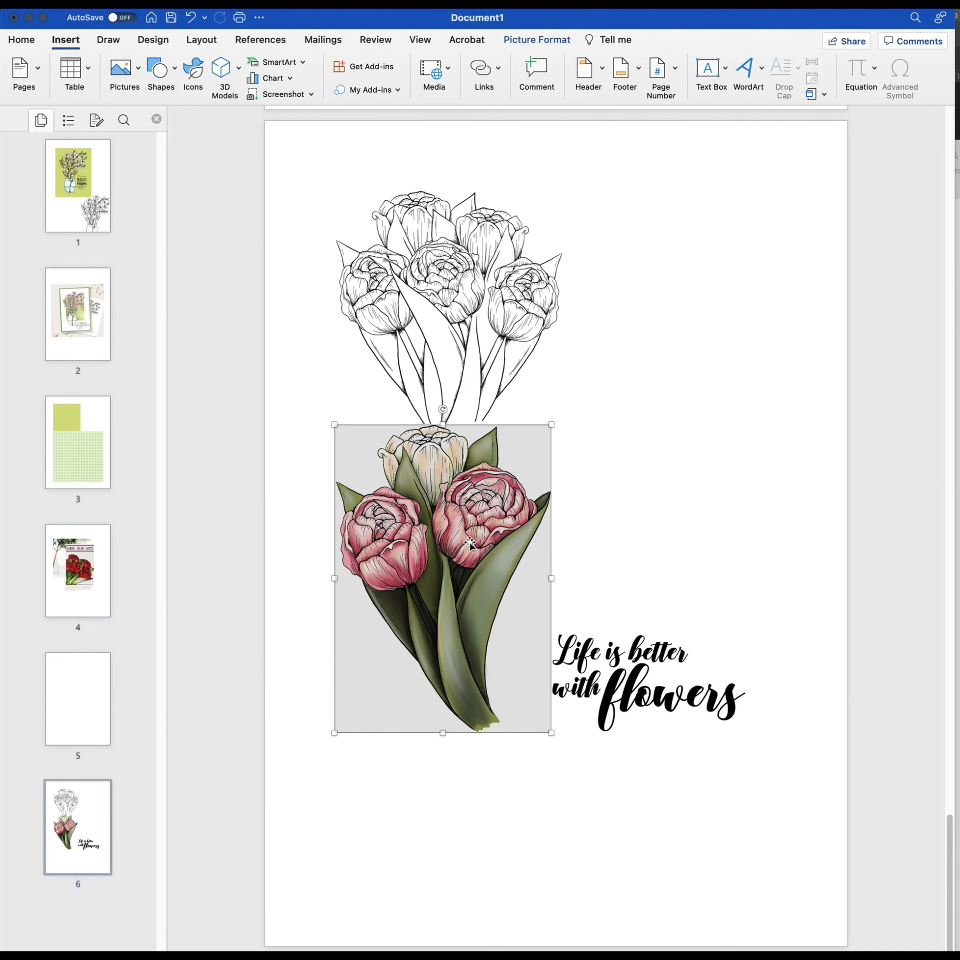
right_click(469, 545)
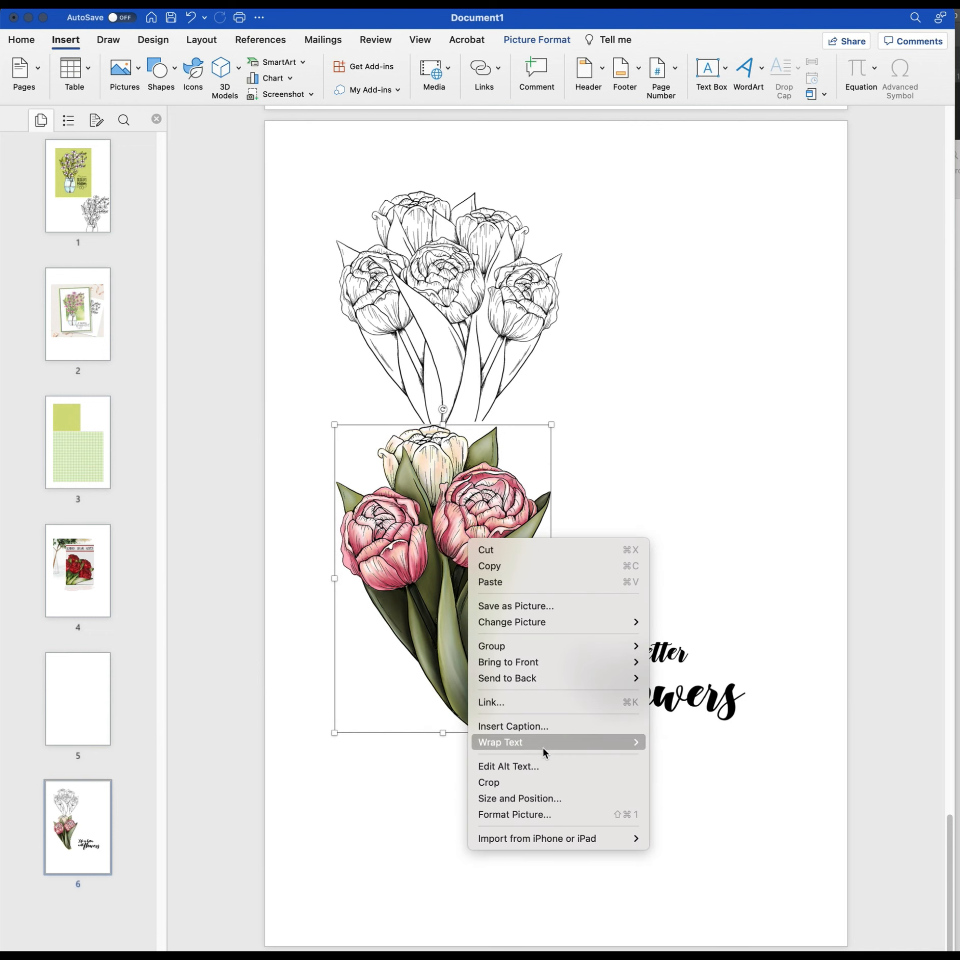
mouse_move(543, 744)
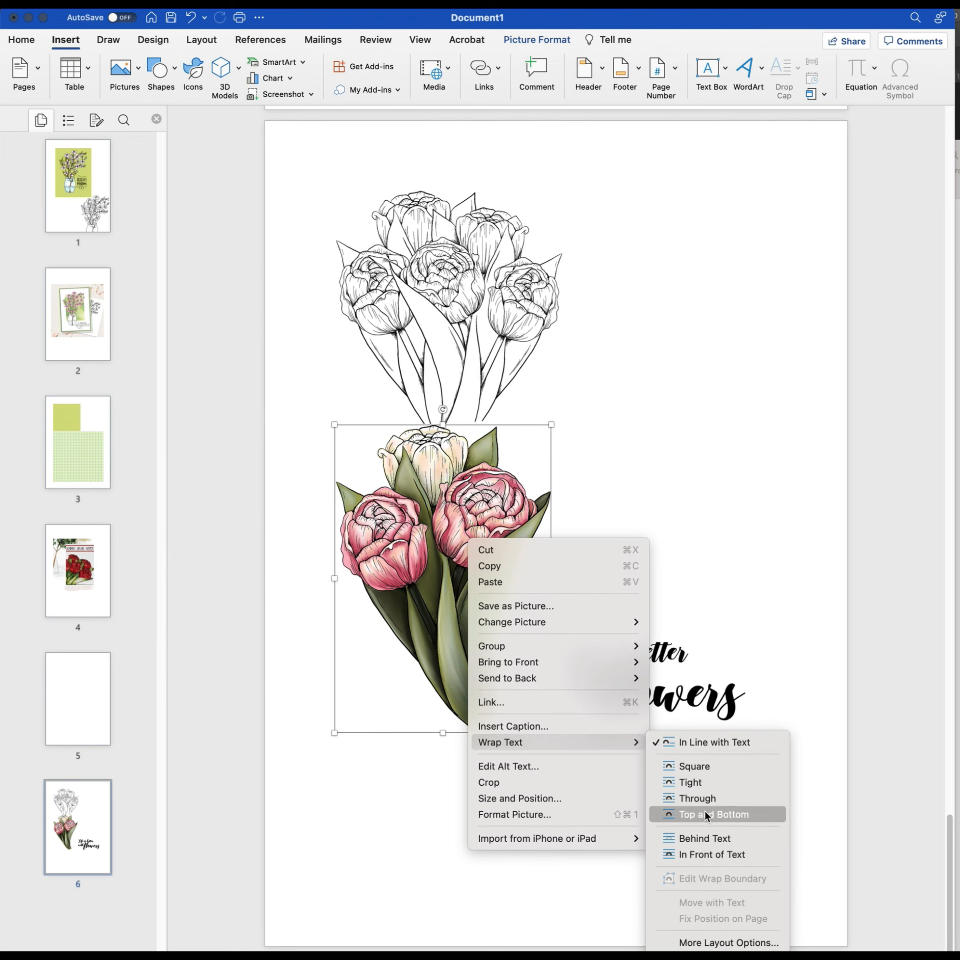
click(694, 839)
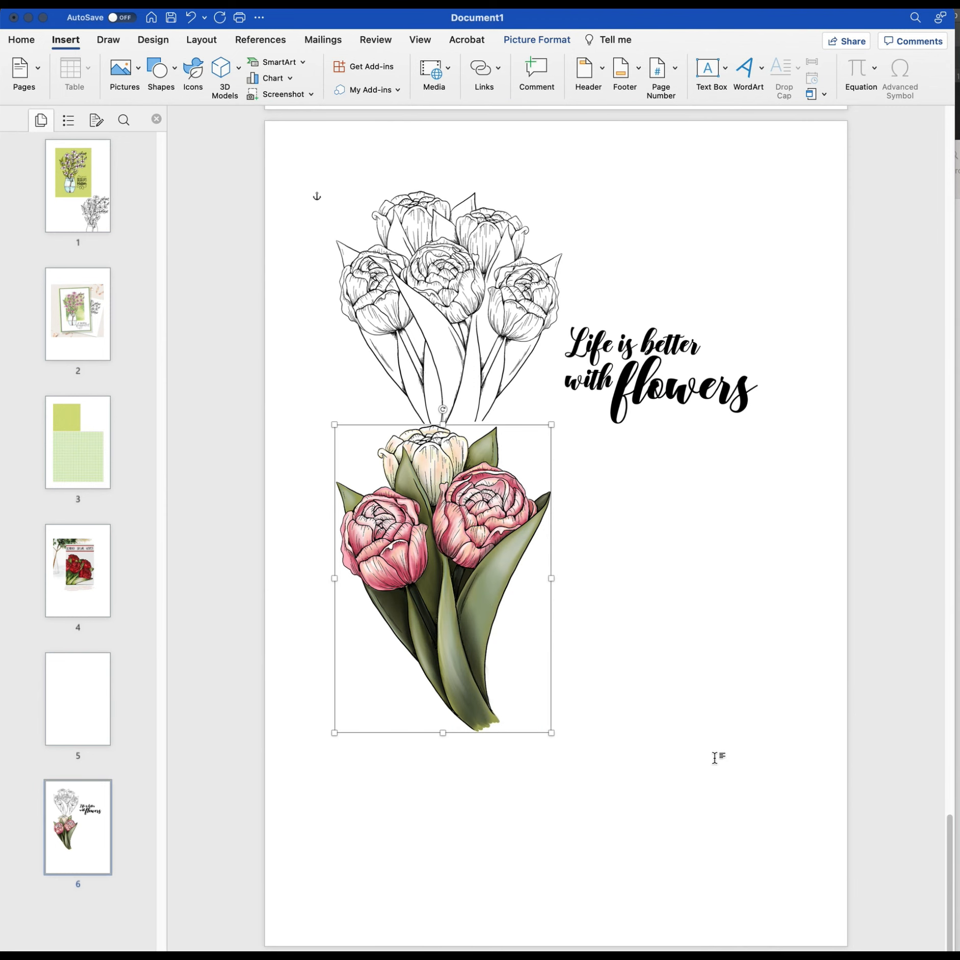
Step: Set the text wrapping of the "Life is better with flowers" picture to Behind Text
click(638, 385)
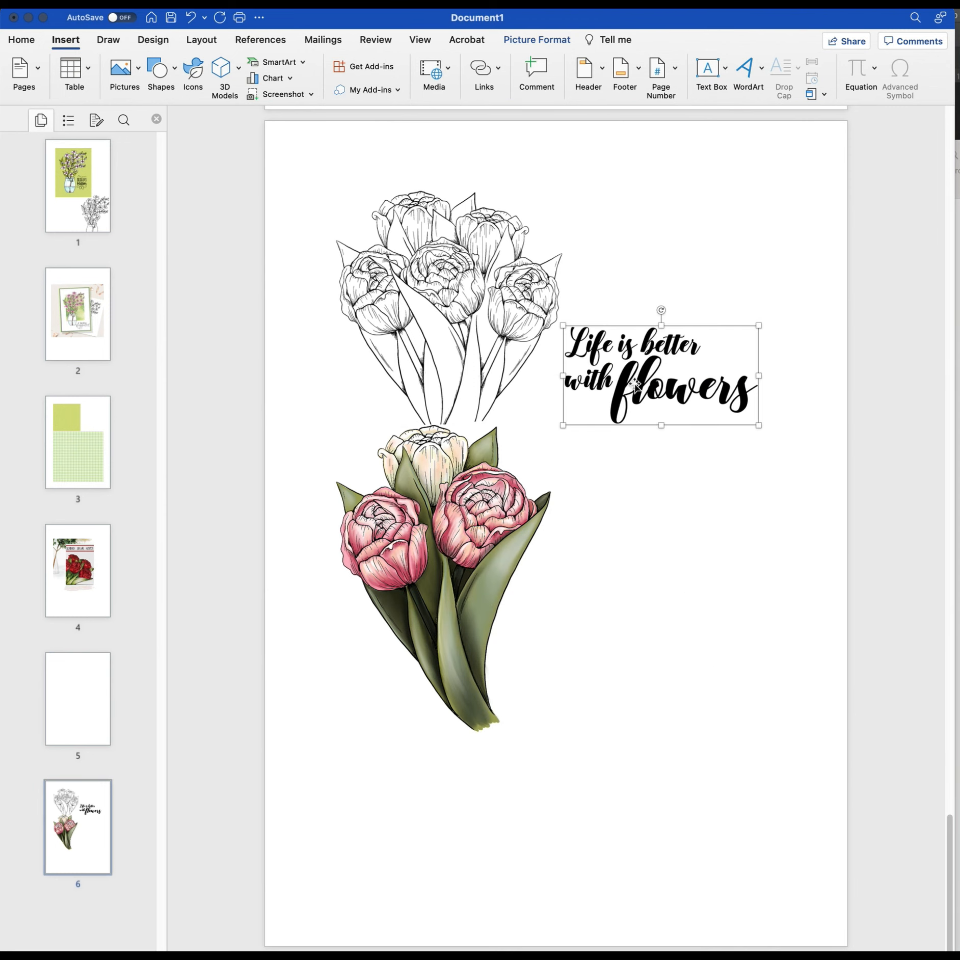
right_click(653, 381)
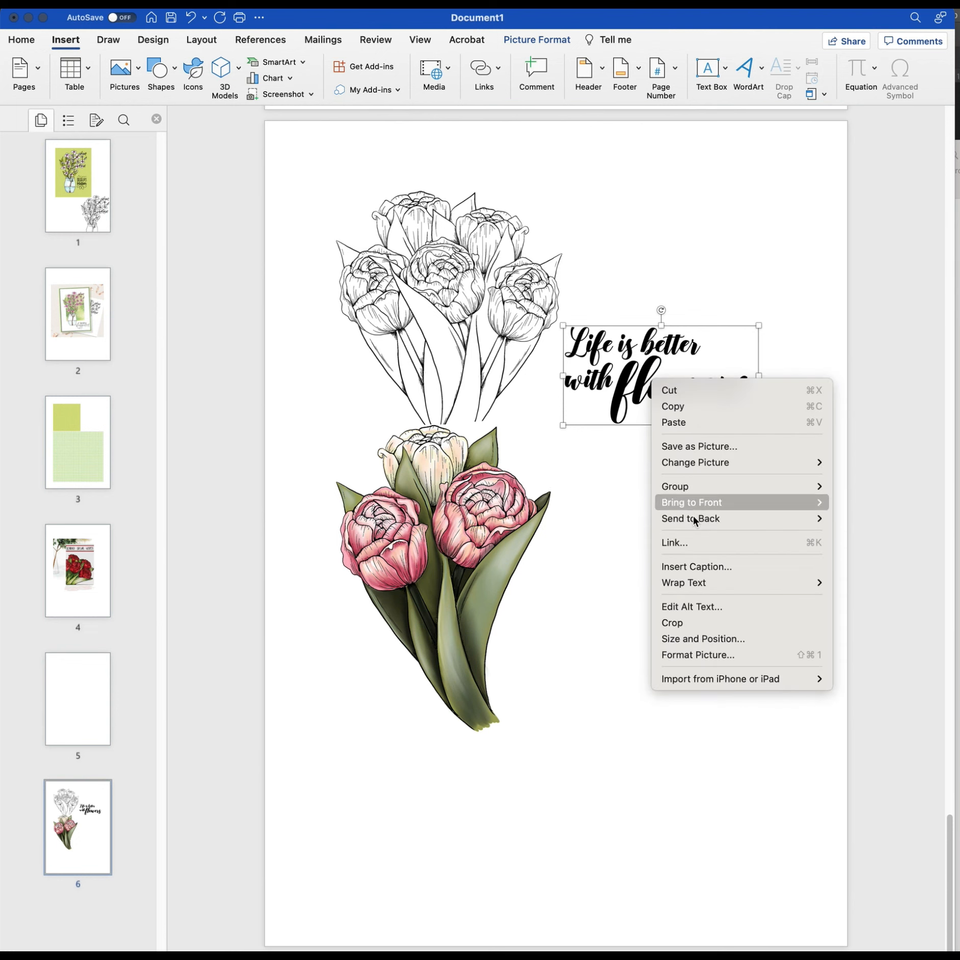
mouse_move(713, 585)
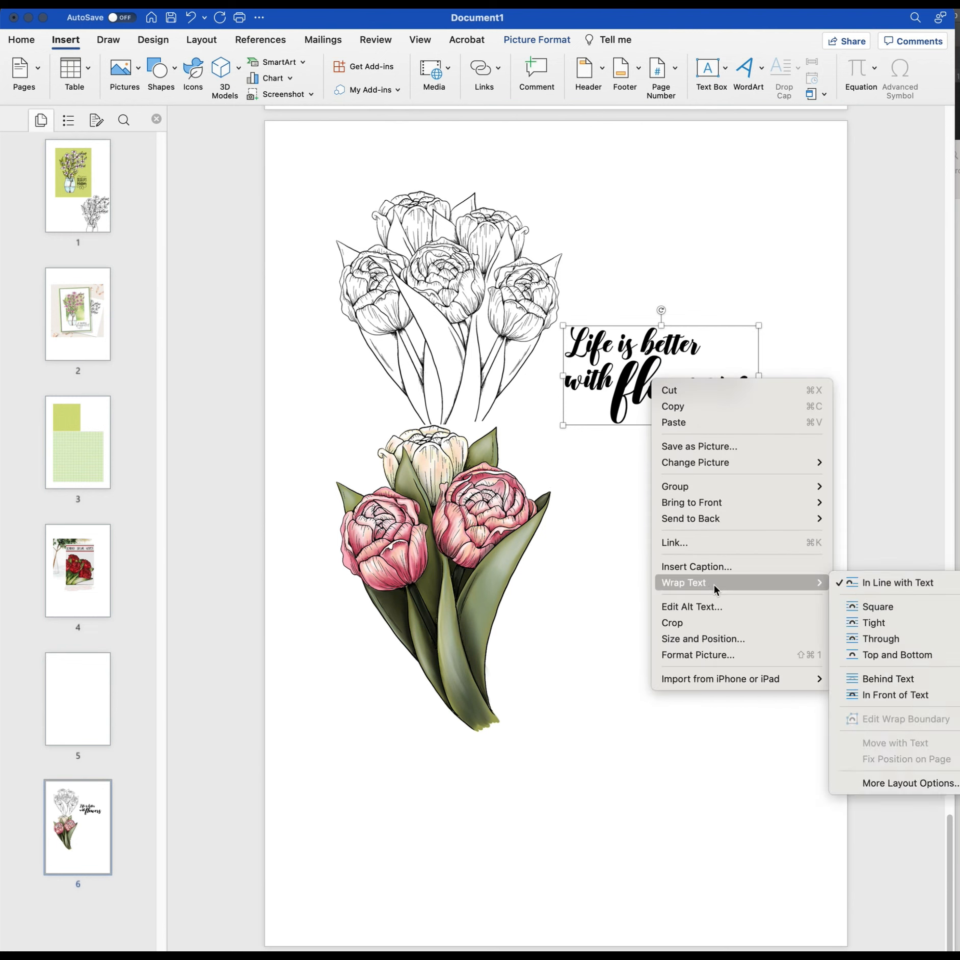
click(866, 678)
Step: Set the text wrapping of the outline tulip picture to Behind Text and deselect it
click(443, 333)
right_click(449, 323)
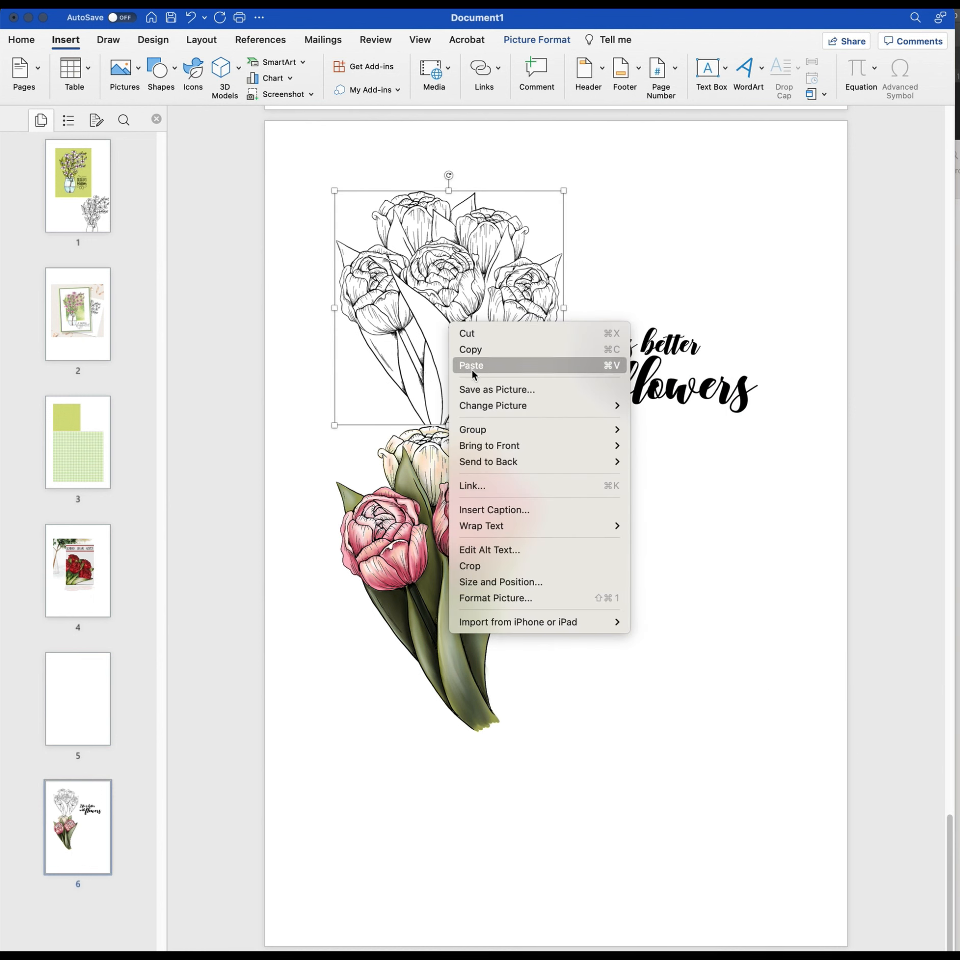
mouse_move(528, 529)
click(684, 622)
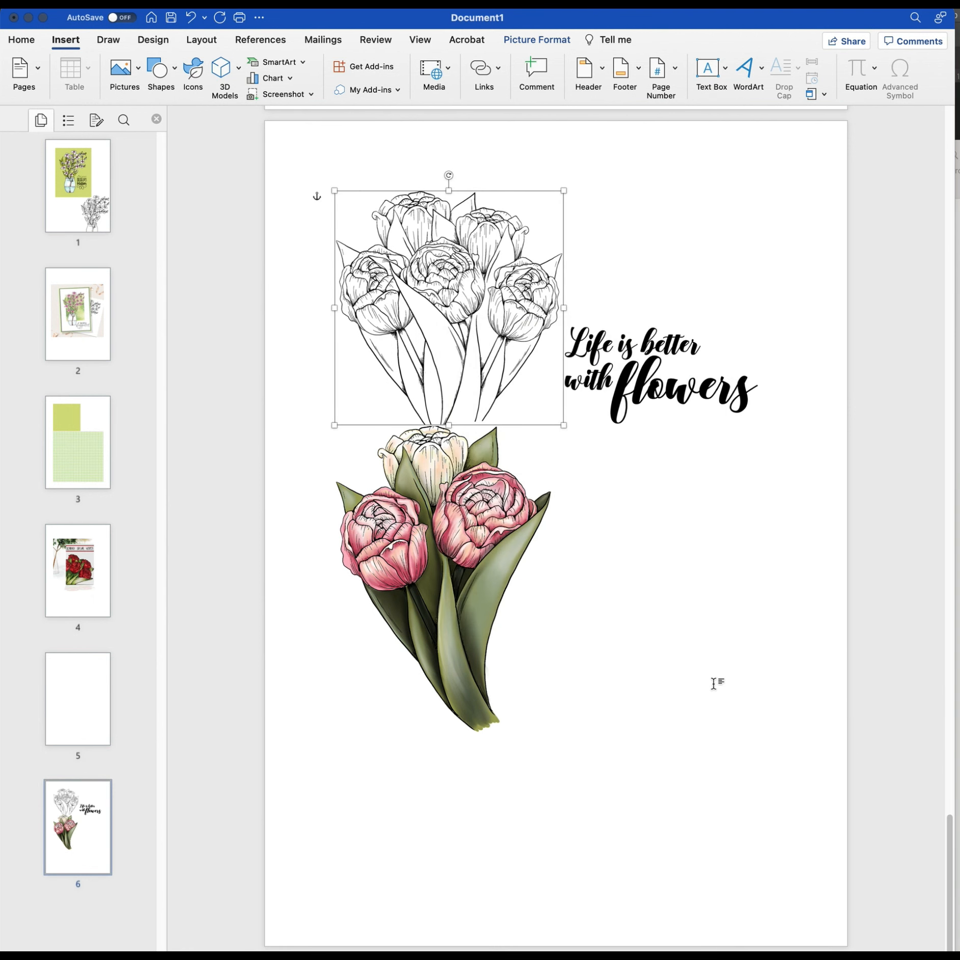
click(716, 683)
Step: Move both tulip pictures side by side to the bottom of the page and place the sentiment just above the coloured tulips
mouse_move(474, 531)
mouse_down()
mouse_move(491, 564)
mouse_move(644, 687)
mouse_up()
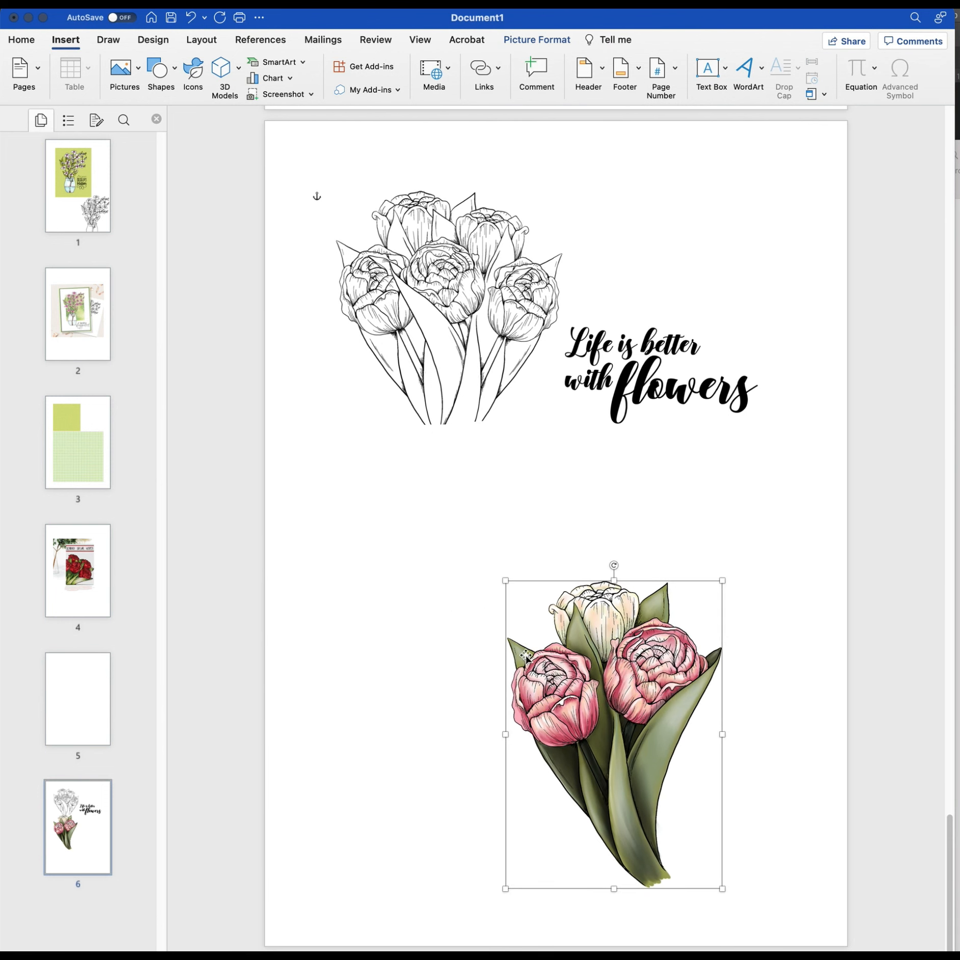
drag(426, 367, 394, 466)
drag(620, 402, 677, 367)
mouse_move(484, 449)
mouse_down()
mouse_move(521, 454)
mouse_move(525, 724)
mouse_move(502, 805)
mouse_up()
drag(631, 719, 693, 738)
drag(697, 382, 720, 626)
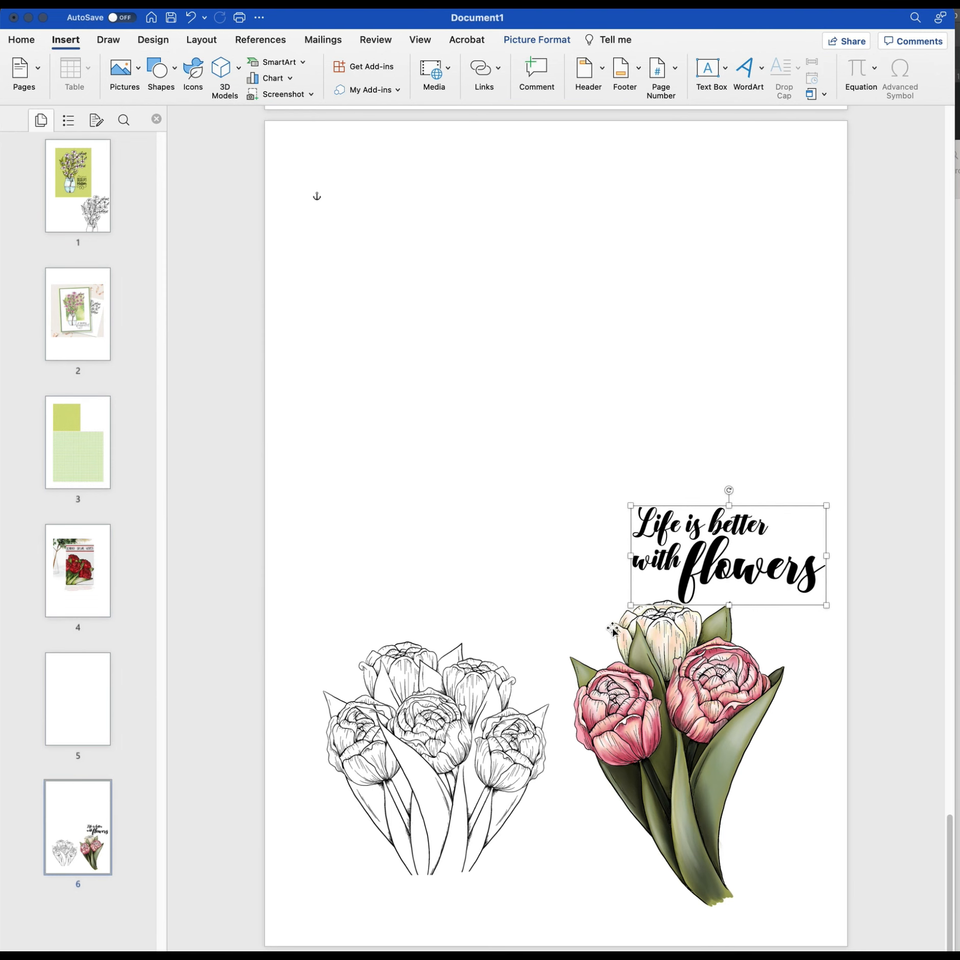
click(78, 580)
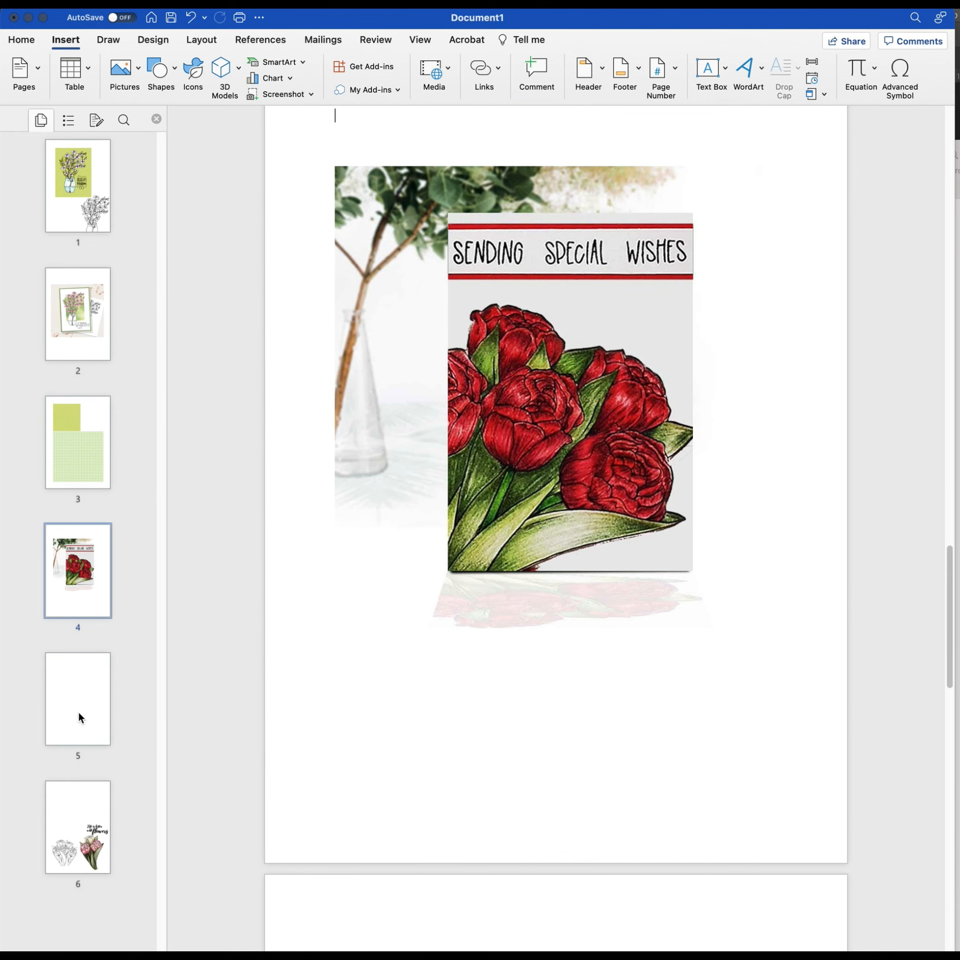
click(69, 814)
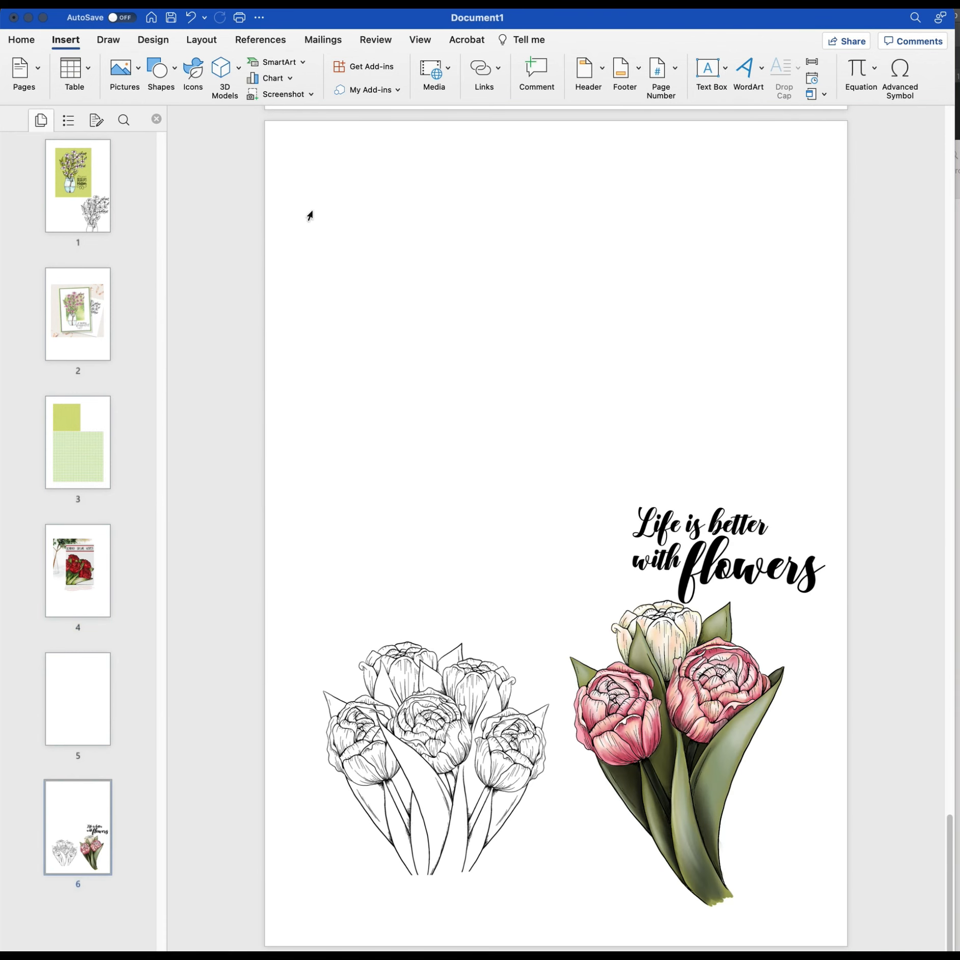
click(173, 71)
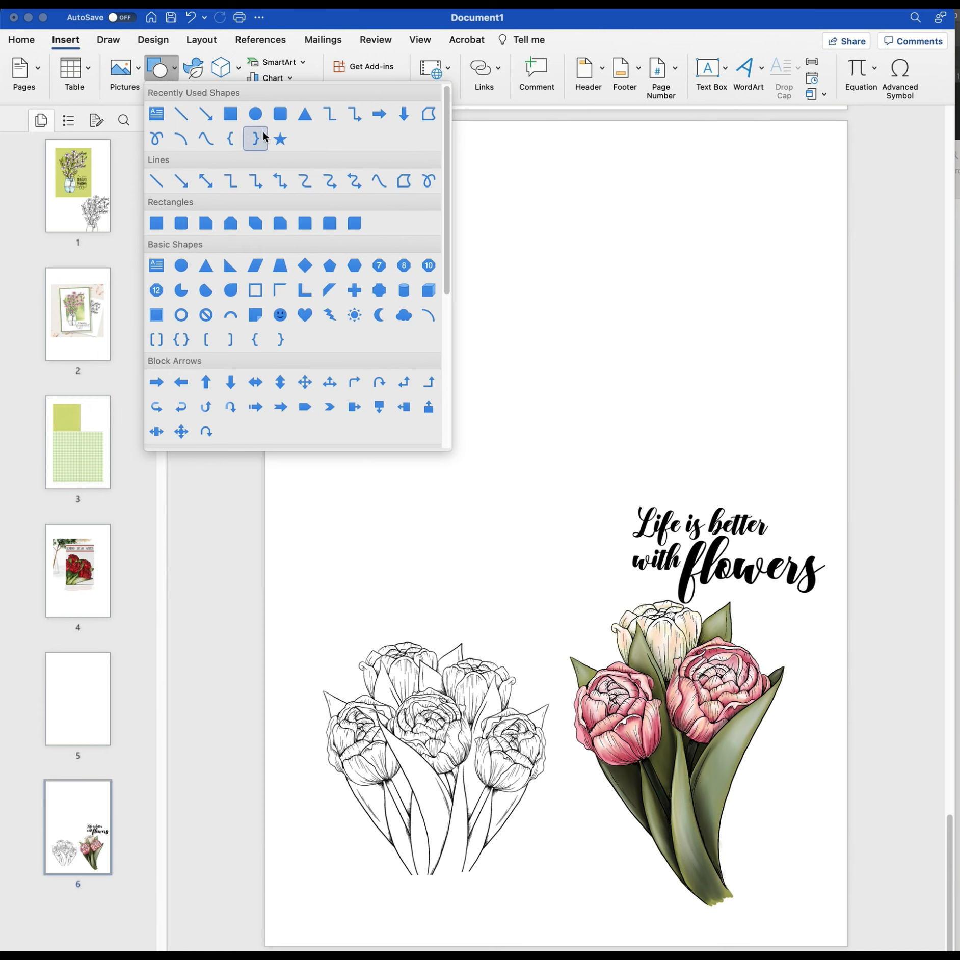
click(157, 222)
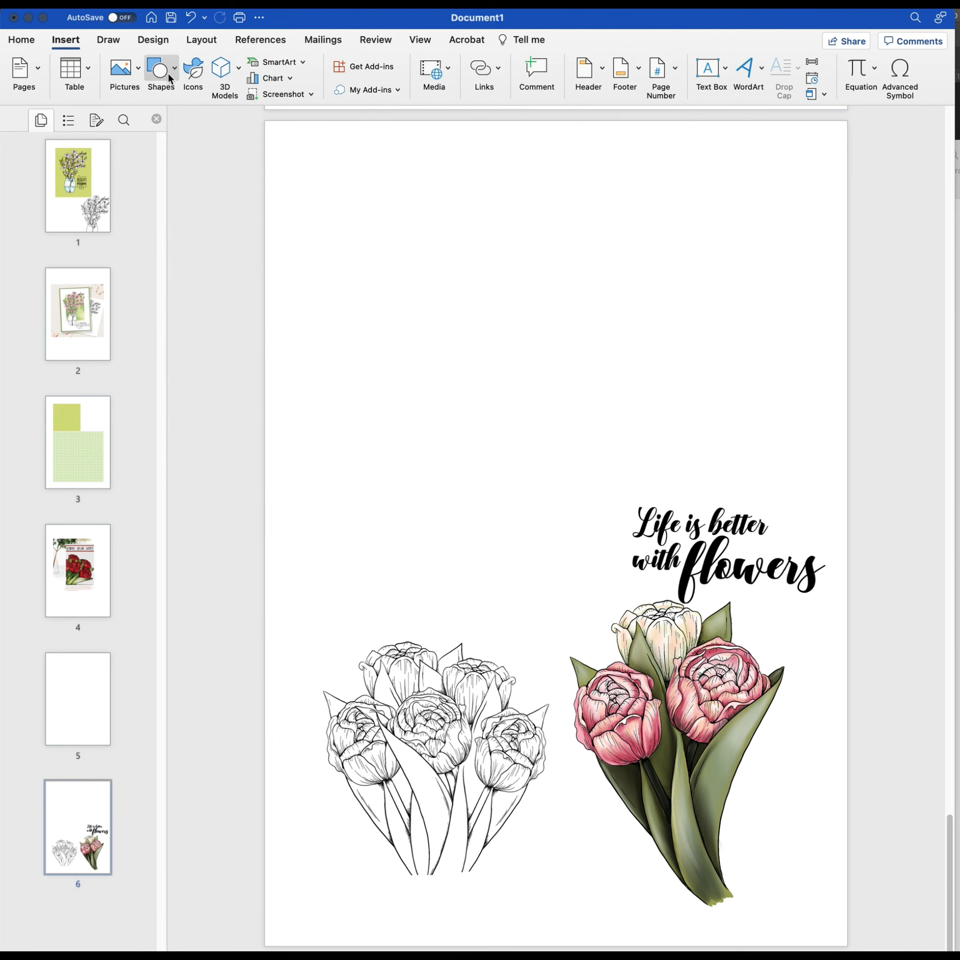
click(173, 71)
click(156, 221)
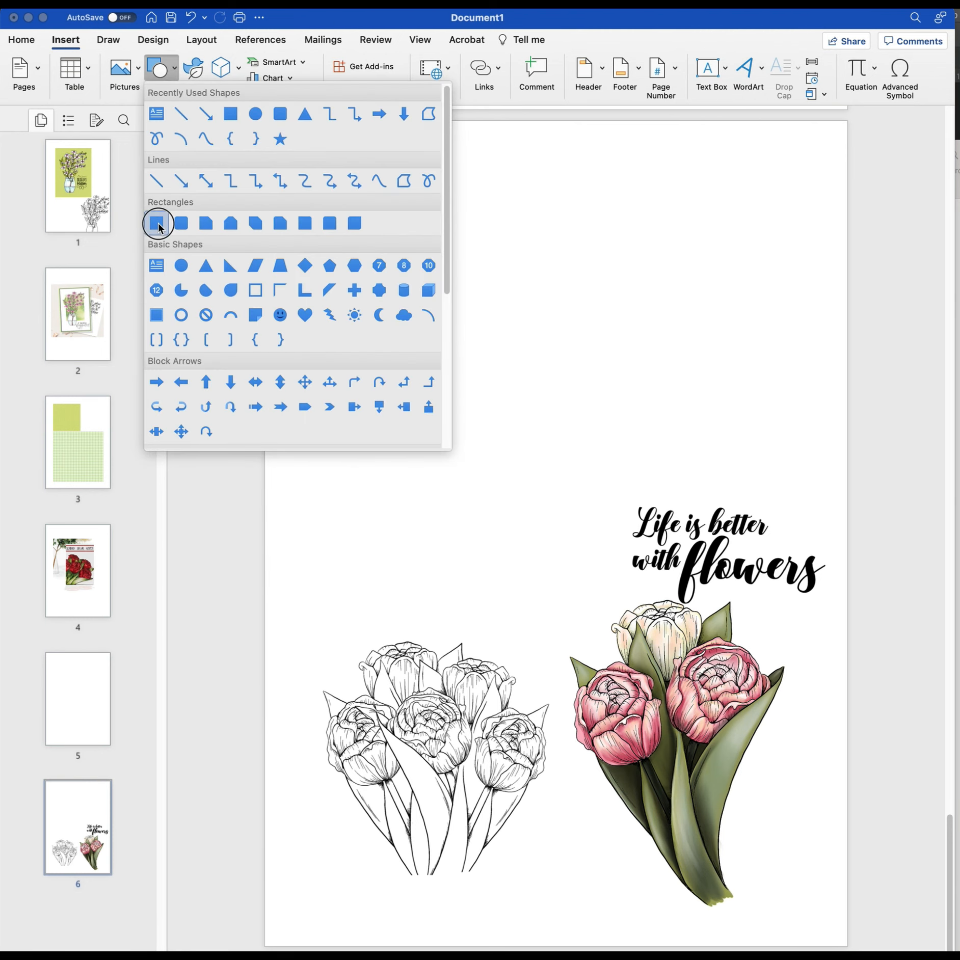
drag(340, 203, 391, 278)
click(384, 248)
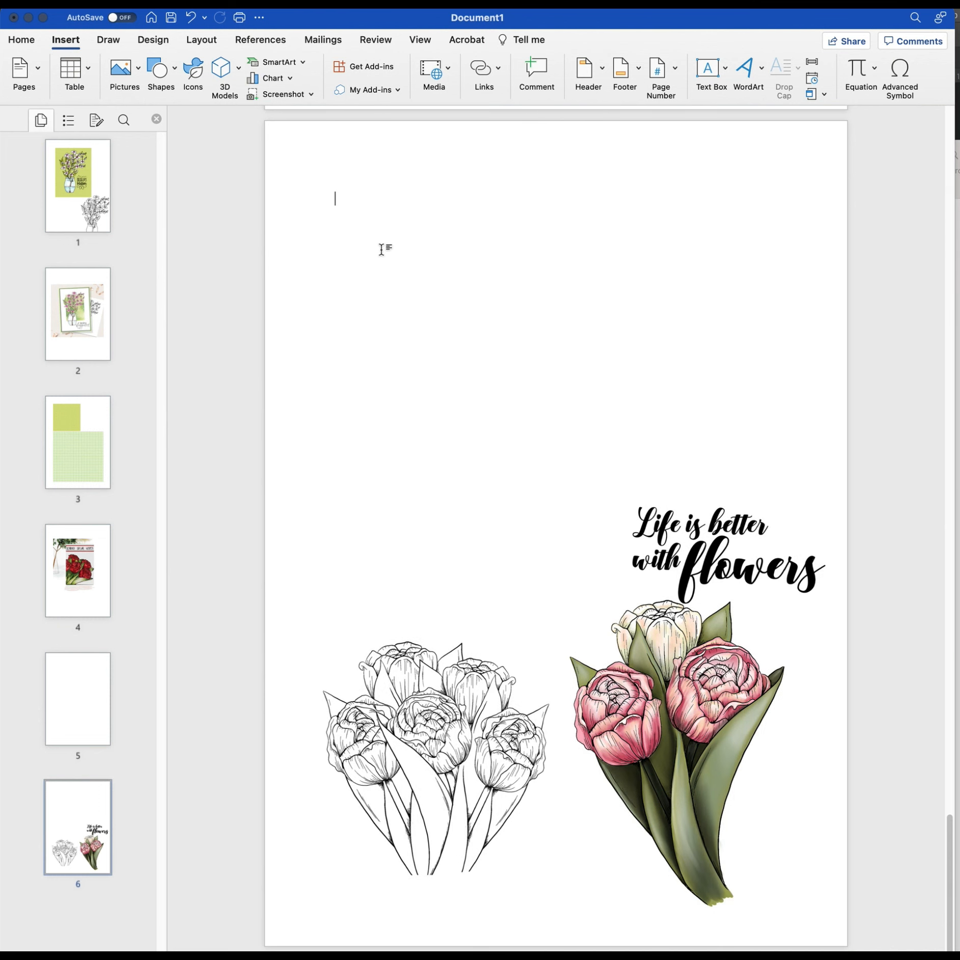
Step: Insert a rectangle in the upper part of page 6 and enlarge it to about 15.9 cm high and 12.2 cm wide
click(172, 72)
click(230, 113)
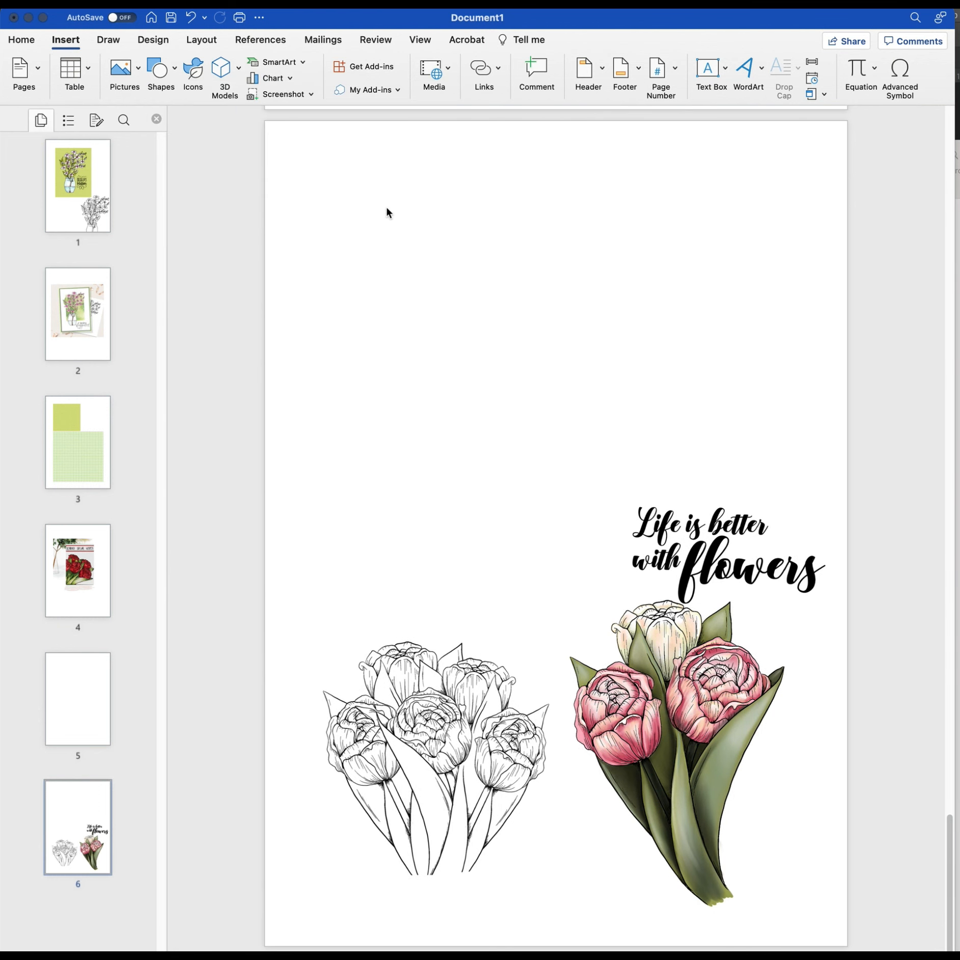
click(340, 199)
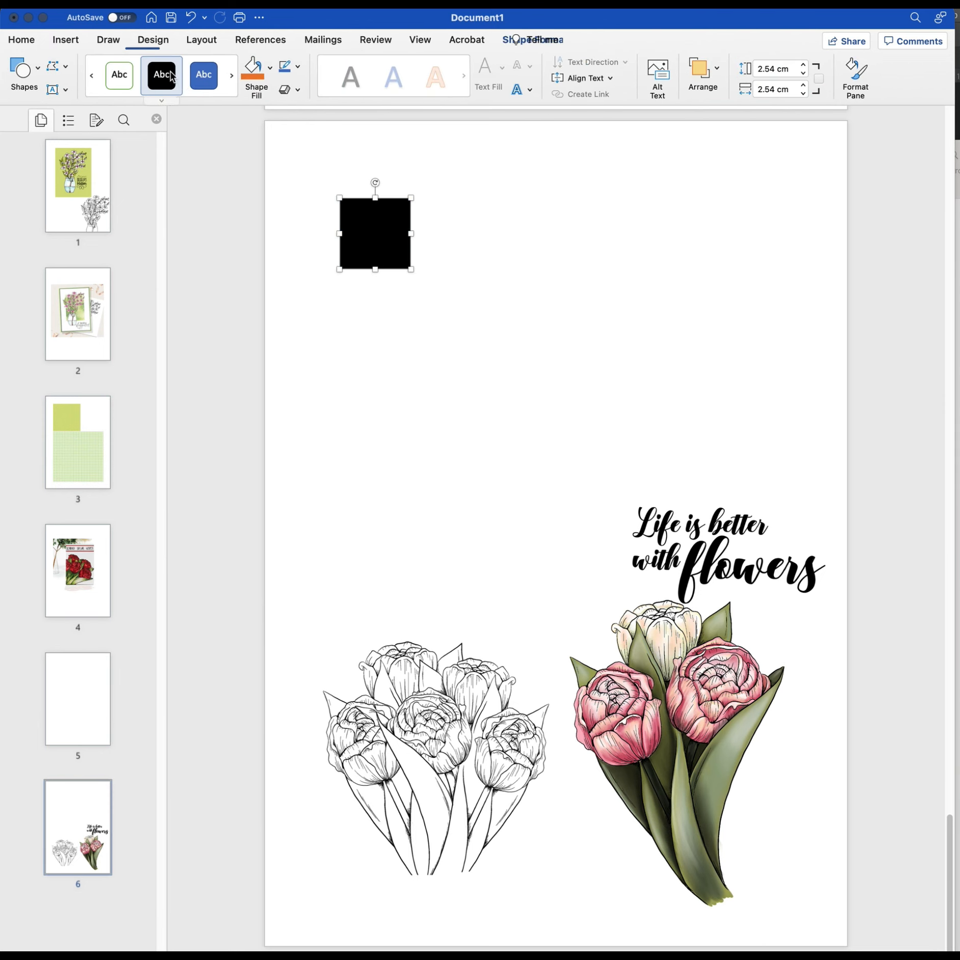
drag(412, 271, 679, 642)
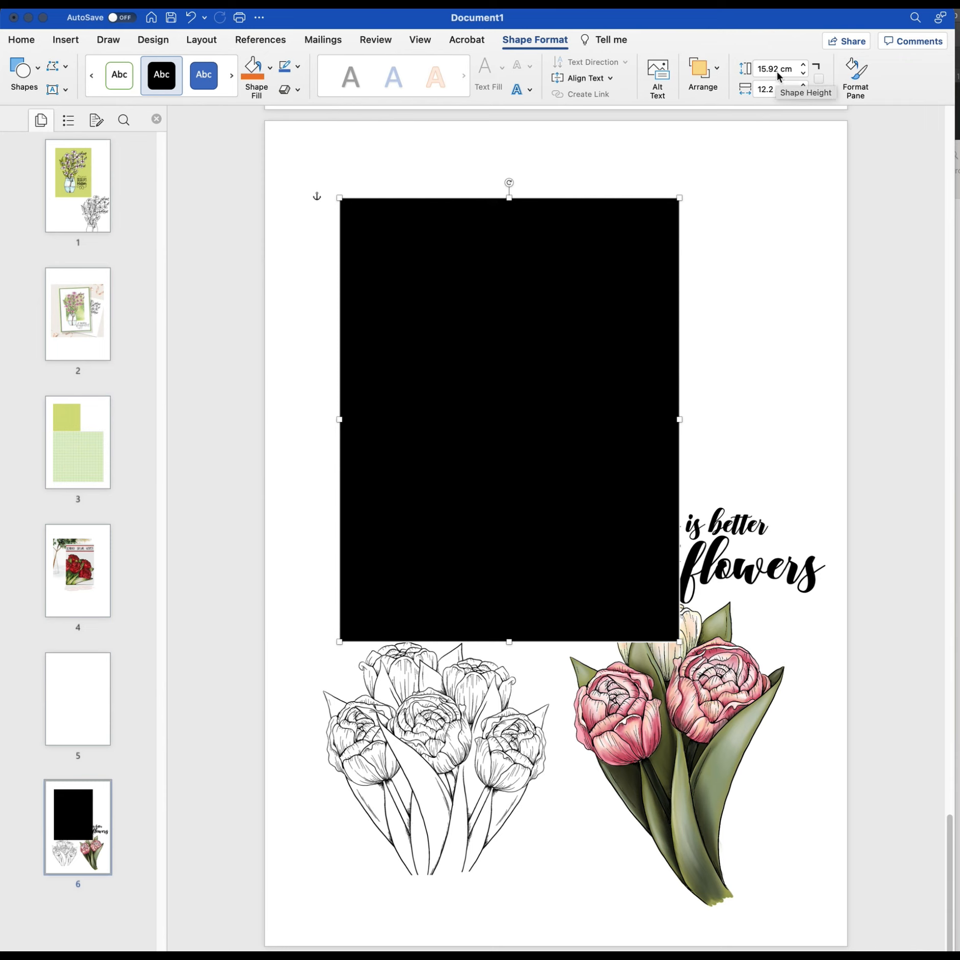
Step: Delete the black rectangle from page 6
drag(779, 70, 756, 68)
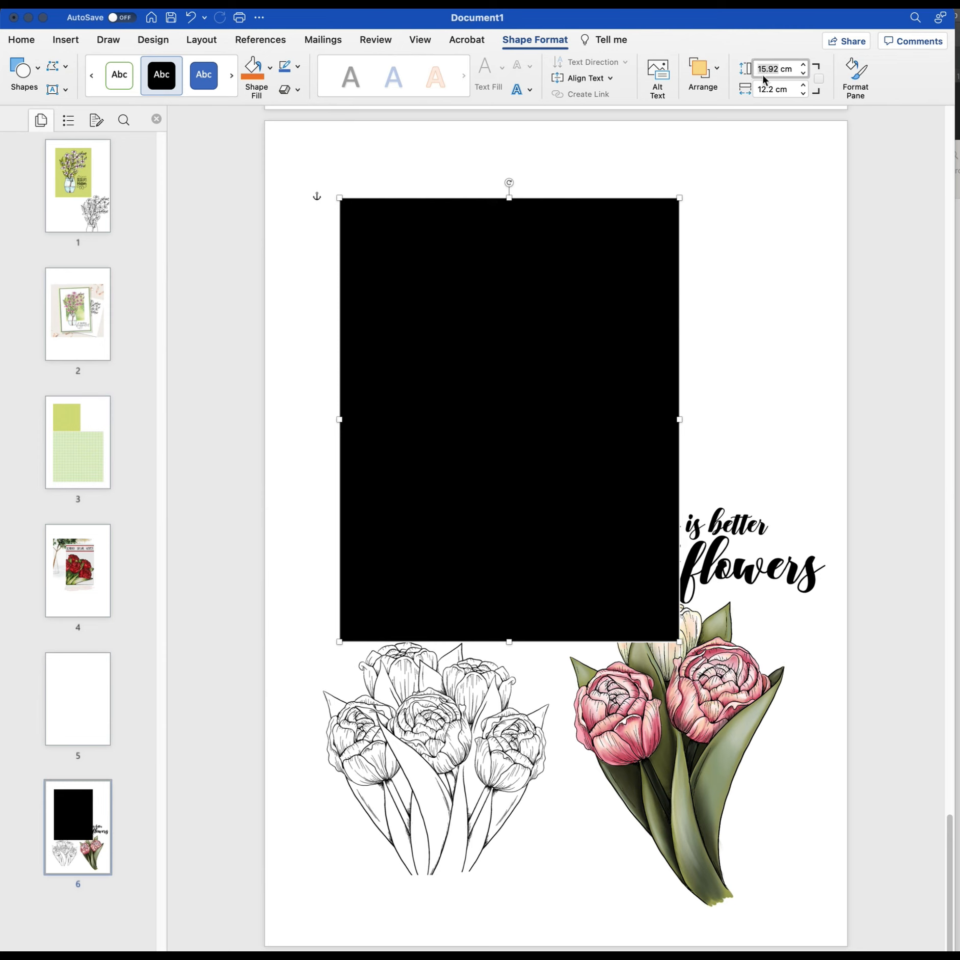
drag(791, 69, 748, 70)
click(674, 96)
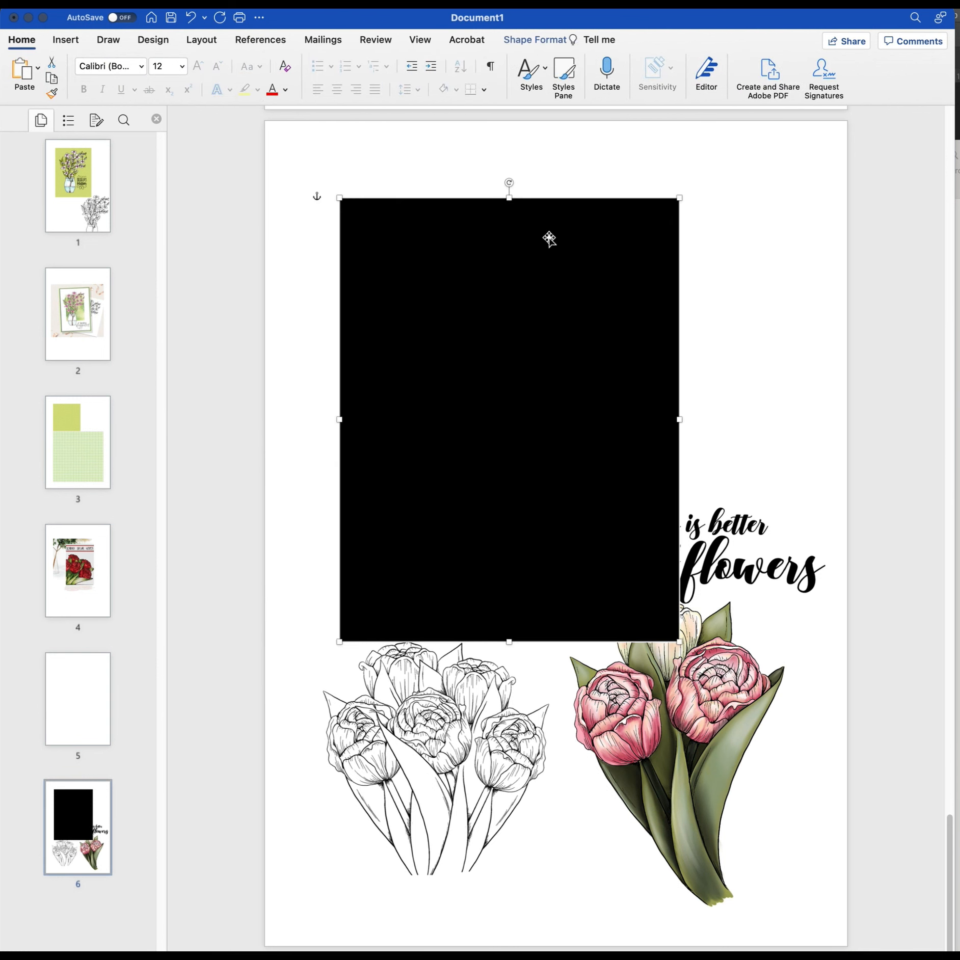
click(108, 42)
click(65, 41)
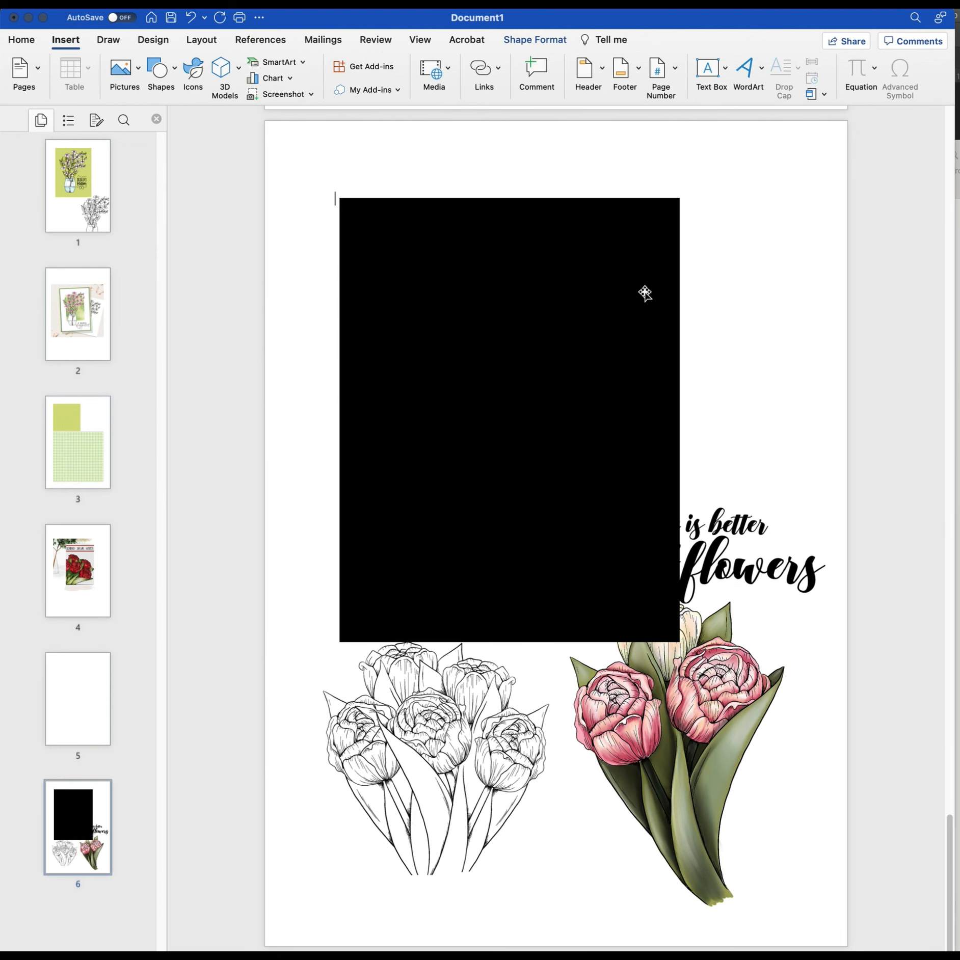
key(BackSpace)
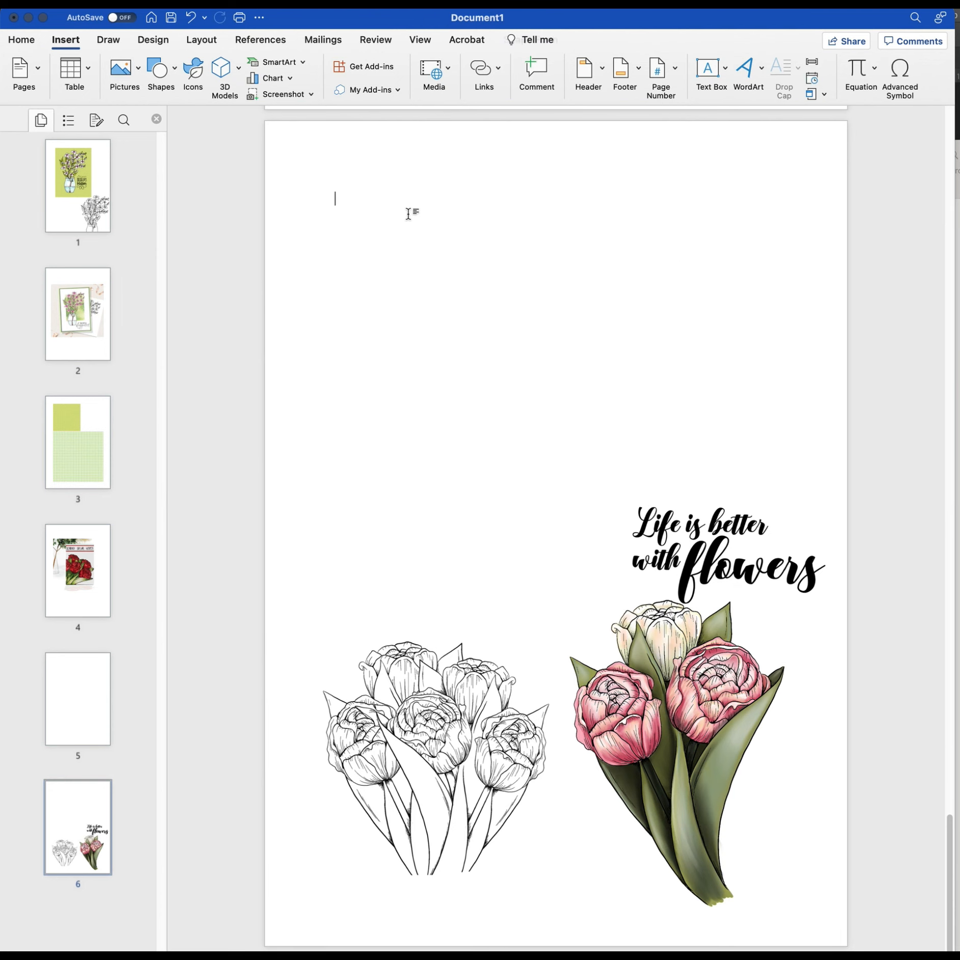
Step: Draw a rectangle about 14.9 cm high and 10.9 cm wide in the empty area above the tulips, and deselect it
click(173, 72)
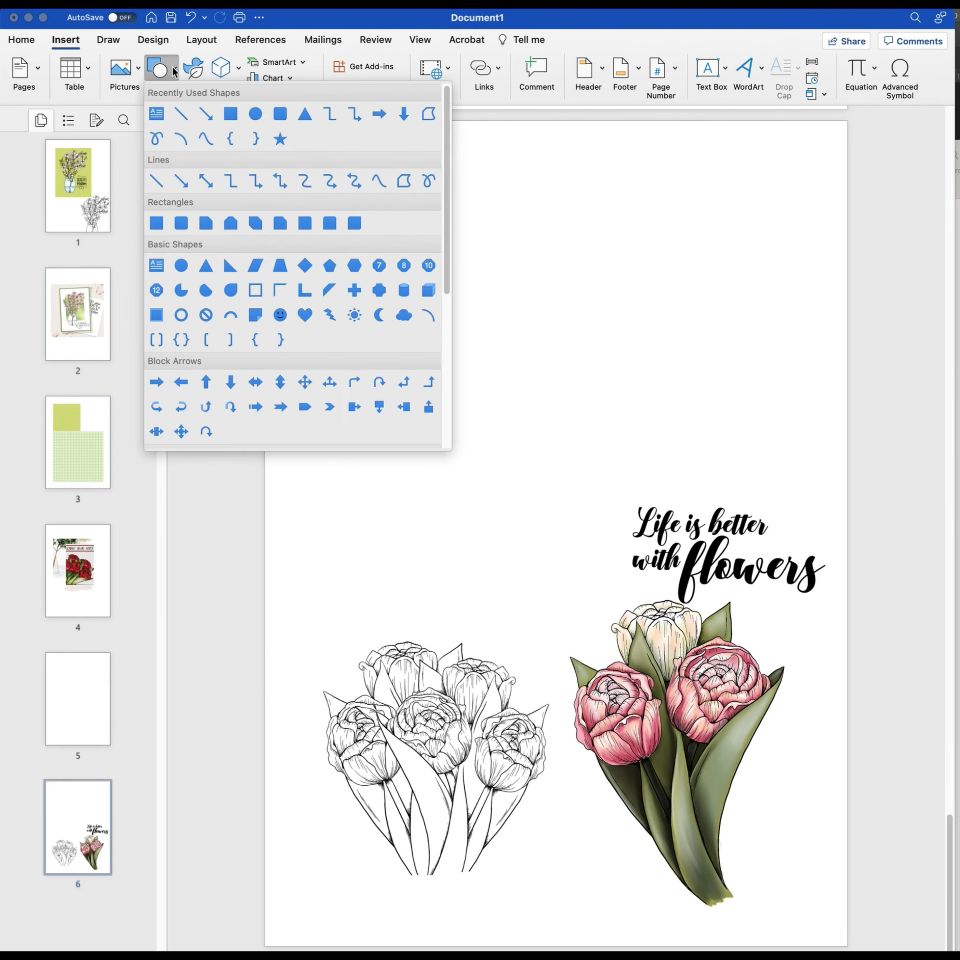
click(231, 114)
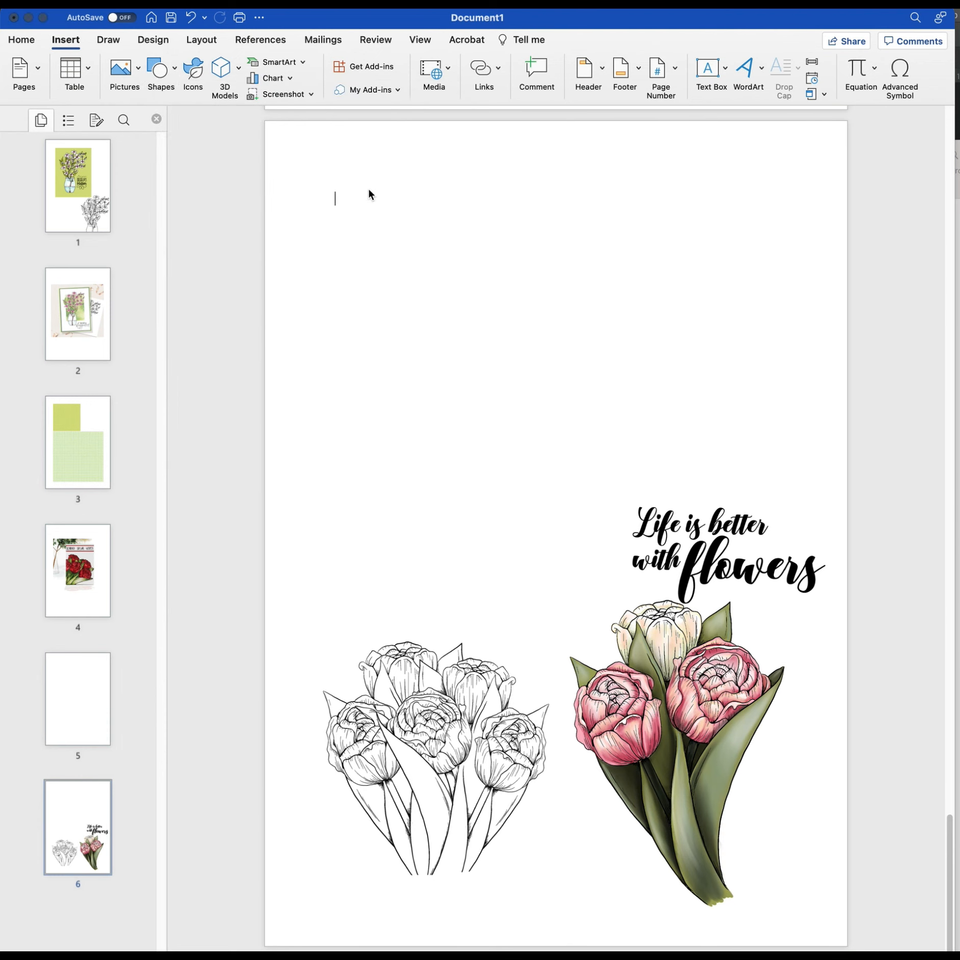
drag(369, 189, 672, 605)
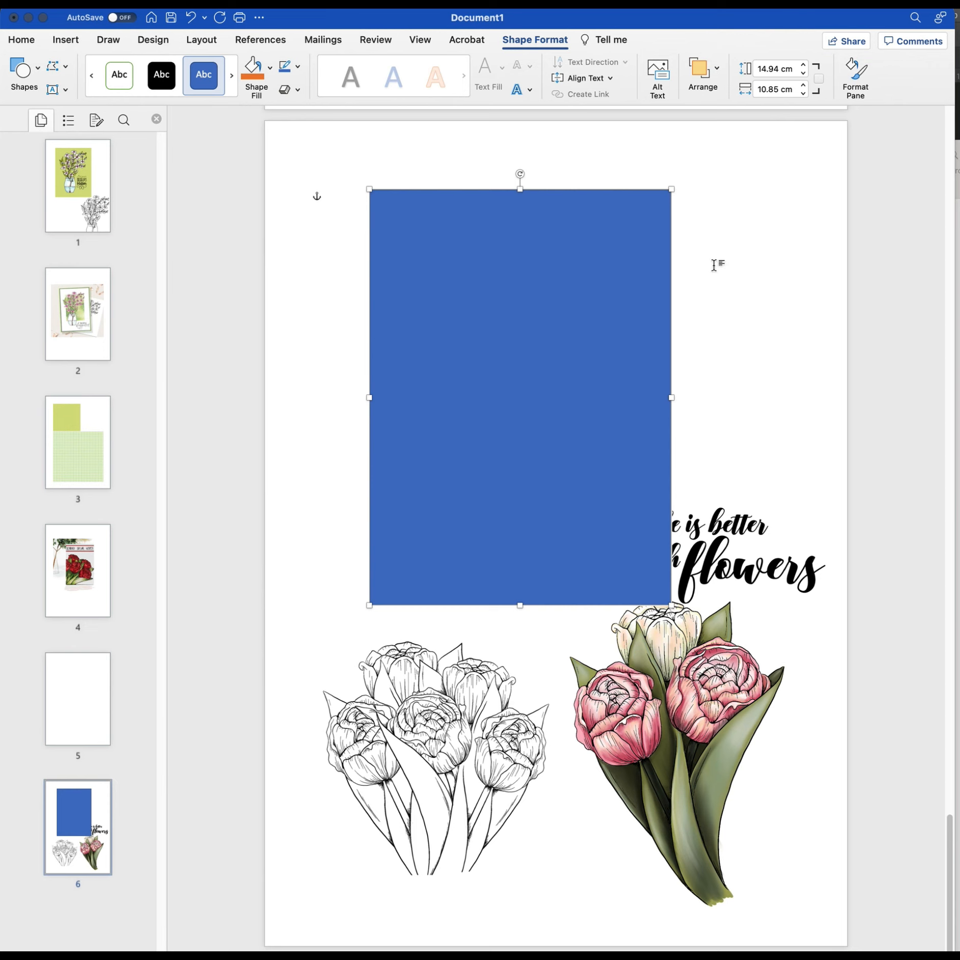
click(826, 316)
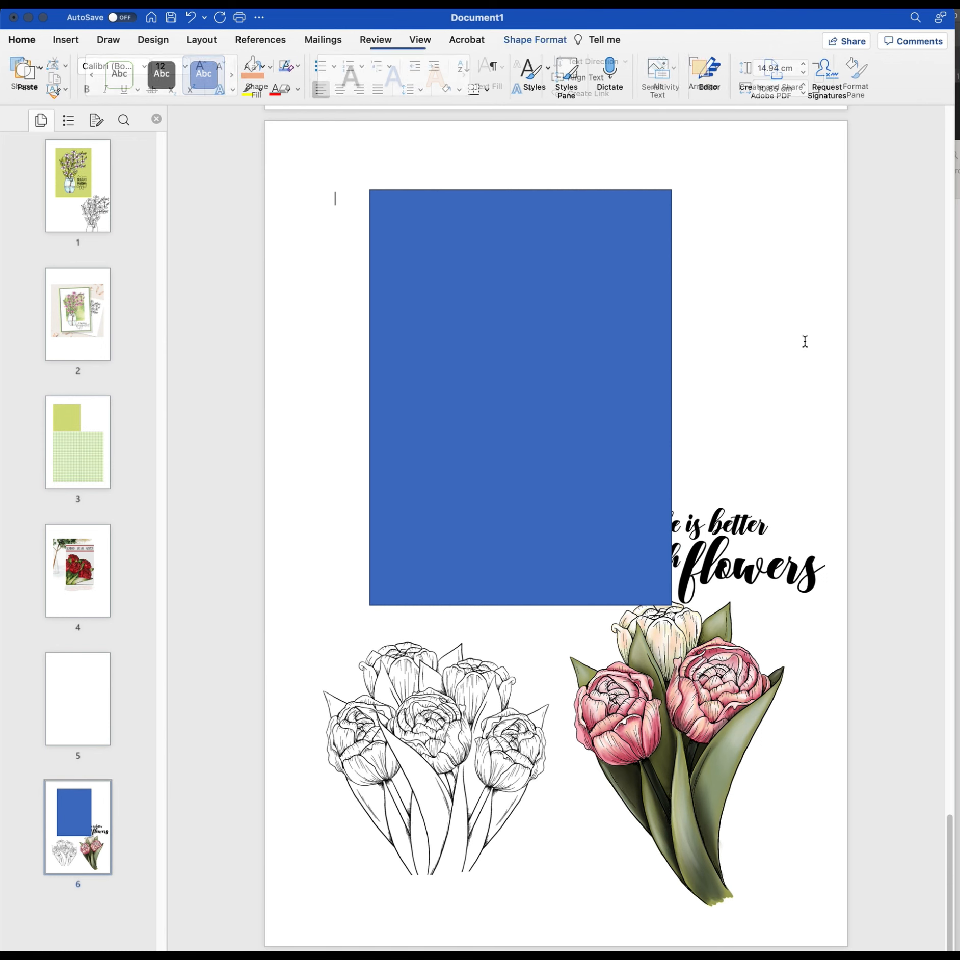
Step: Shift the blue rectangle slightly to the right and try to bring it beneath the pictures with Send to Back
click(626, 342)
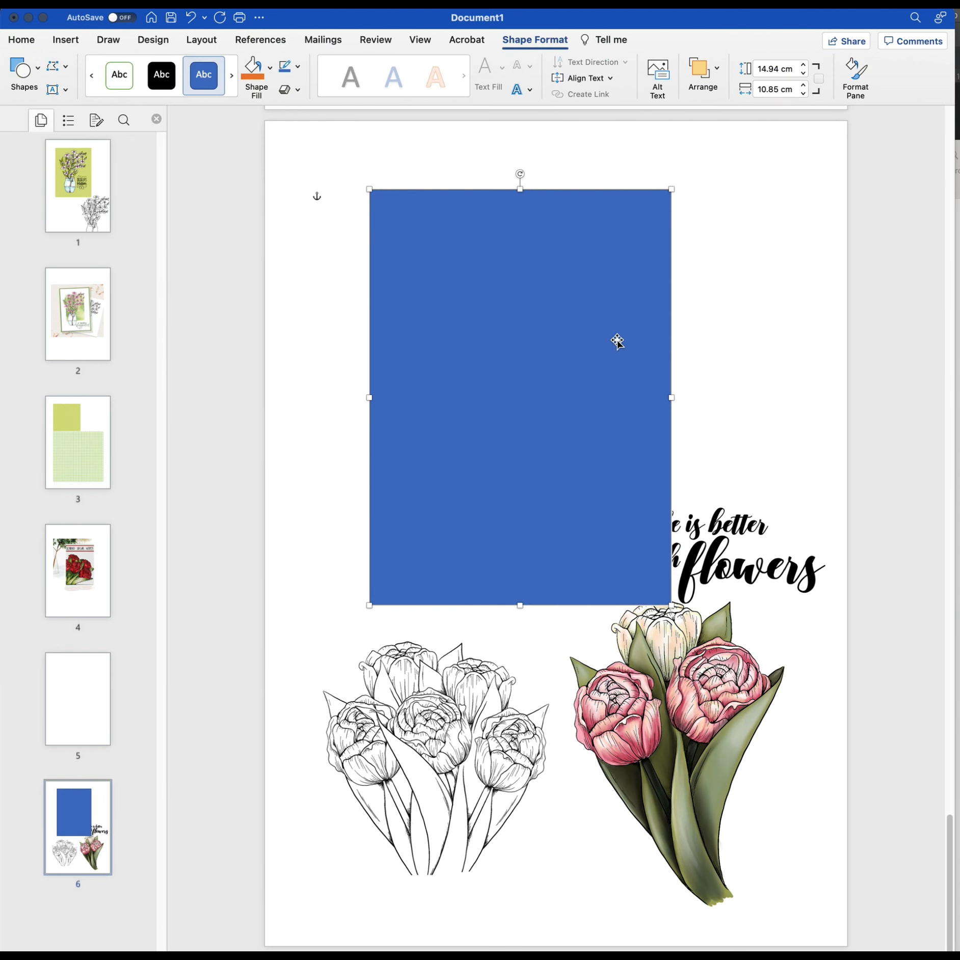
right_click(621, 343)
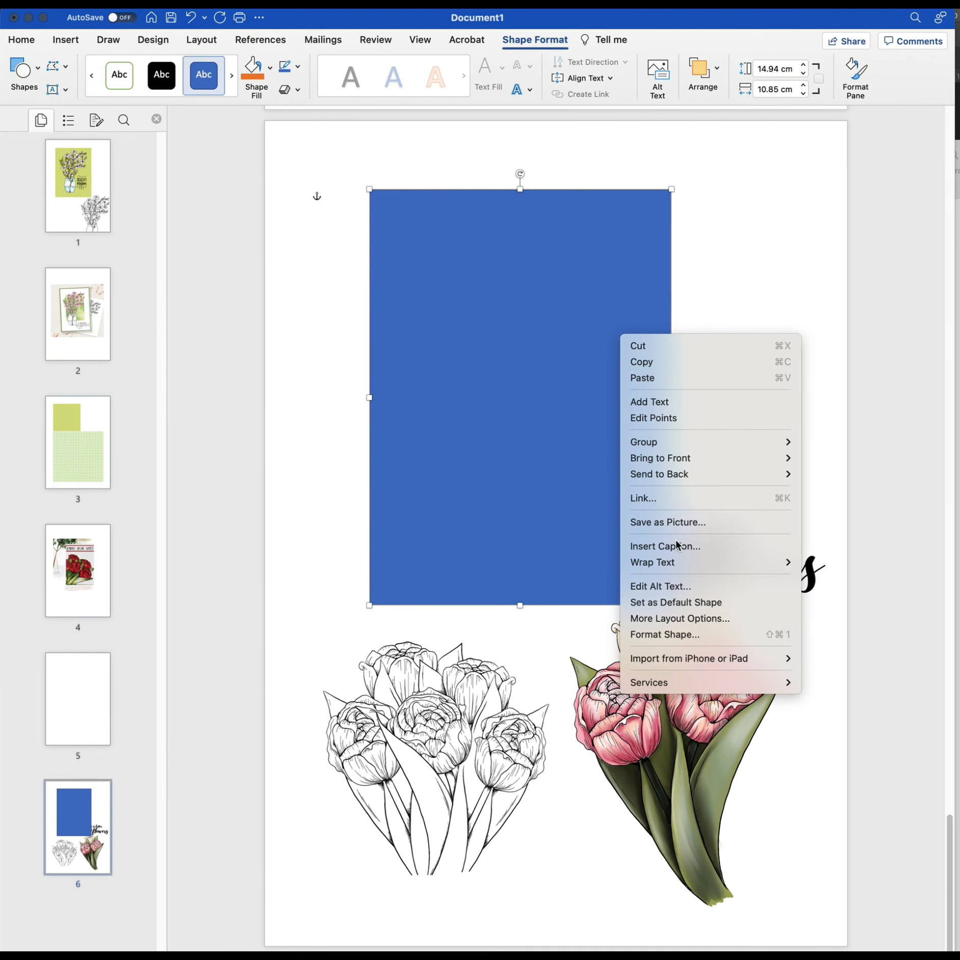
mouse_move(673, 566)
mouse_move(695, 474)
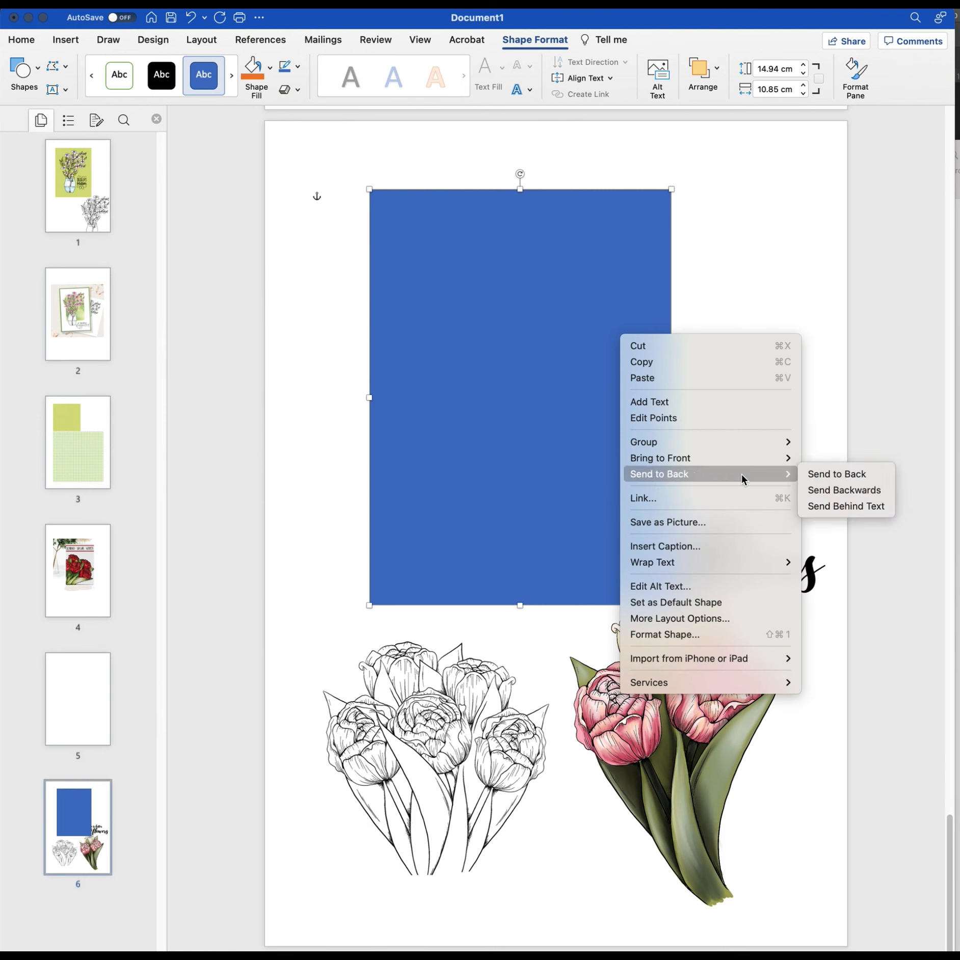
click(822, 474)
drag(565, 413, 596, 414)
right_click(621, 386)
mouse_move(709, 519)
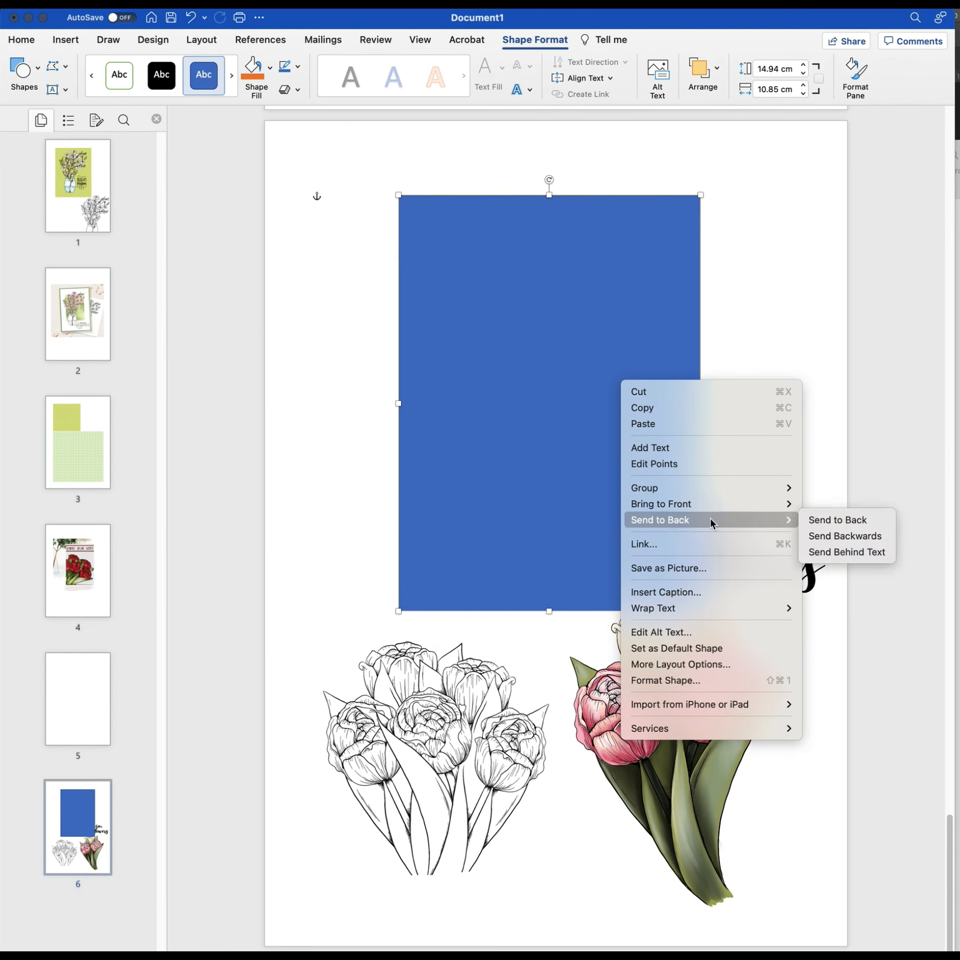
click(841, 521)
click(770, 469)
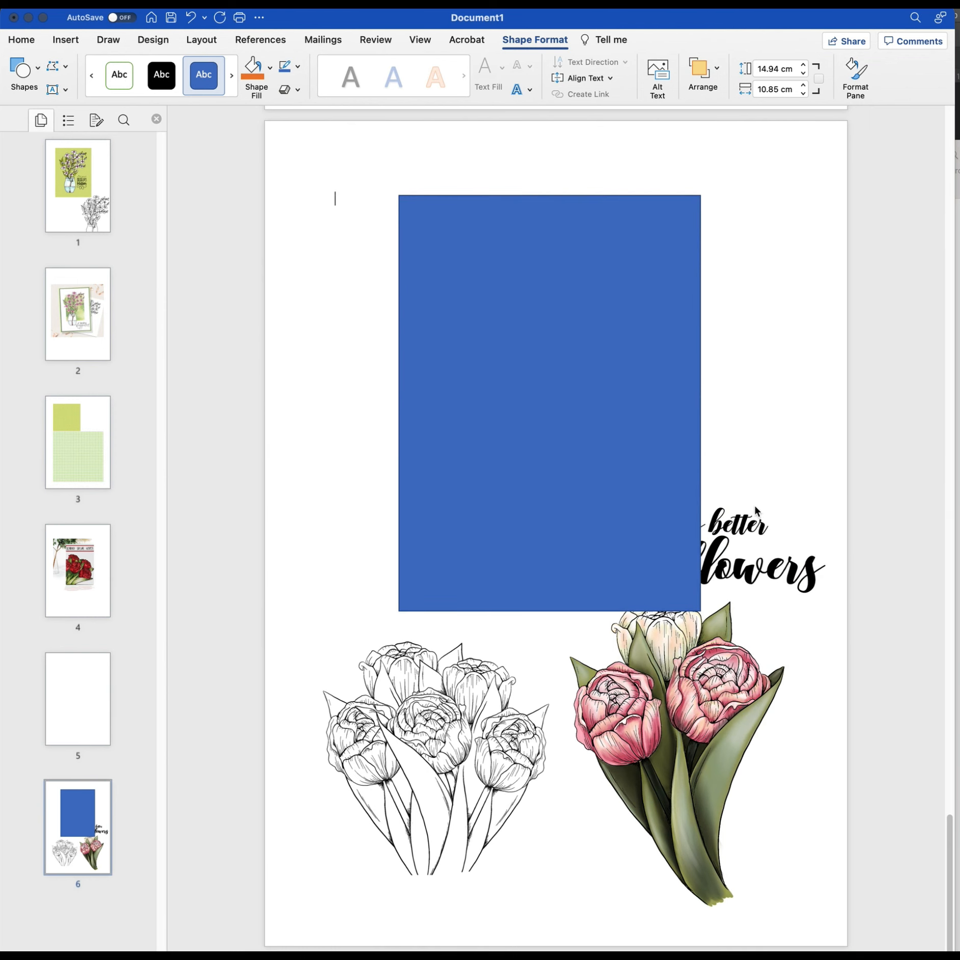
Step: Send the blue rectangle behind the text so the sentiment and tulips lie on top, and deselect it
click(634, 433)
right_click(634, 432)
mouse_move(700, 571)
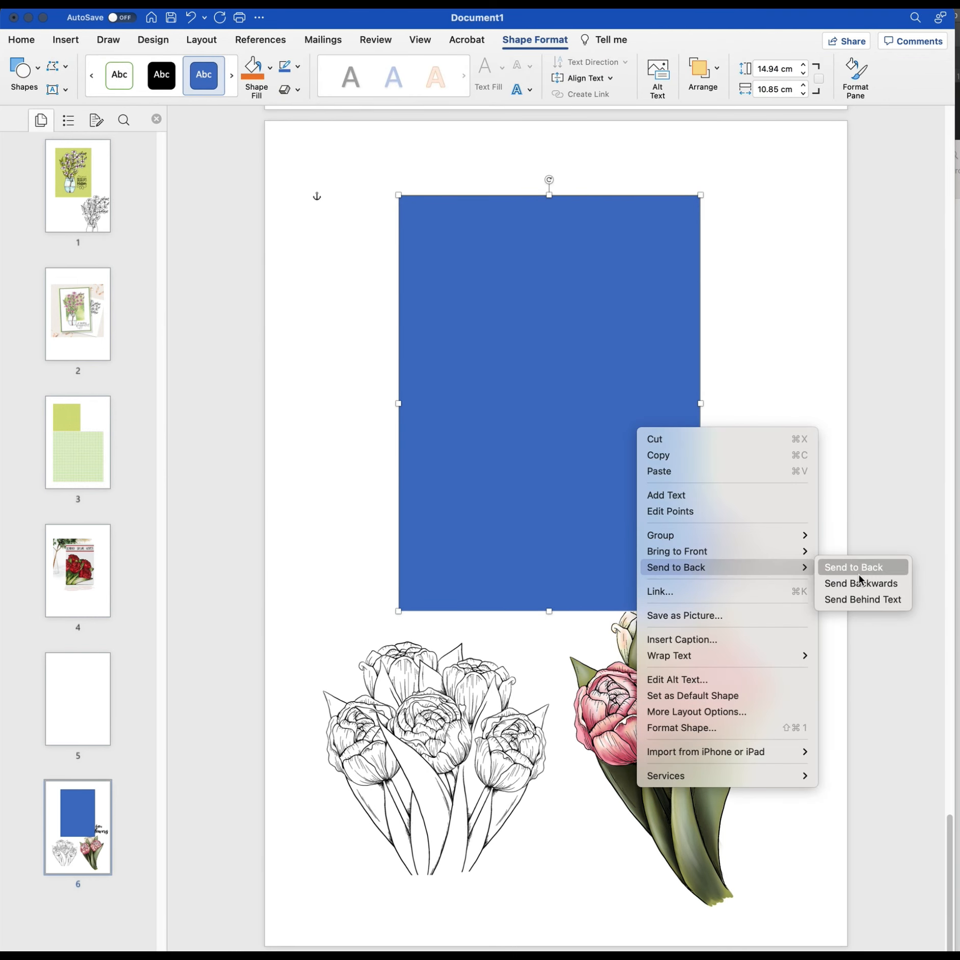
click(848, 600)
click(748, 427)
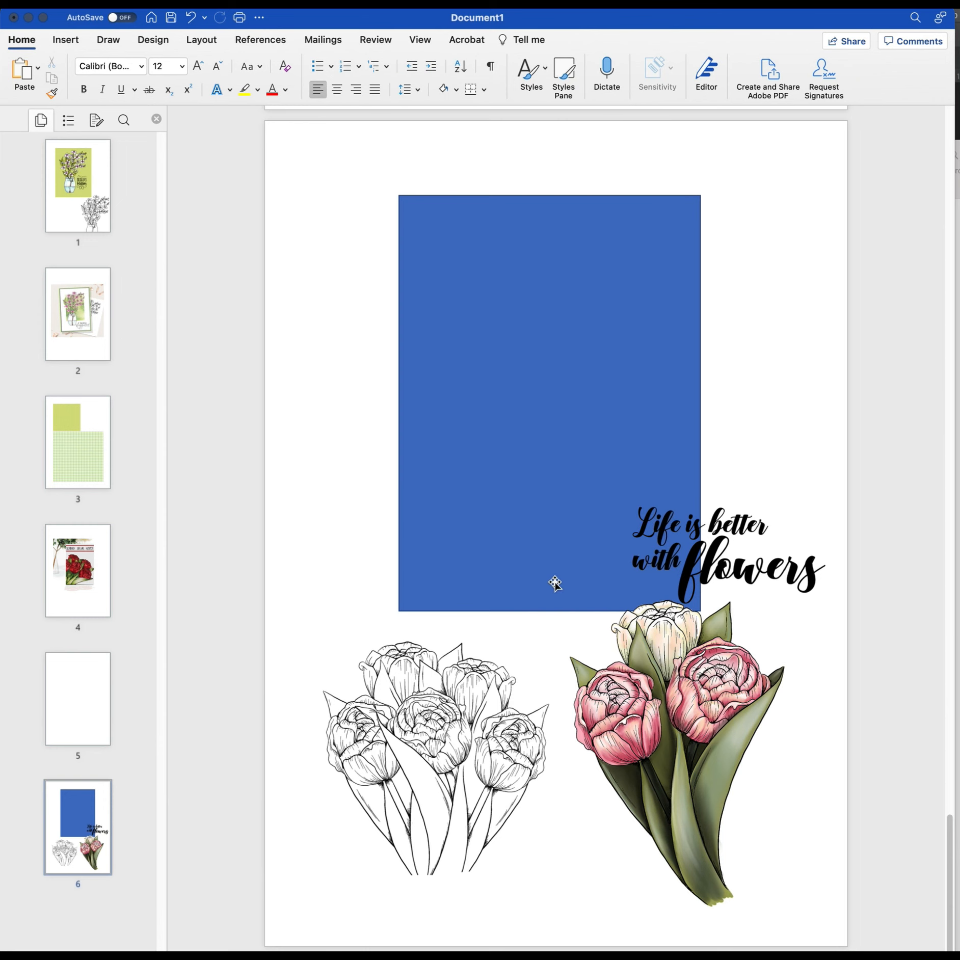
Step: Move the line-art tulips onto the rectangle's lower-left part and the sentiment into its upper-right corner
click(445, 739)
drag(443, 793, 479, 533)
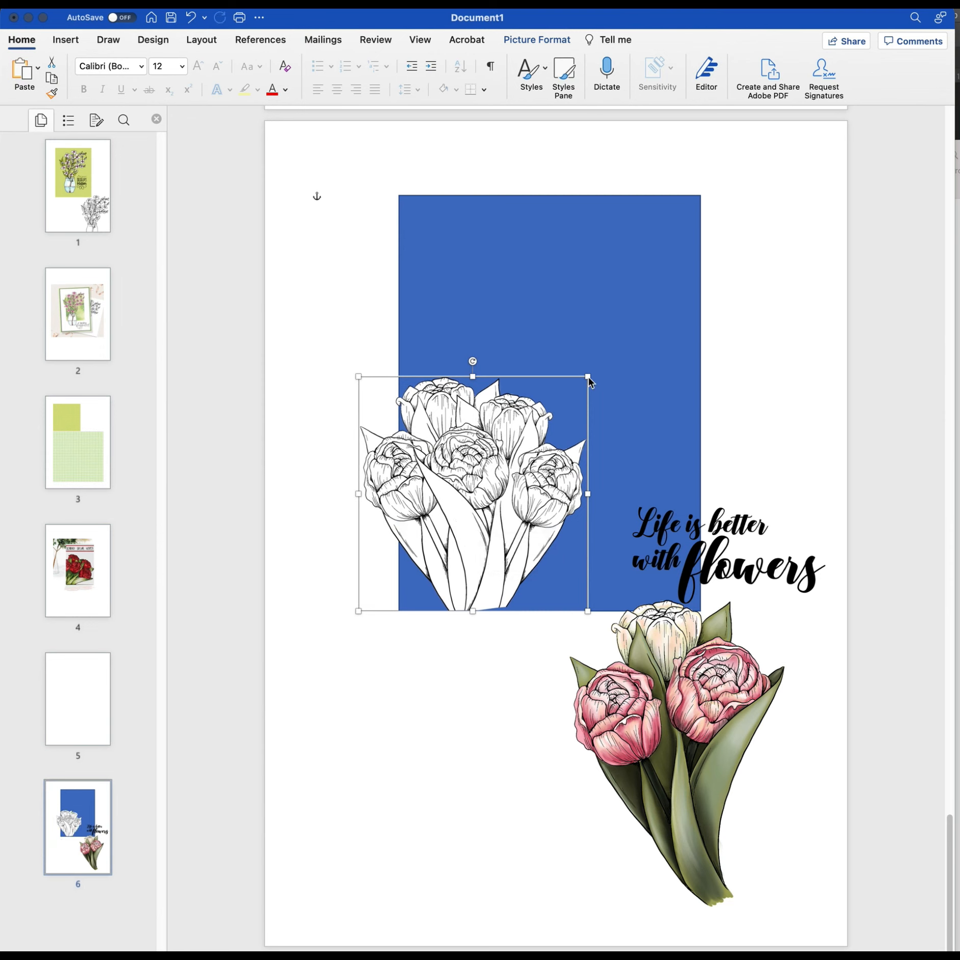
drag(740, 567, 649, 287)
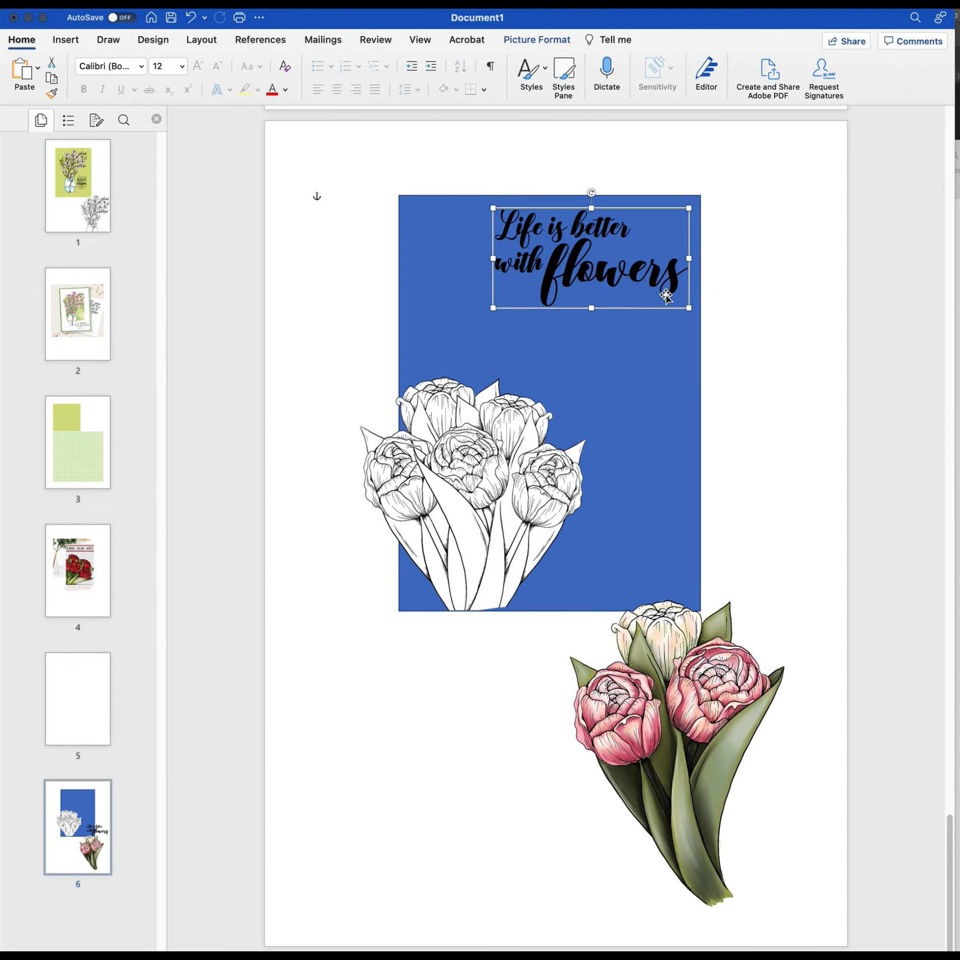
click(729, 447)
Step: Enlarge the line-art tulips until they overhang the rectangle's left and bottom edges, and tilt them clockwise
click(505, 487)
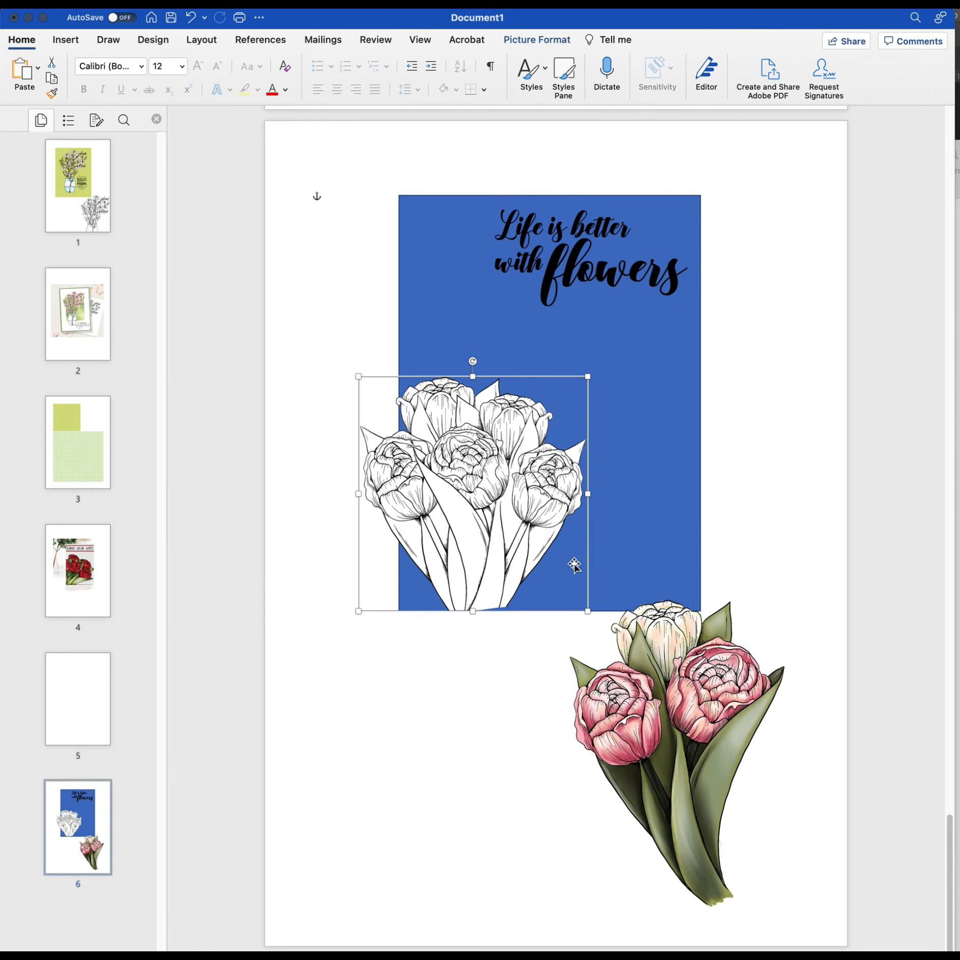
drag(589, 616, 714, 742)
drag(548, 687, 493, 628)
drag(655, 661, 706, 717)
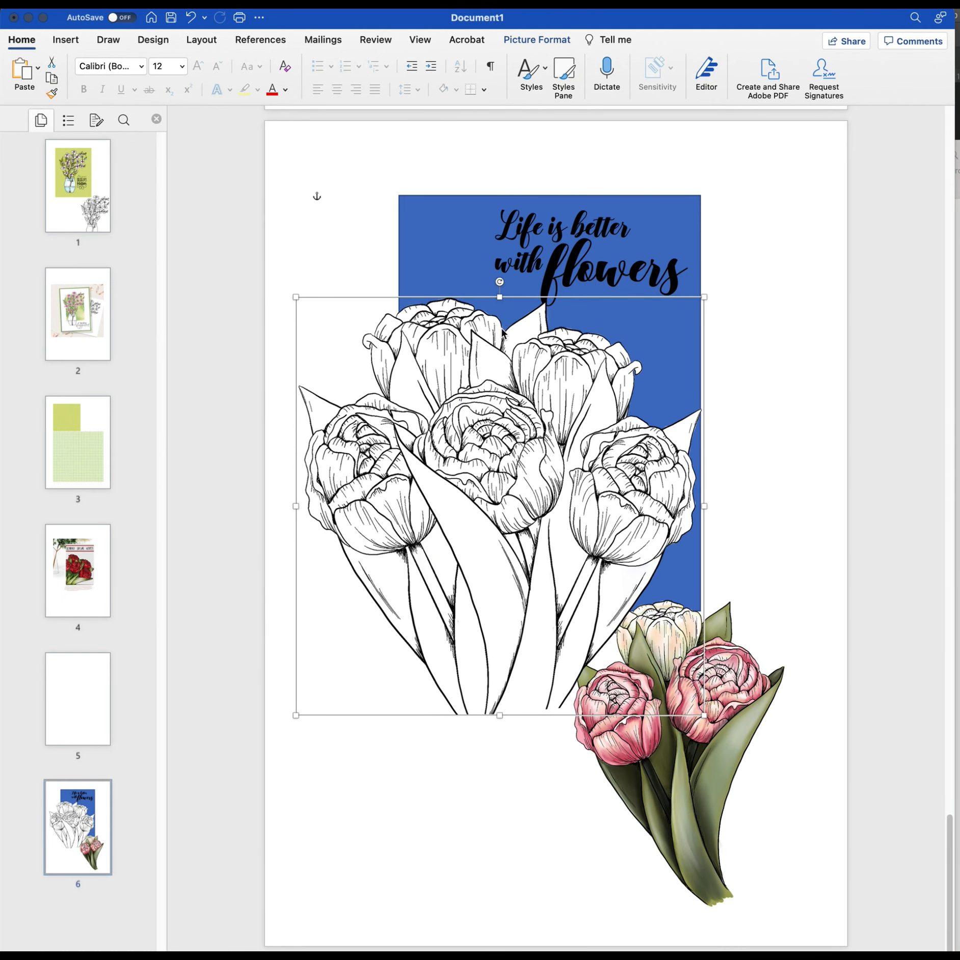
drag(500, 282, 561, 305)
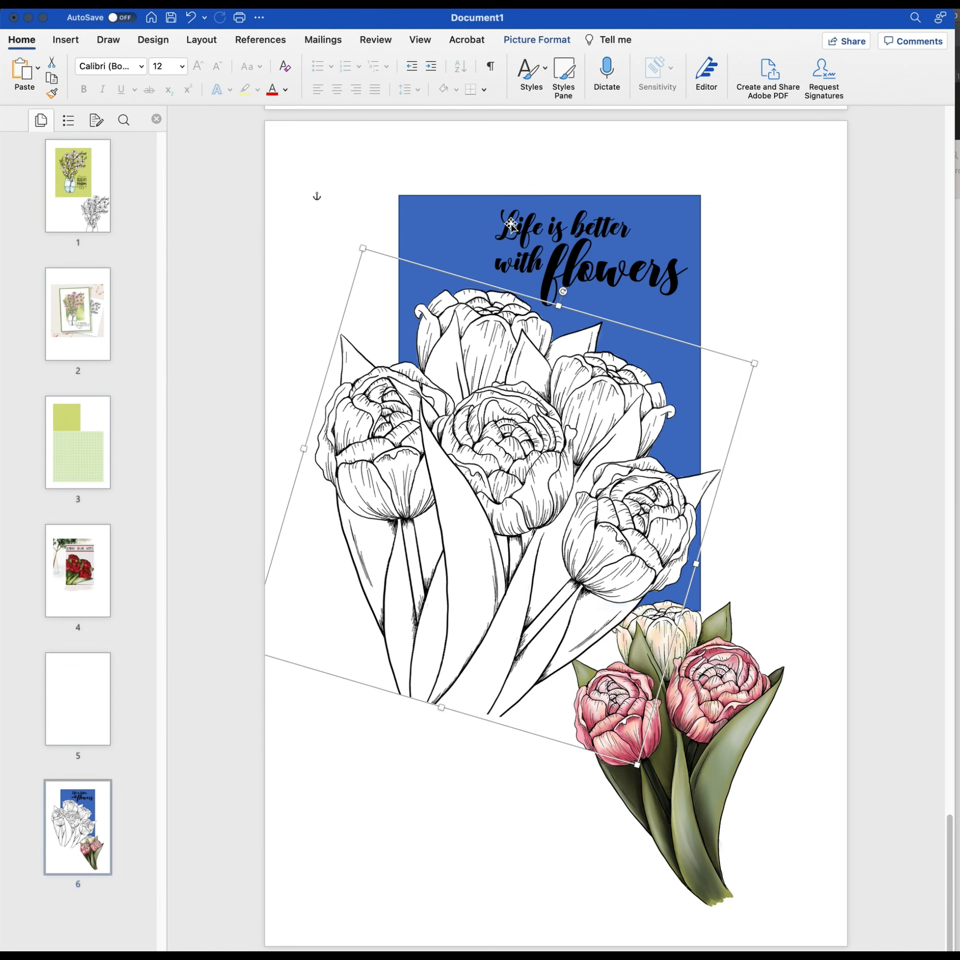
Step: Set the picture transparency of the line-art tulips to 57%
right_click(461, 383)
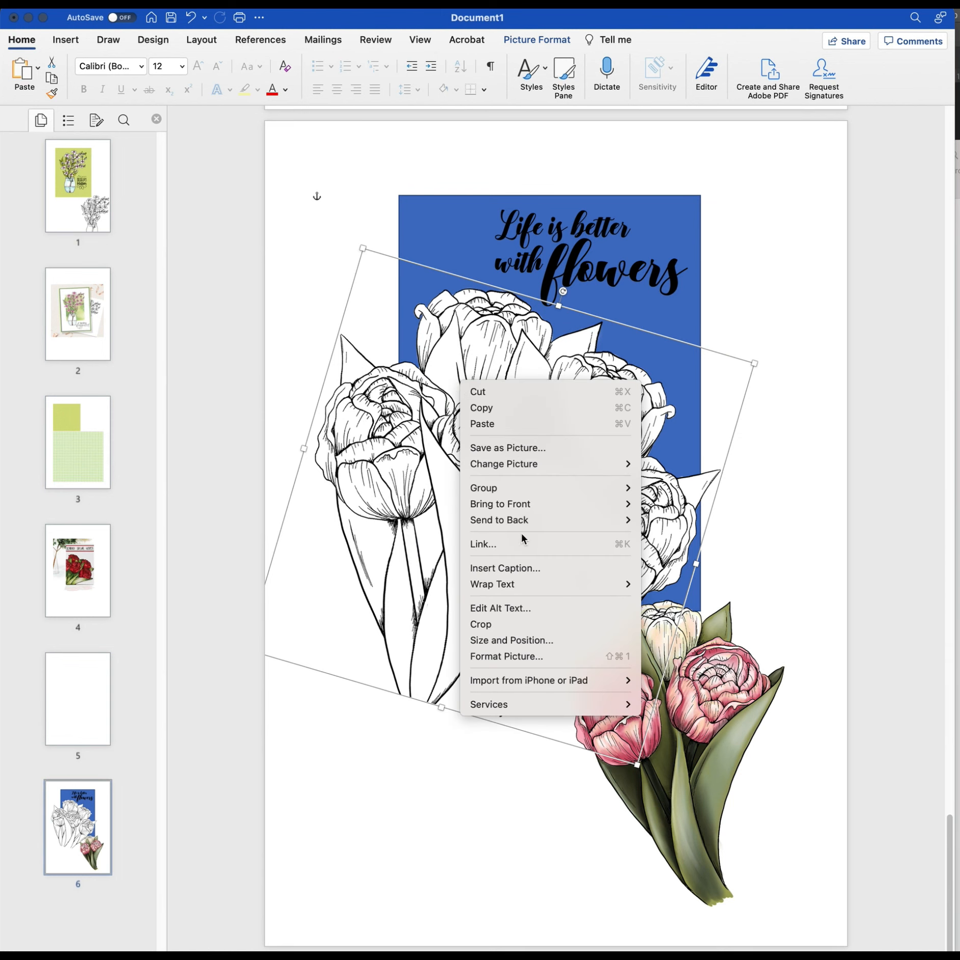
click(770, 460)
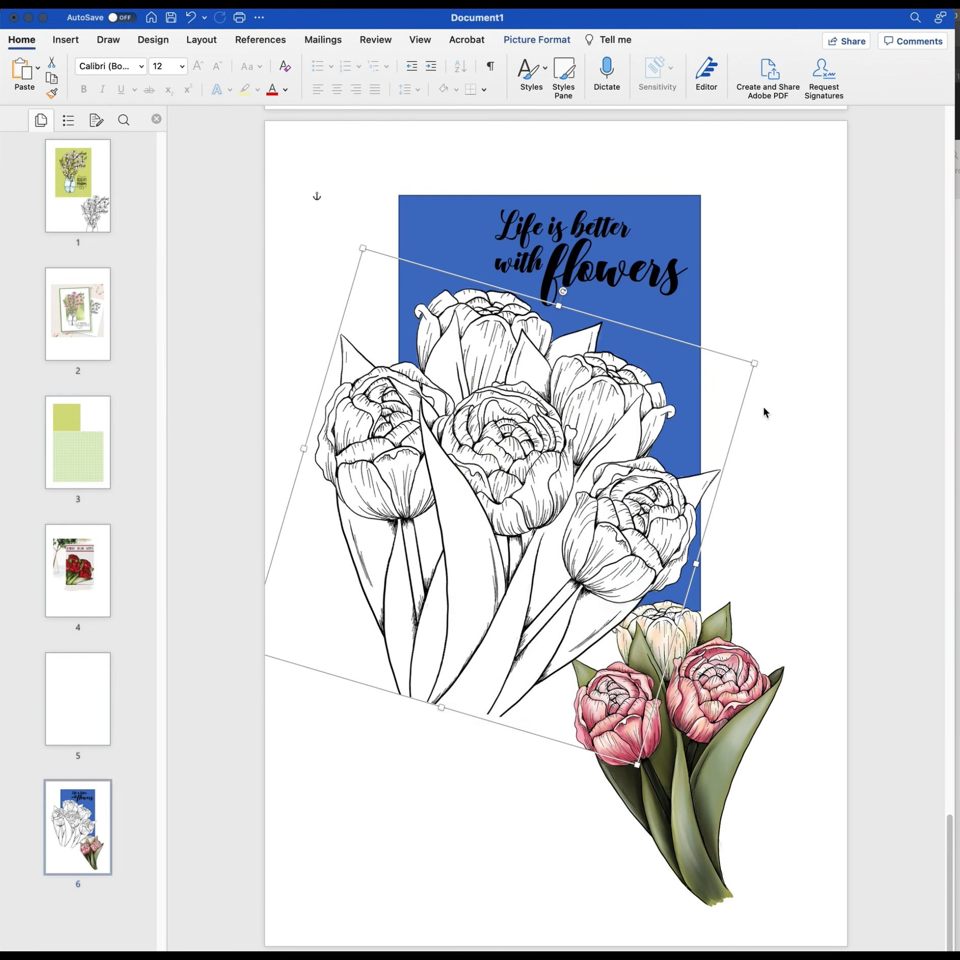
click(751, 410)
click(585, 421)
right_click(590, 421)
mouse_move(641, 503)
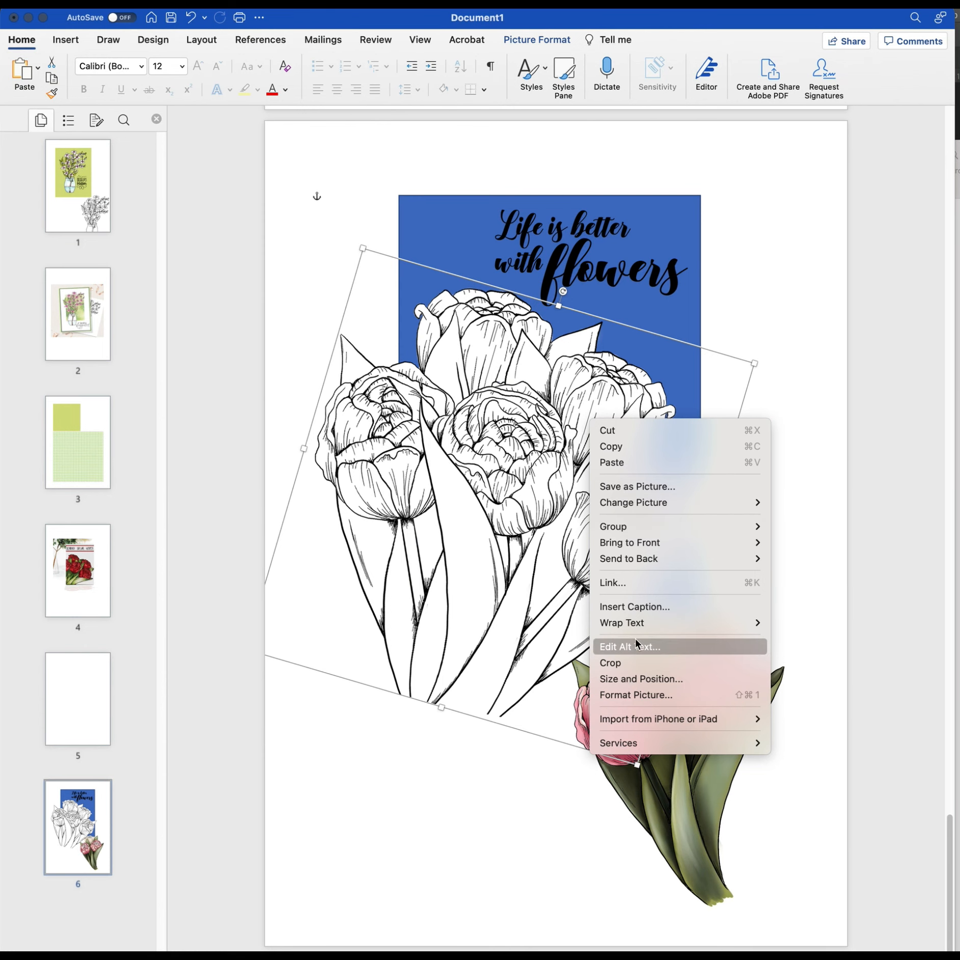
click(634, 695)
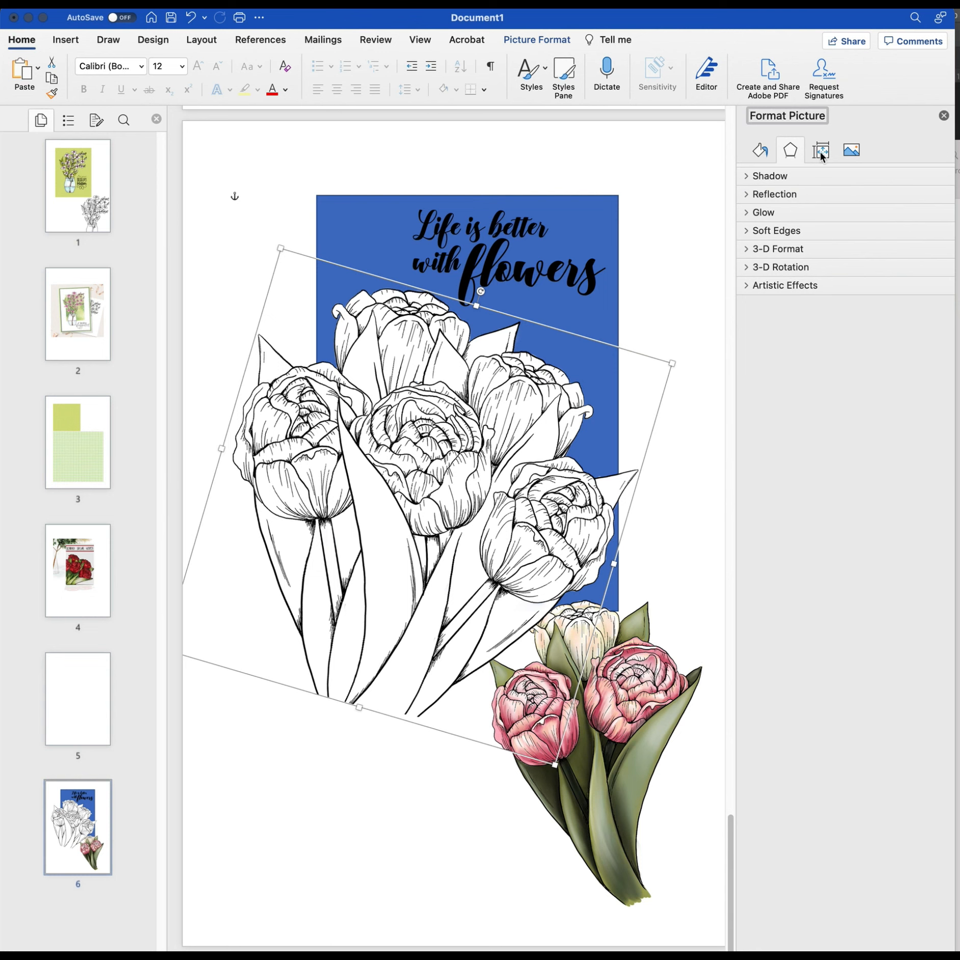
click(852, 150)
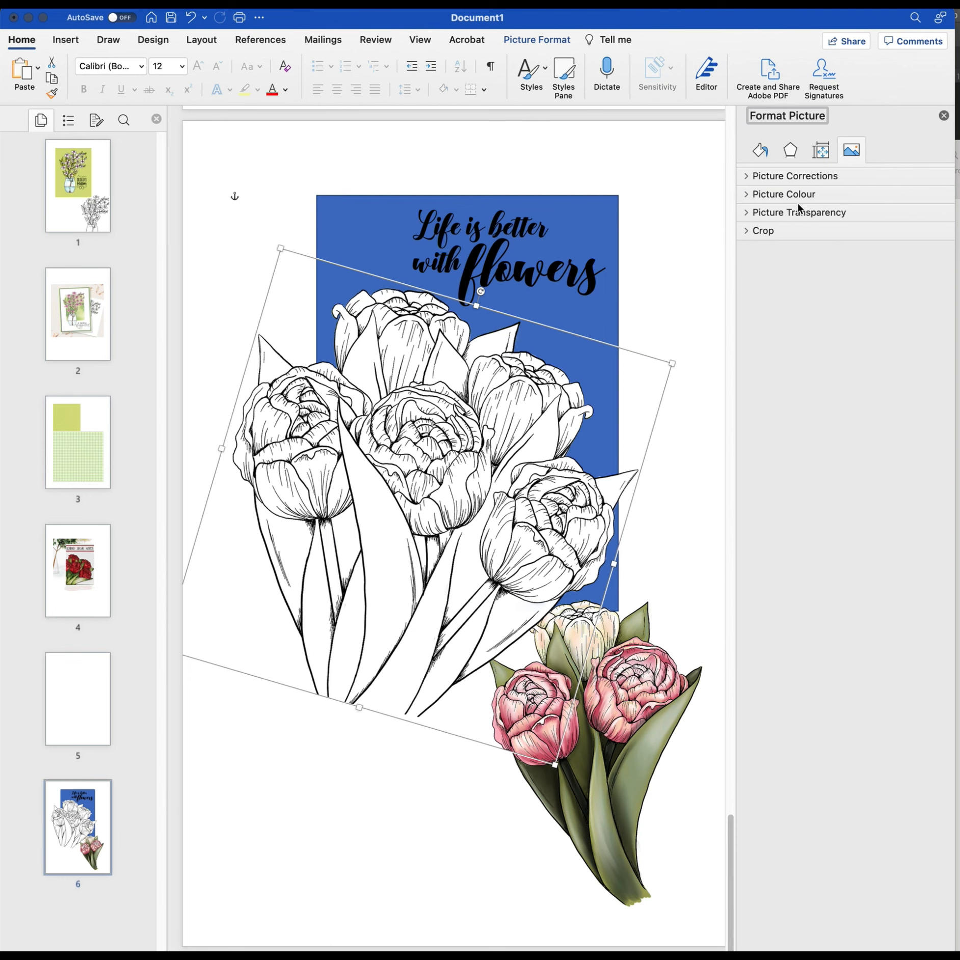
click(748, 213)
drag(828, 264, 857, 264)
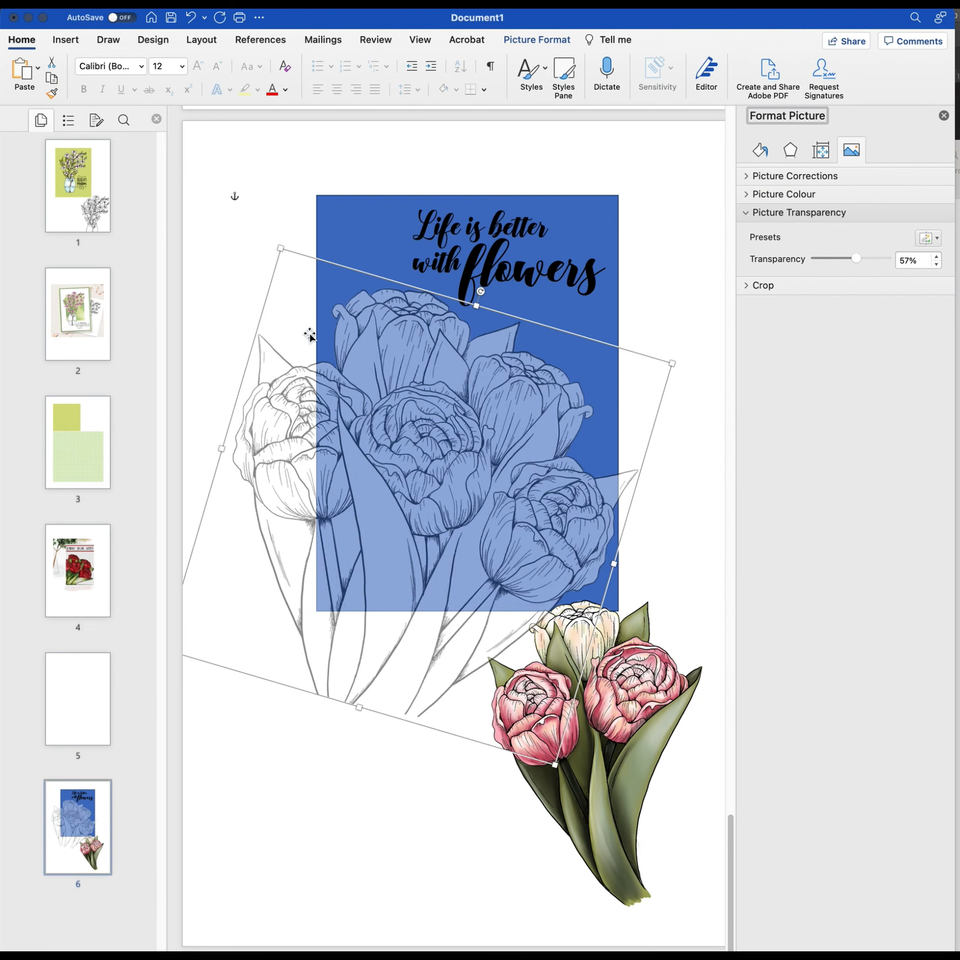
Step: Lower and enlarge the line-art tulips until they overhang both sides of the rectangle, and rotate them back upright
drag(467, 484, 479, 540)
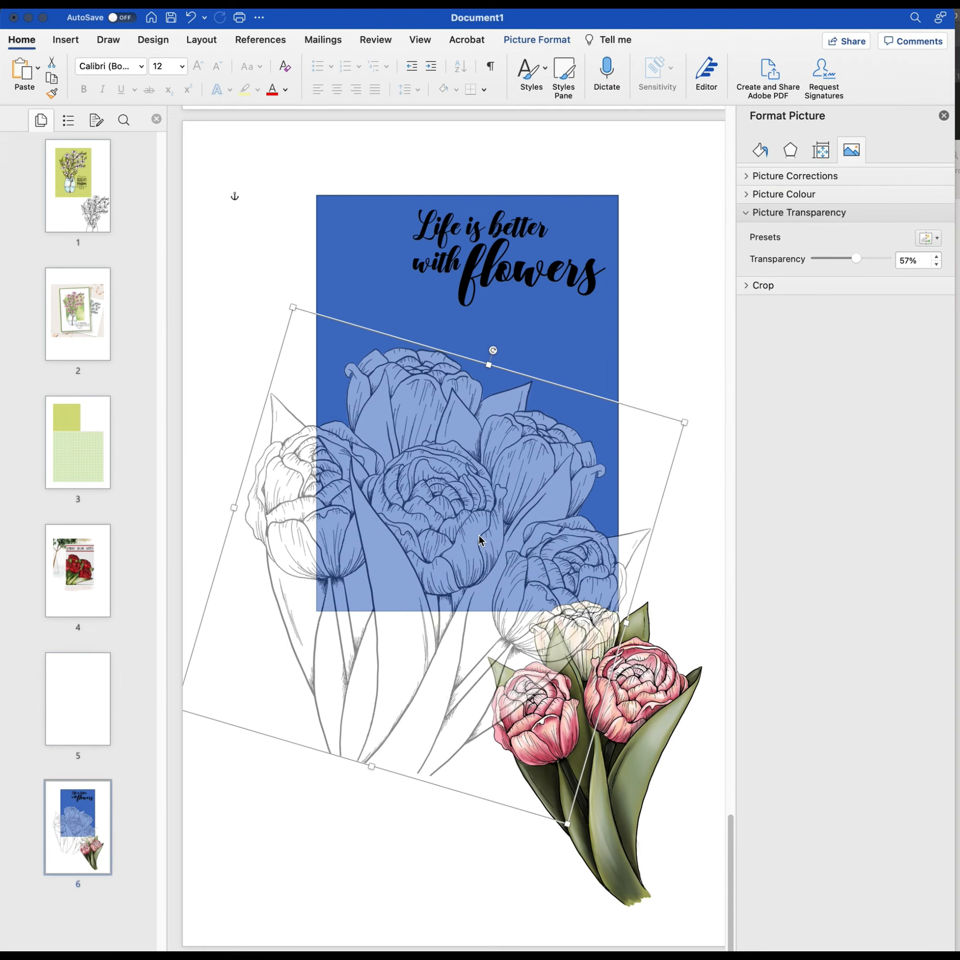
drag(570, 823, 636, 840)
drag(527, 360, 453, 352)
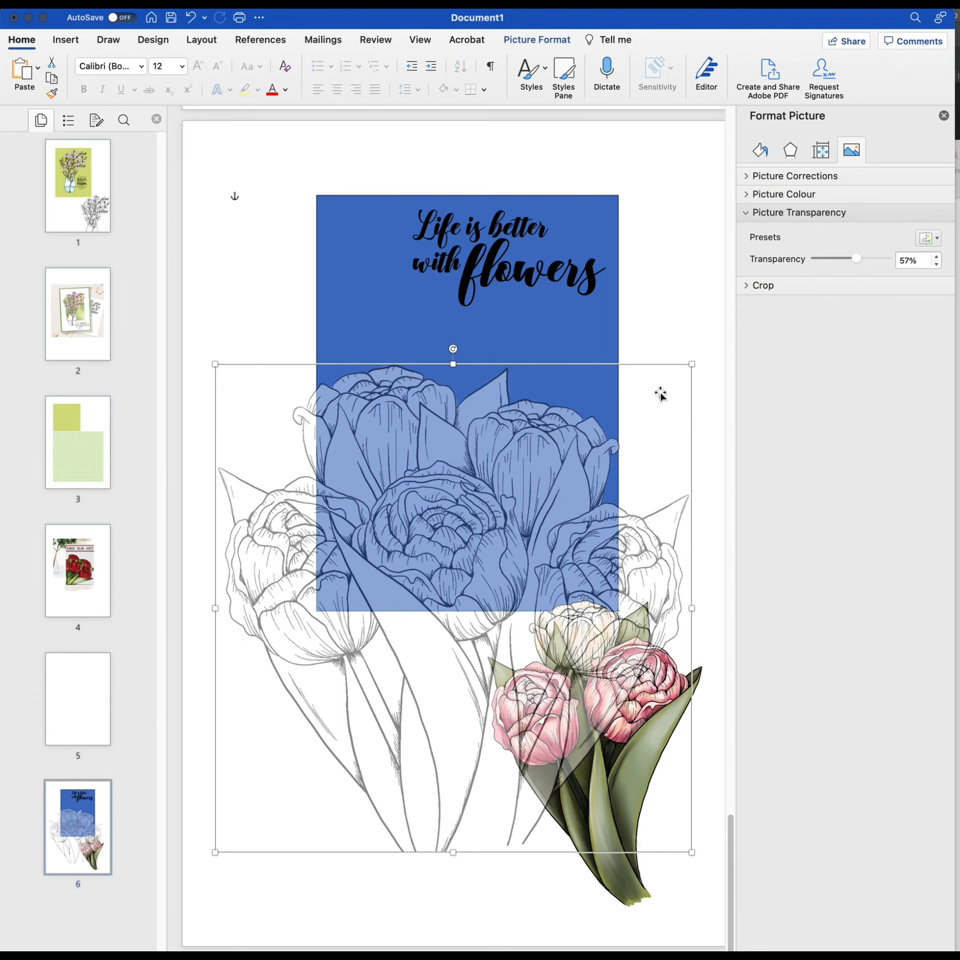
Step: Shrink the line-art tulips onto the page area below the rectangle and set their transparency to 0%
drag(690, 368, 371, 613)
drag(354, 690, 361, 741)
drag(872, 265, 789, 262)
Step: Move the coloured tulips onto the rectangle's left part and enlarge them to slightly more than its full height
drag(668, 651, 457, 383)
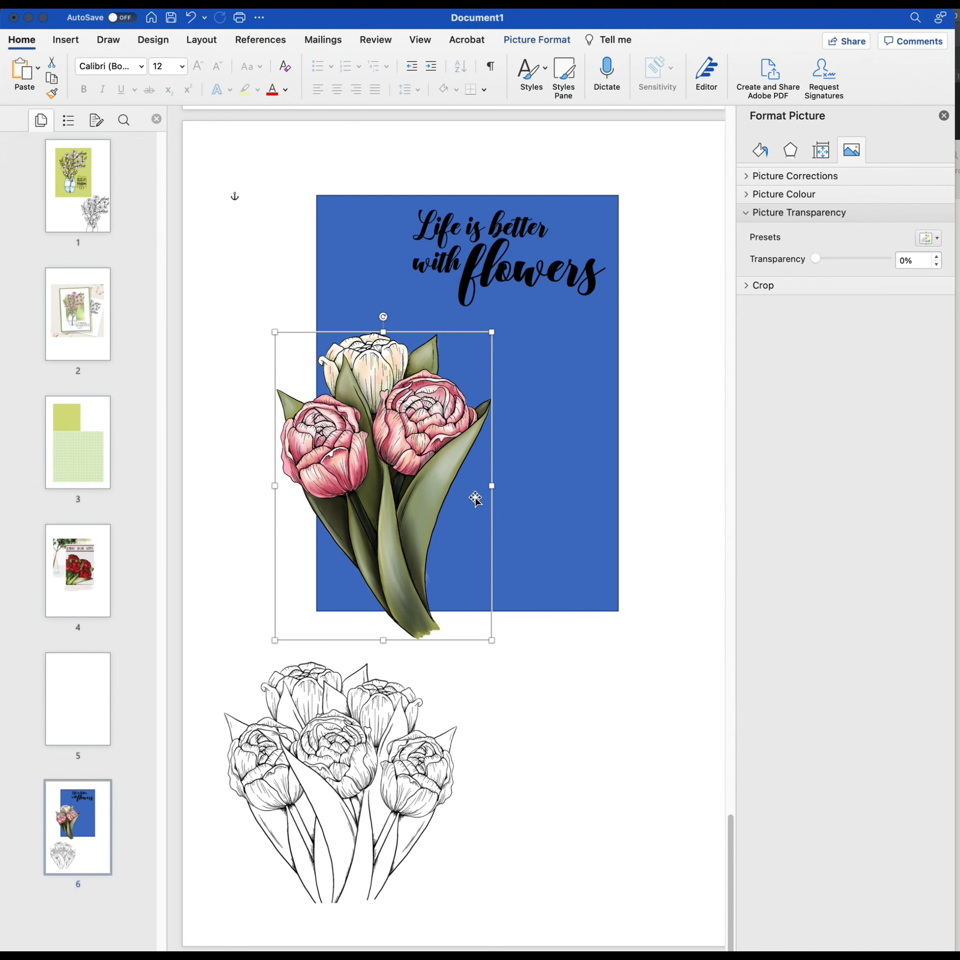
drag(492, 644, 594, 786)
drag(543, 755, 472, 619)
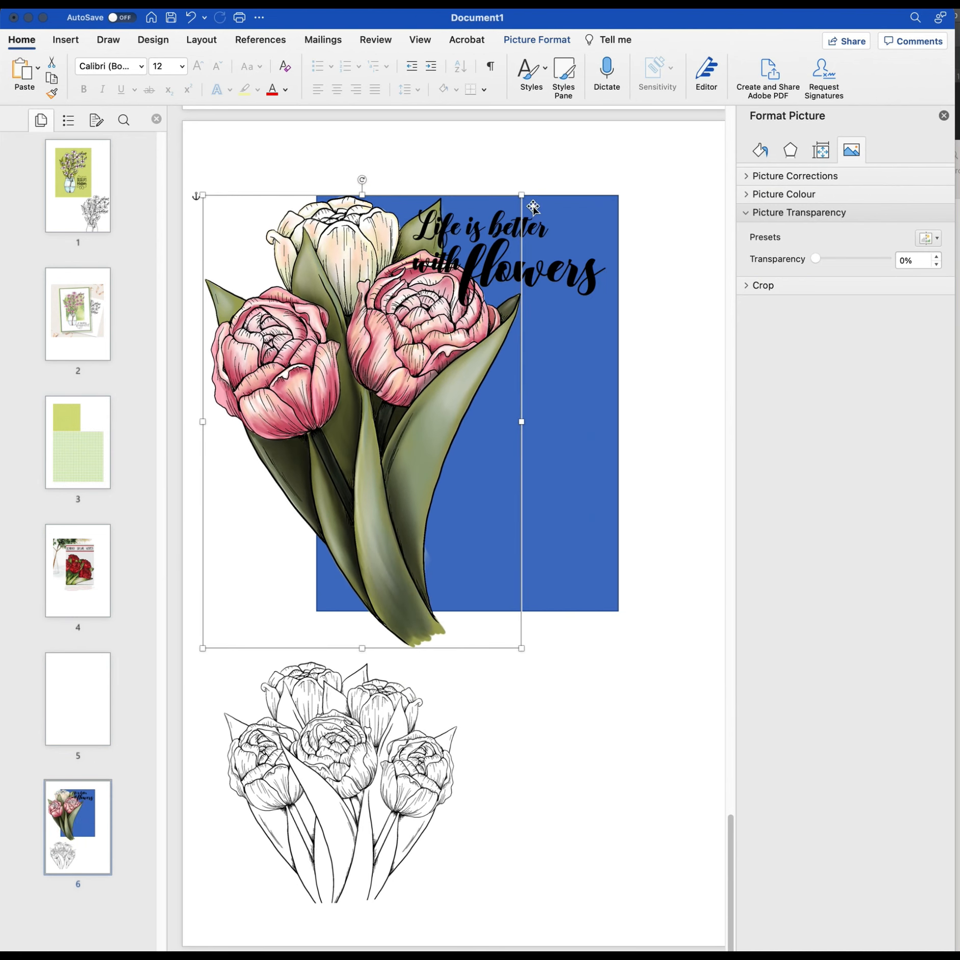
Step: Rotate the coloured tulips clockwise to about 28.56° and reposition them so the stems overhang the rectangle's lower-left edge
drag(363, 180, 437, 191)
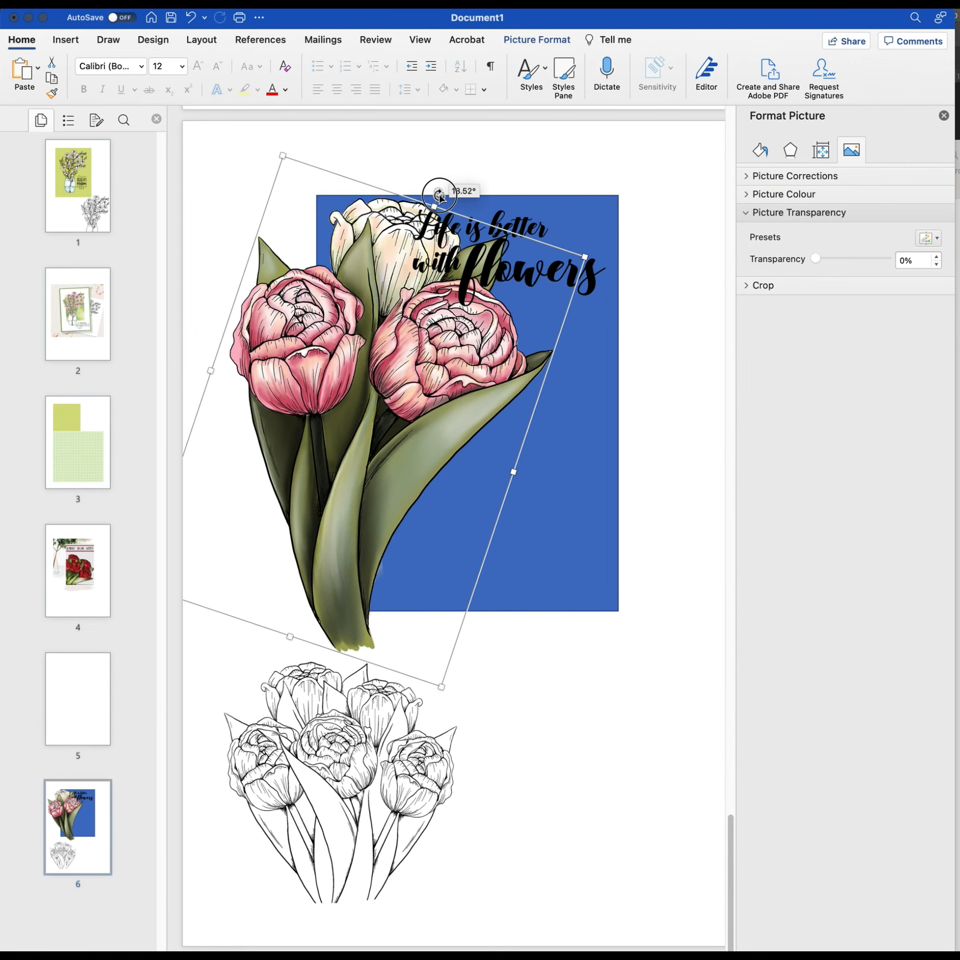
drag(341, 361, 358, 377)
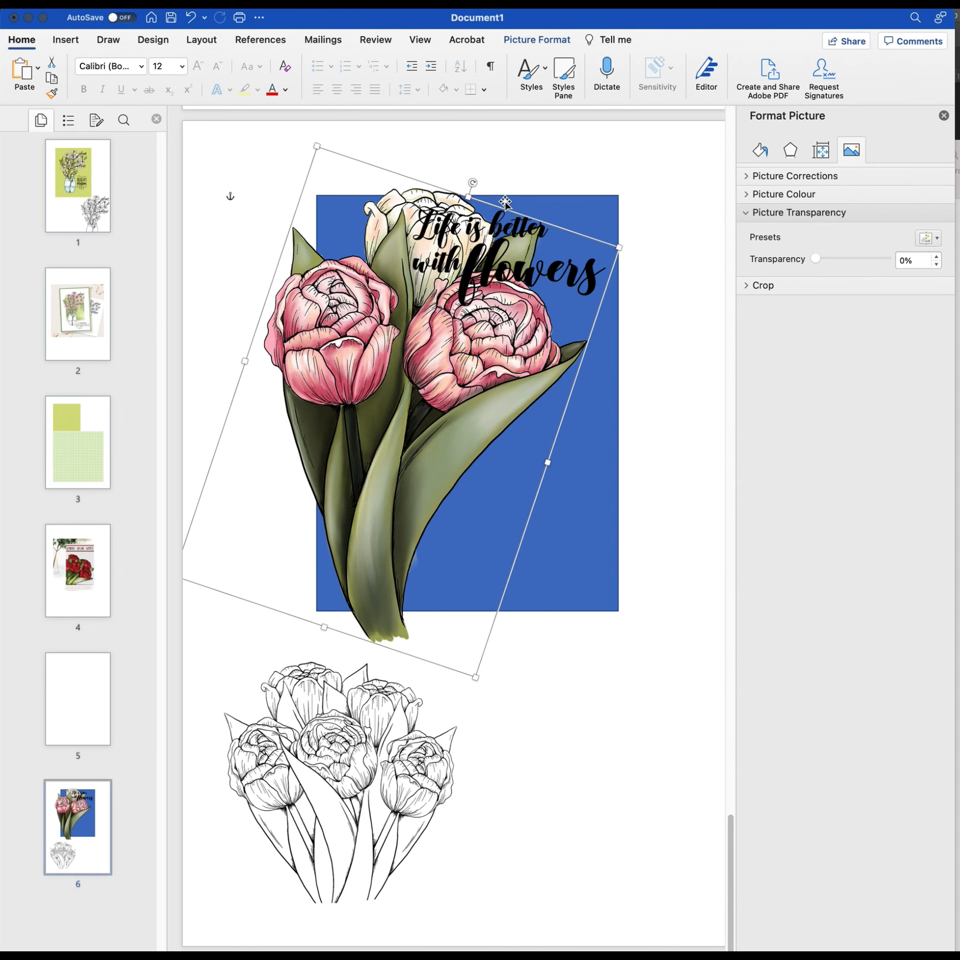
drag(473, 183, 511, 198)
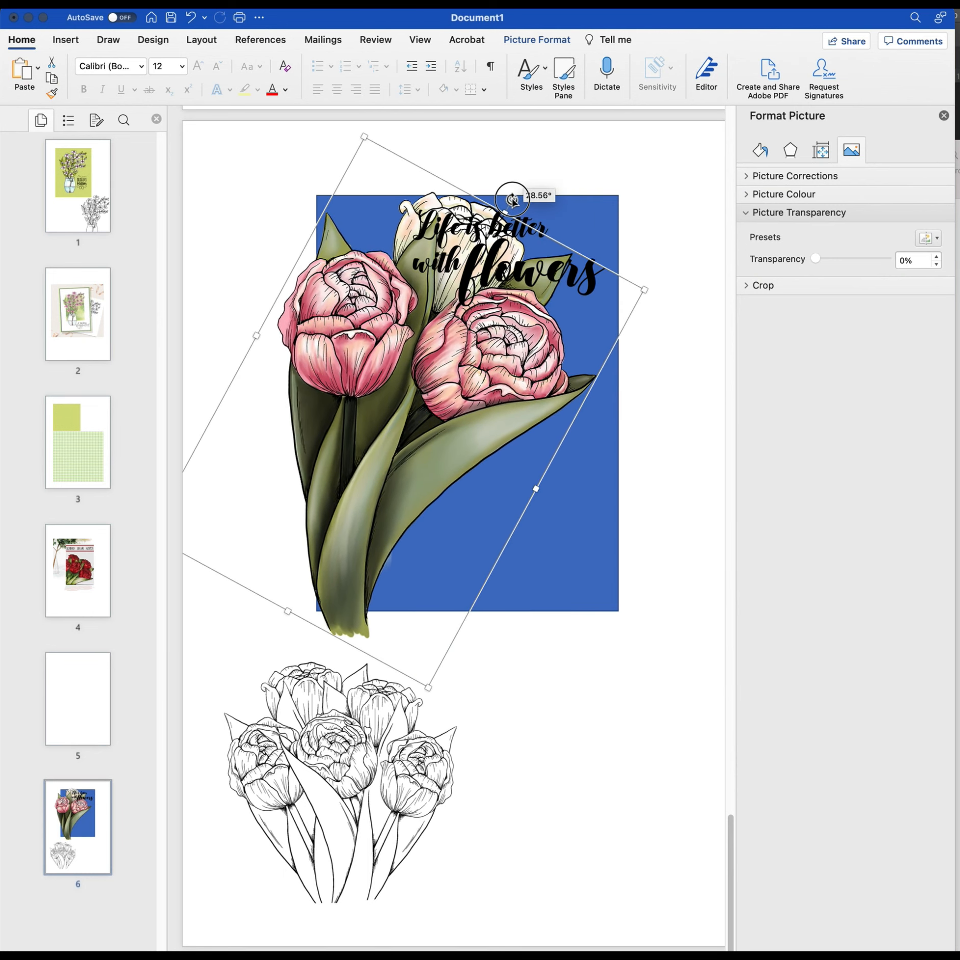
mouse_move(358, 434)
mouse_down()
mouse_move(358, 423)
mouse_move(359, 463)
mouse_up()
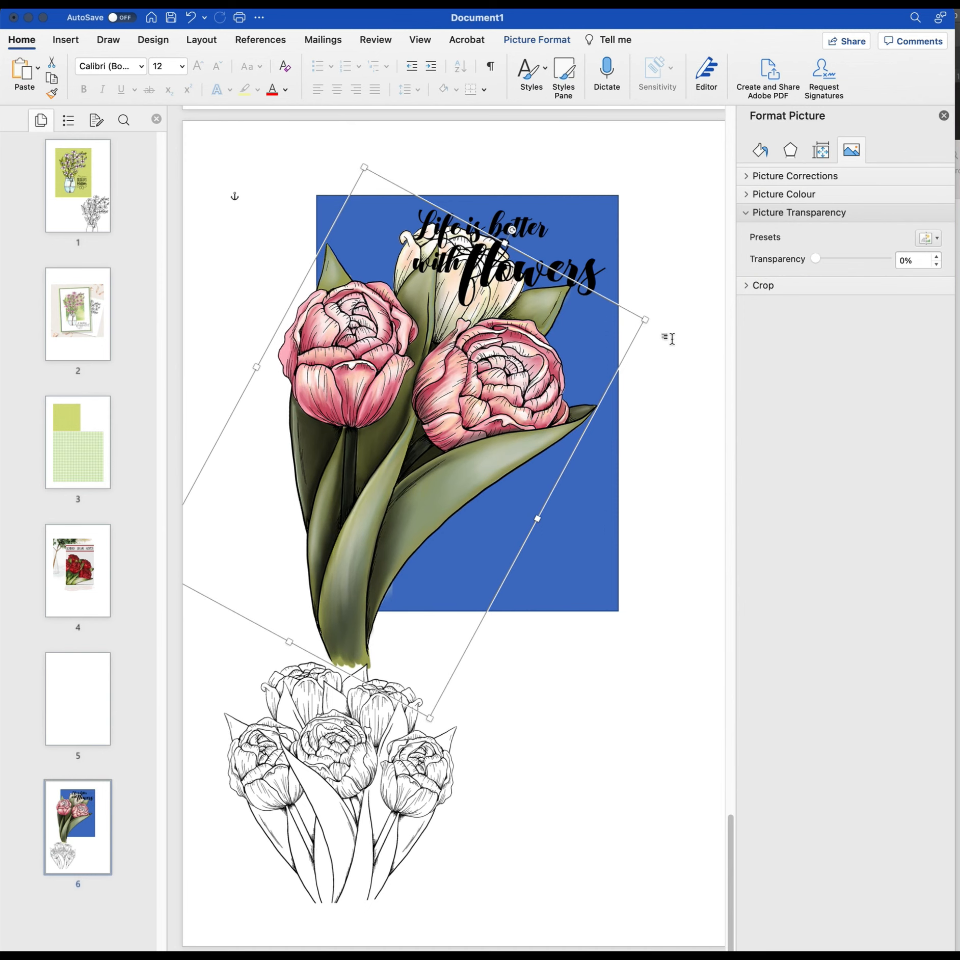
Step: Move the sentiment down into the rectangle's lower-right corner, below the coloured tulip heads
drag(824, 259, 770, 259)
click(575, 236)
drag(521, 275, 525, 510)
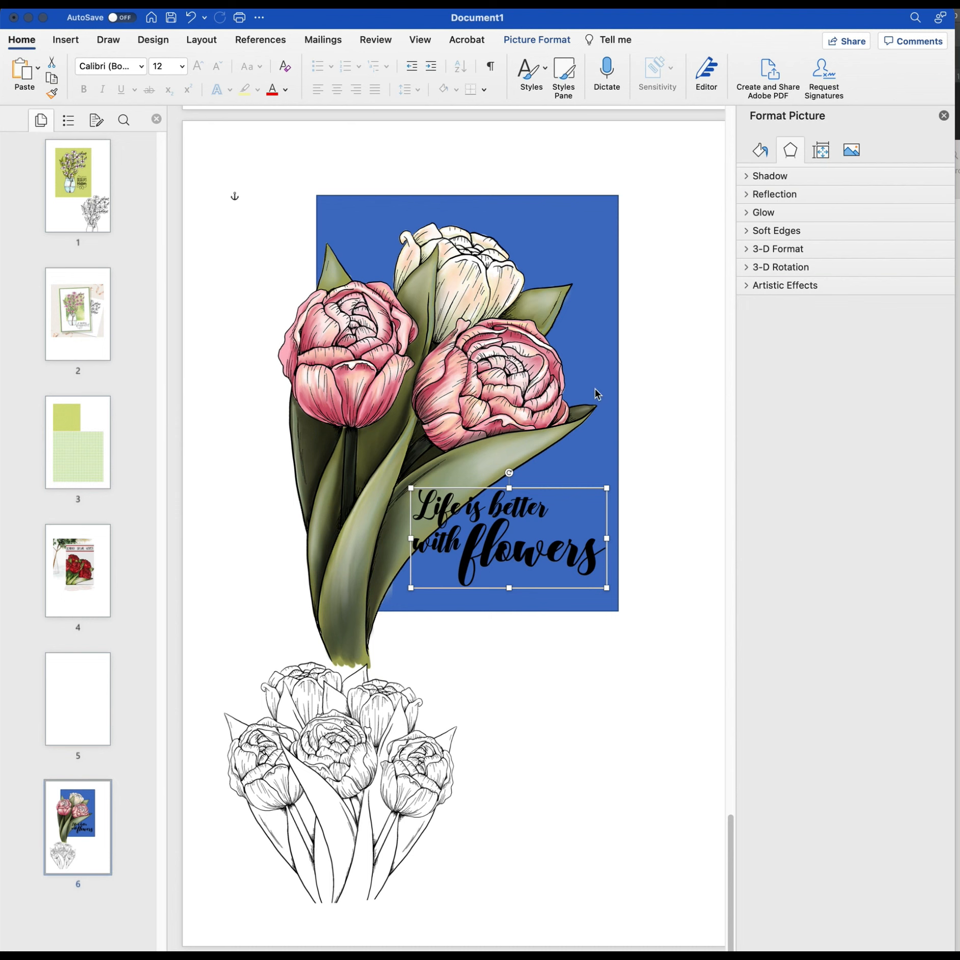
Step: Try to crop the part of the coloured tulips picture that overhangs the rectangle's left edge
click(512, 399)
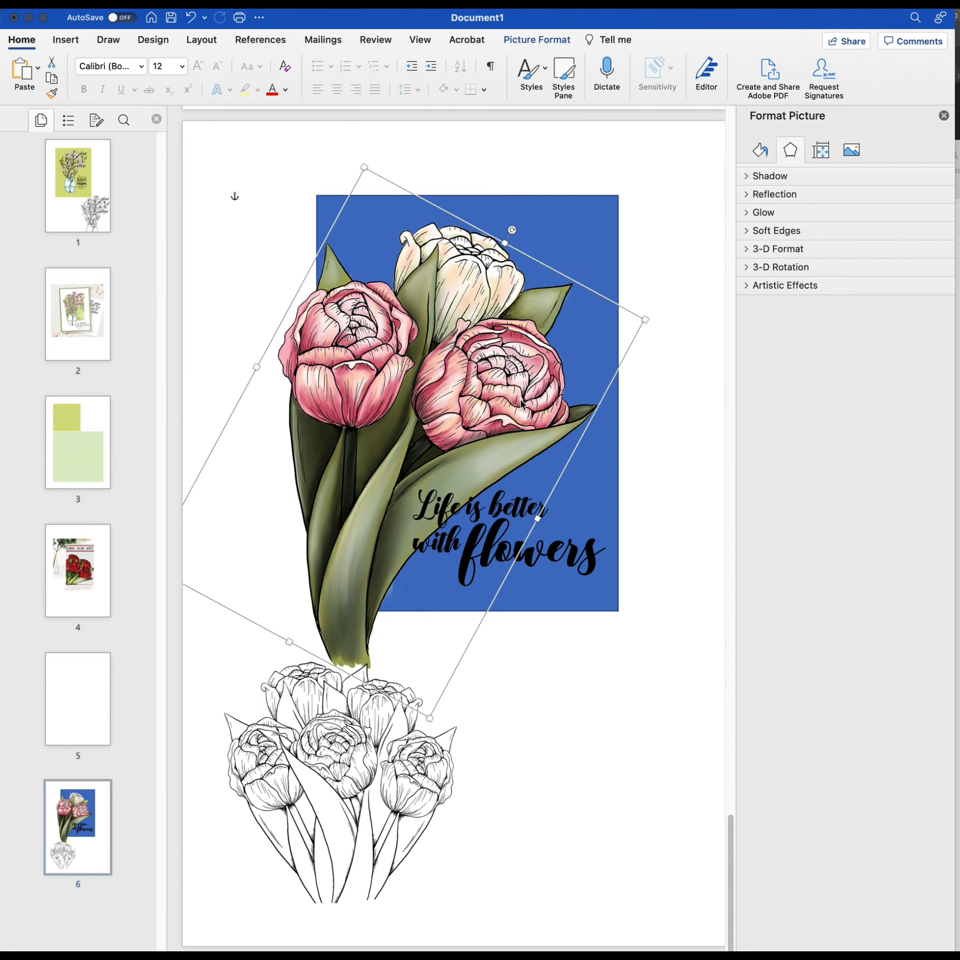
click(822, 151)
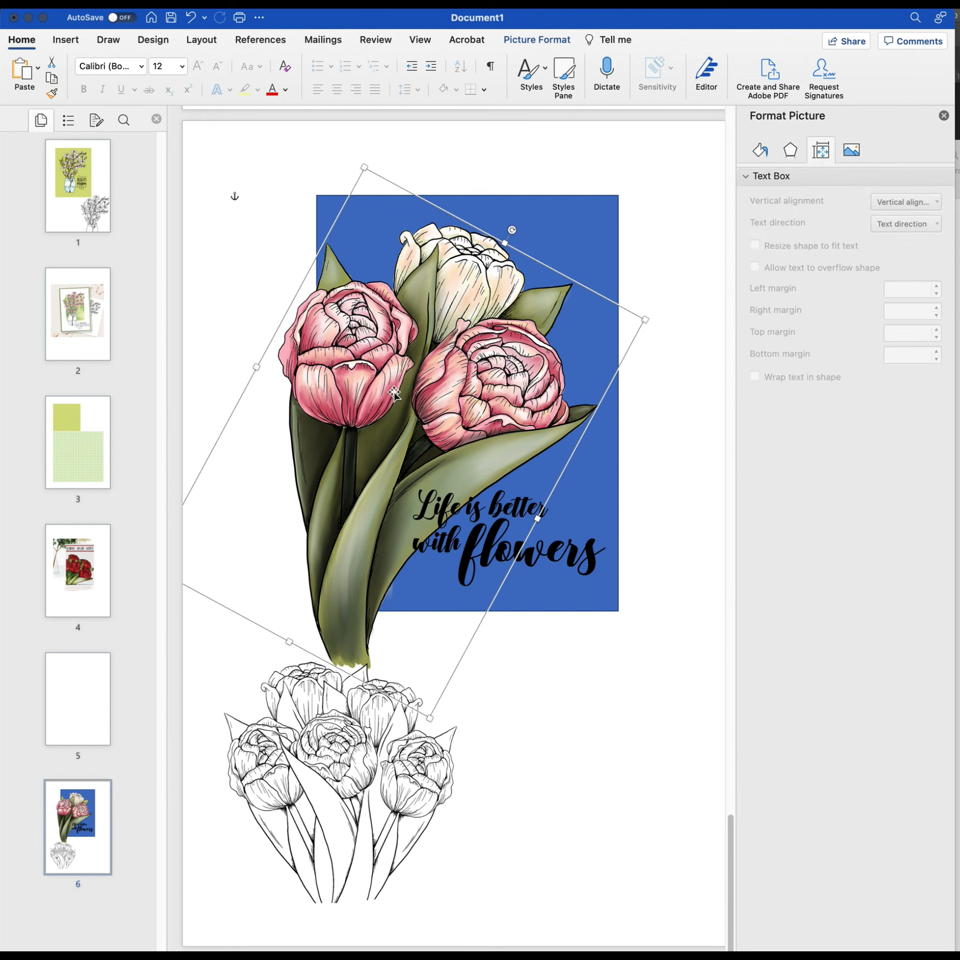
drag(392, 395, 394, 391)
right_click(426, 381)
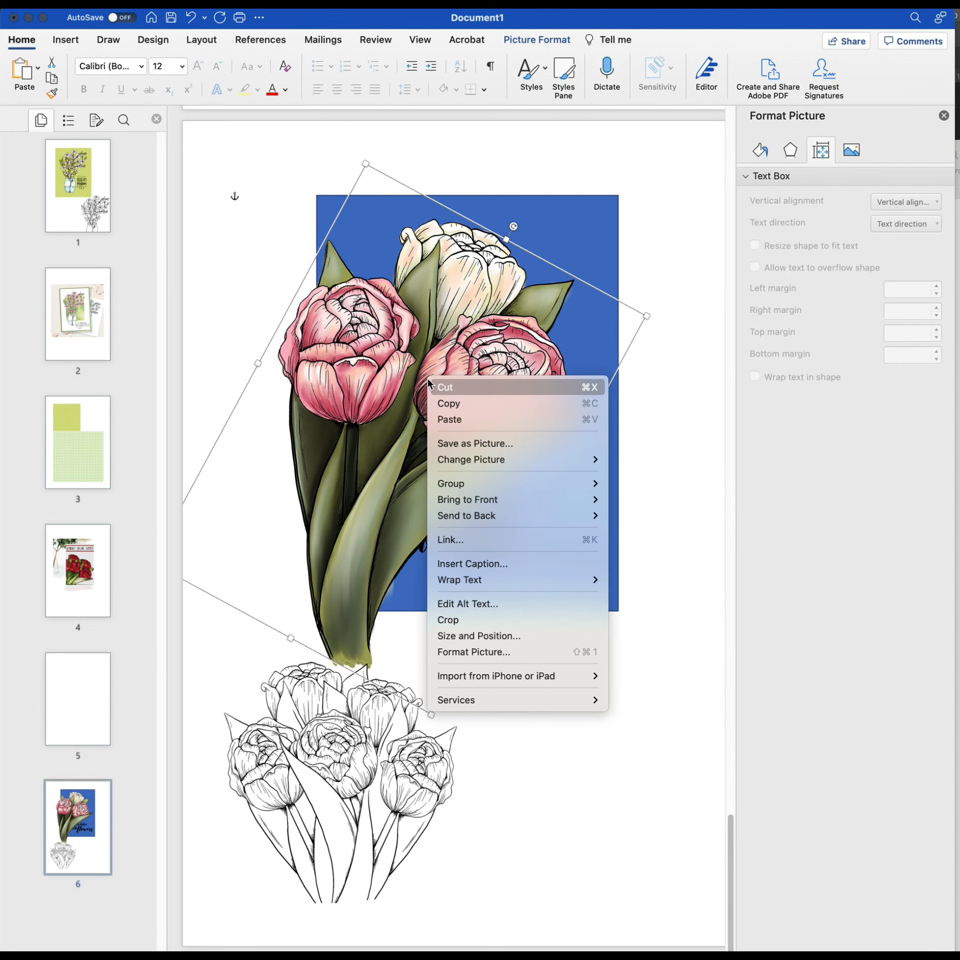
click(457, 621)
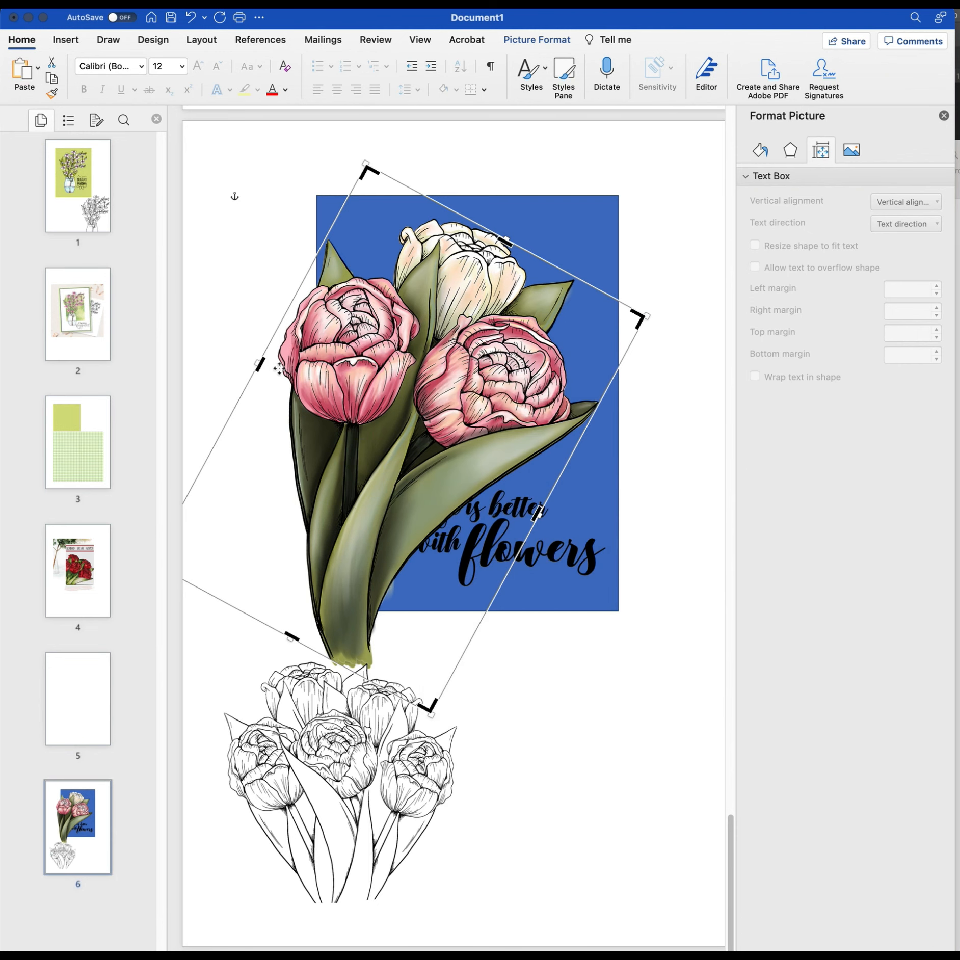
mouse_move(260, 365)
mouse_down()
mouse_move(301, 386)
mouse_move(249, 359)
mouse_move(260, 365)
mouse_up()
drag(367, 362, 382, 440)
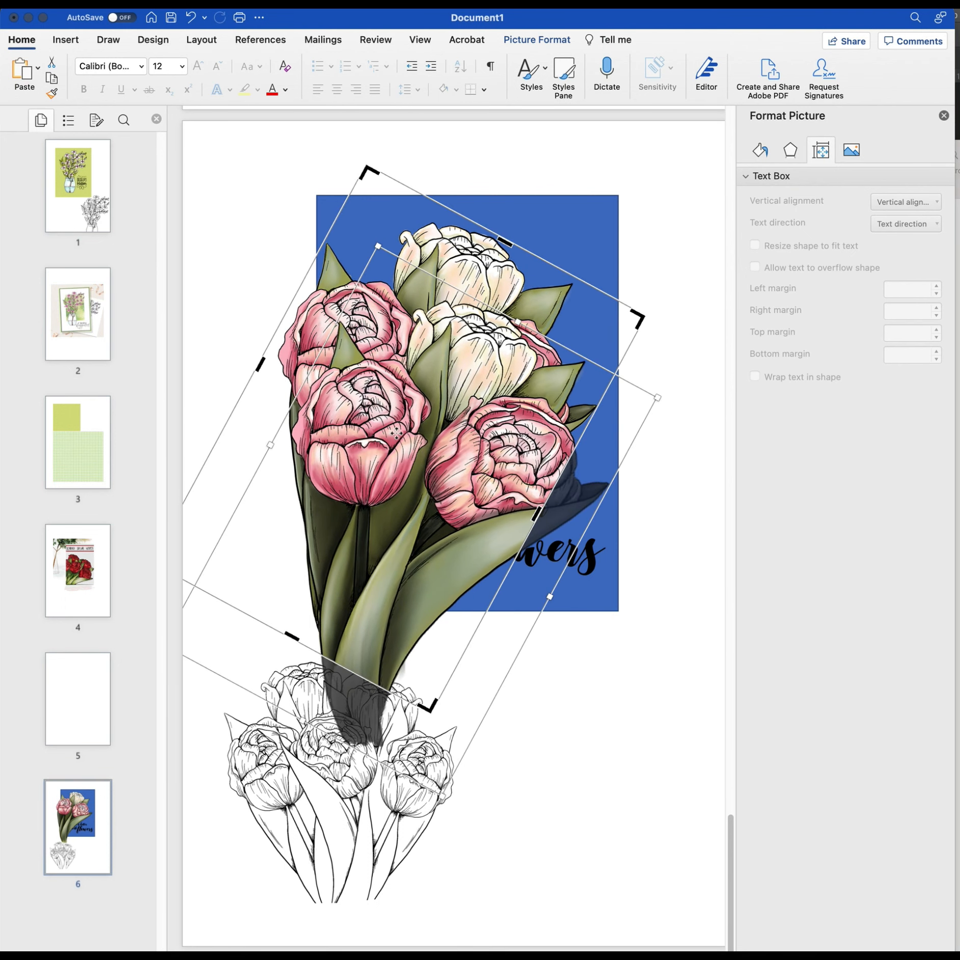
Step: Leave cropping and delete the duplicate coloured tulips picture lying over the original
click(571, 734)
click(436, 498)
key(Delete)
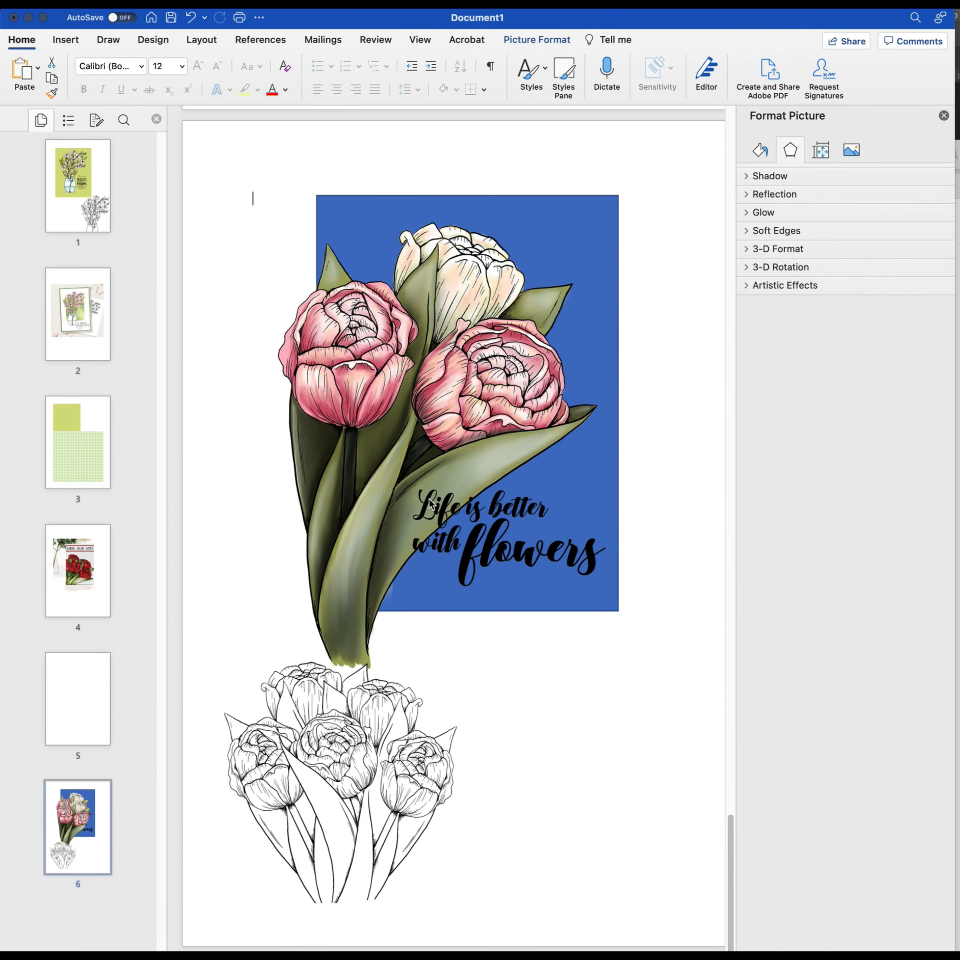
Step: Set the brightness of the coloured tulips picture to 6%
click(430, 505)
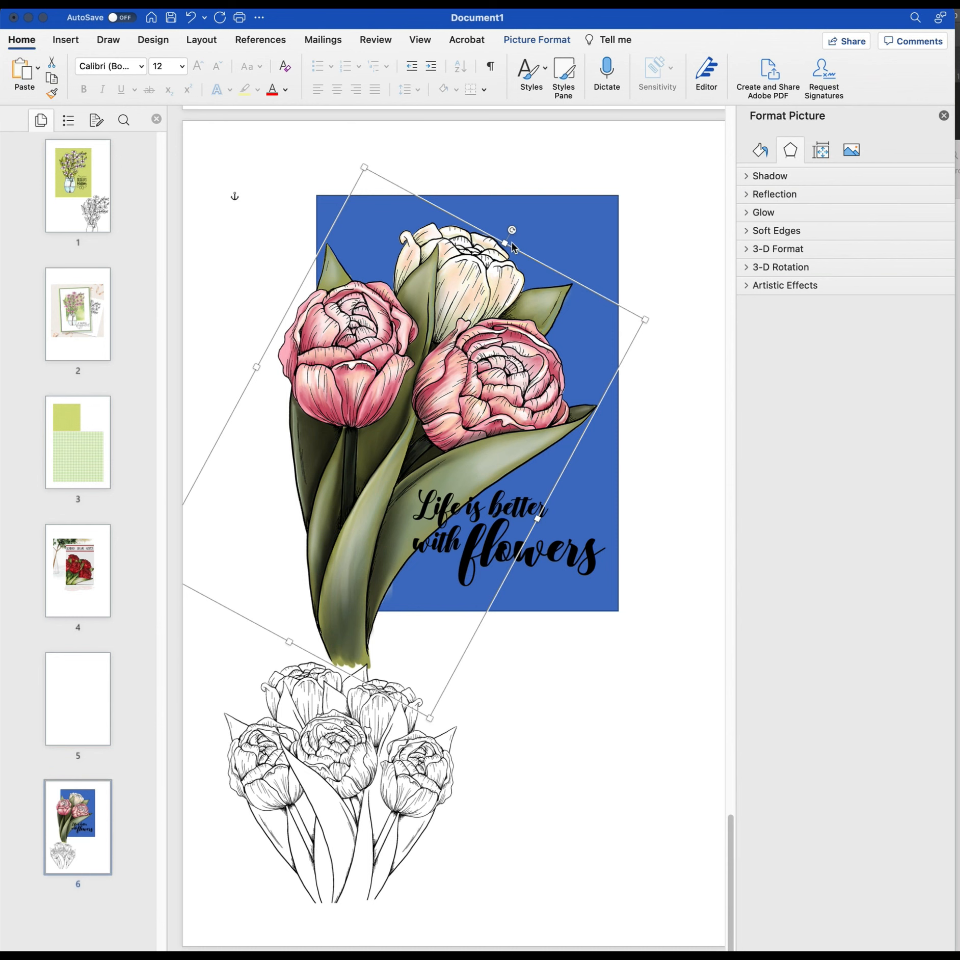
right_click(510, 348)
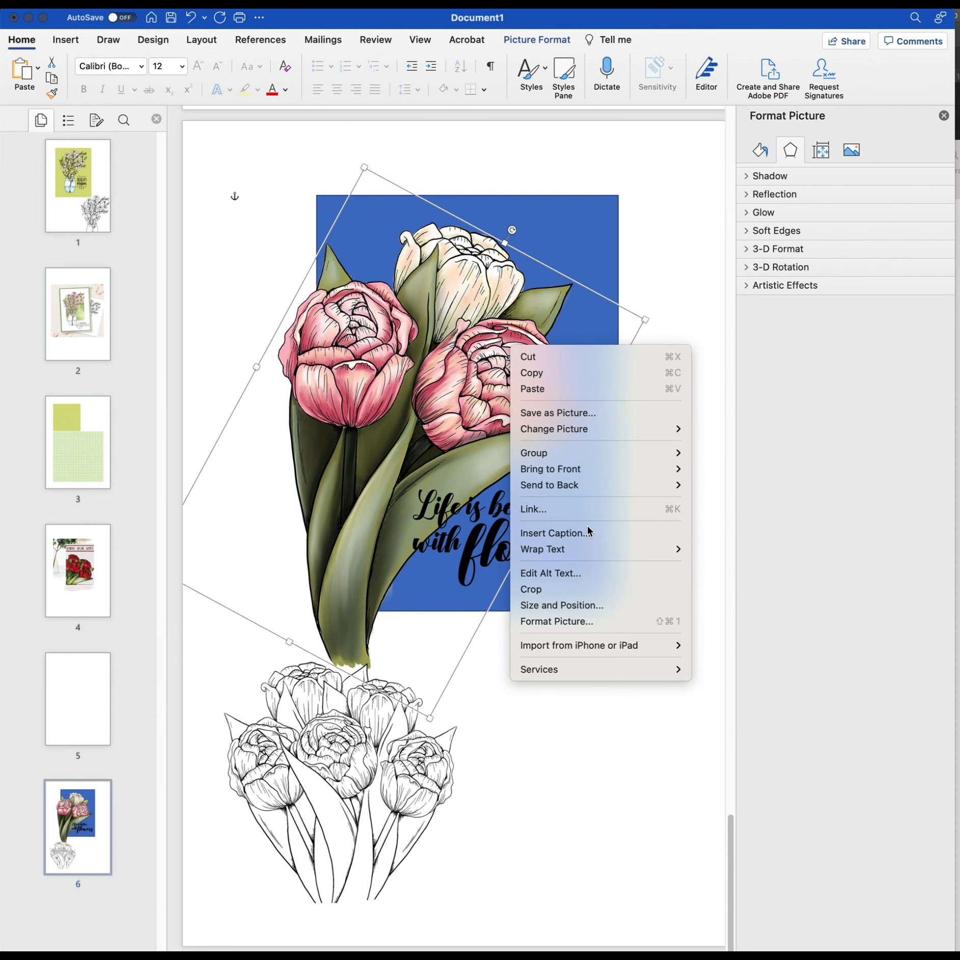
click(575, 622)
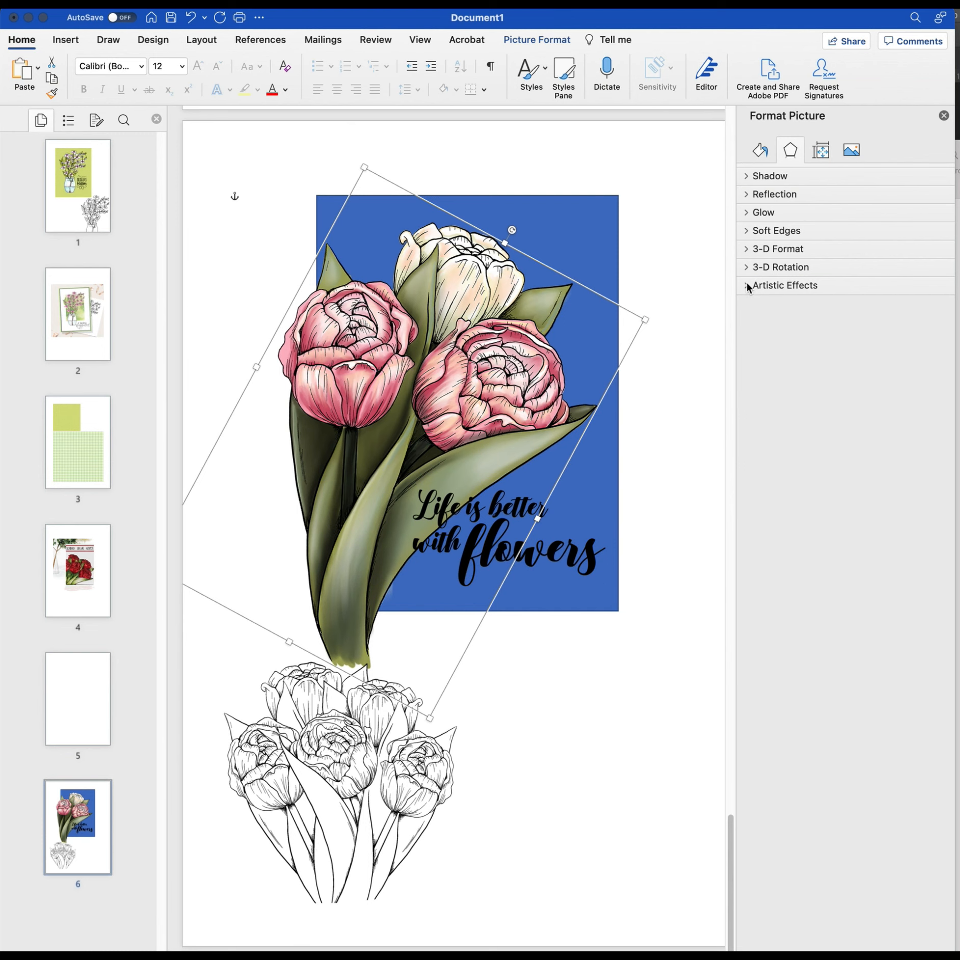
click(746, 267)
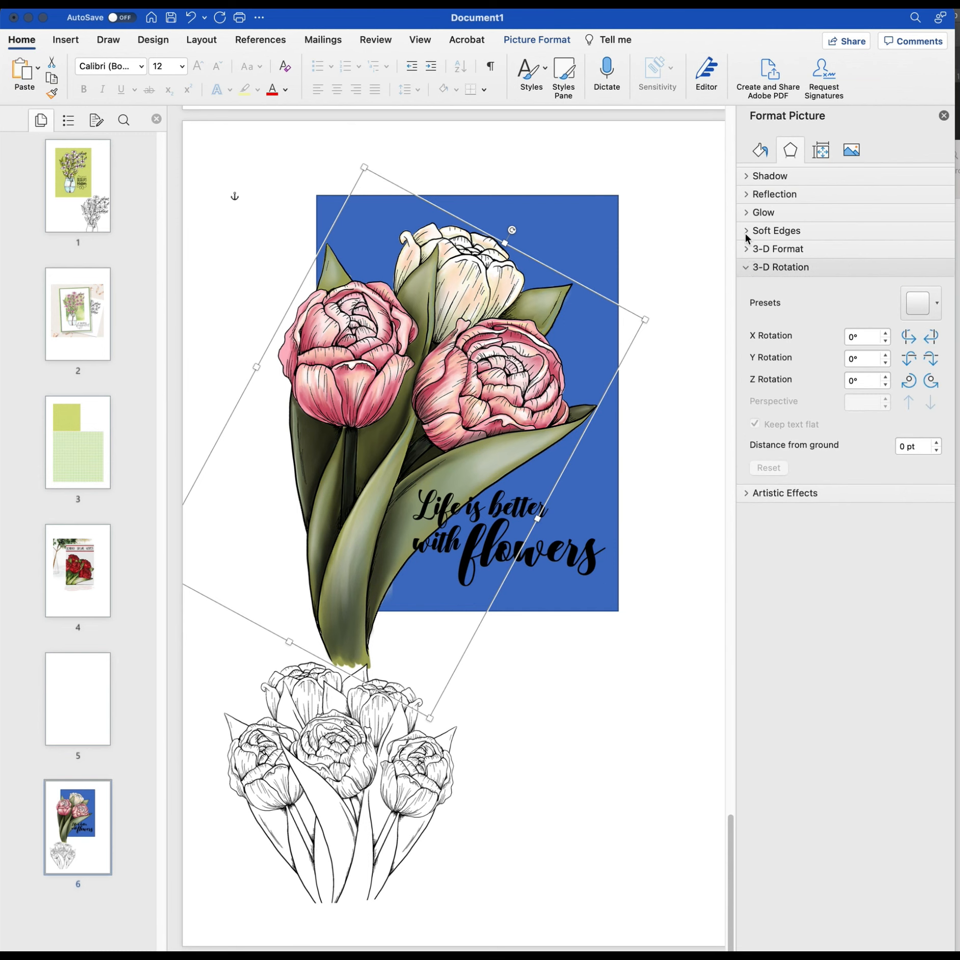
click(848, 150)
click(744, 179)
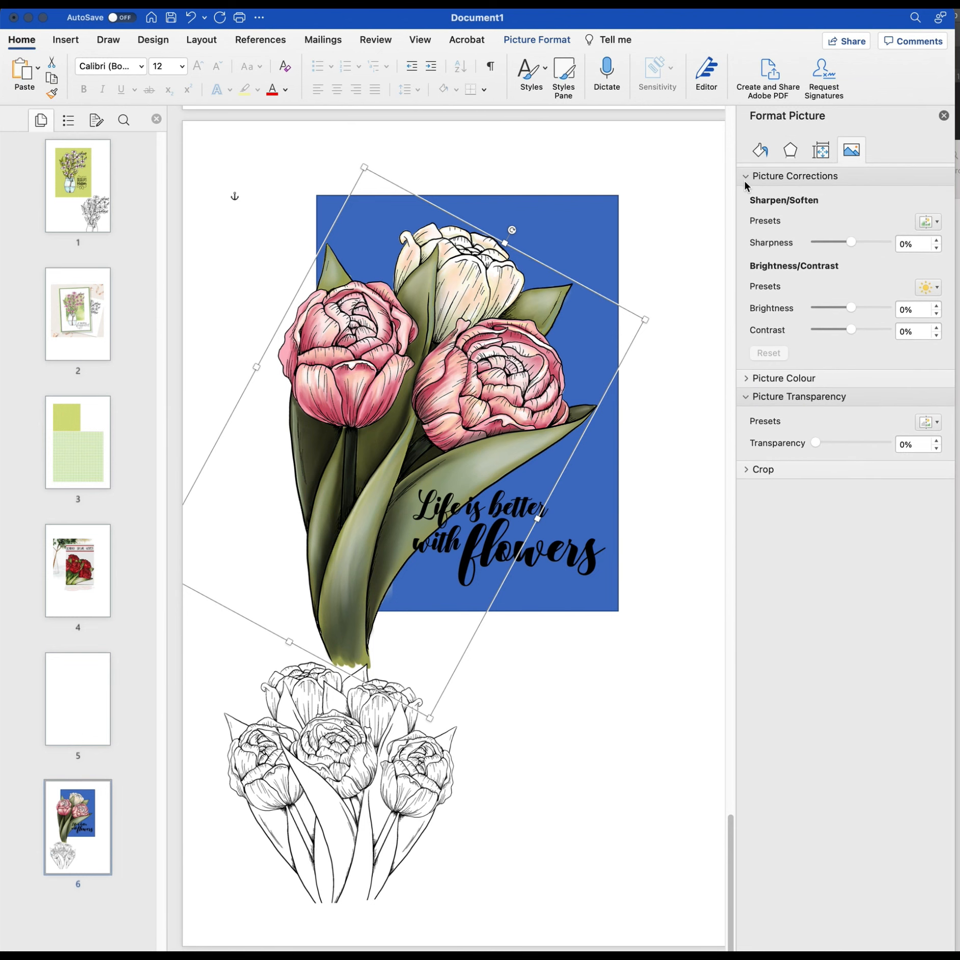
mouse_move(851, 310)
mouse_down()
mouse_move(879, 315)
mouse_move(841, 314)
mouse_move(854, 316)
mouse_up()
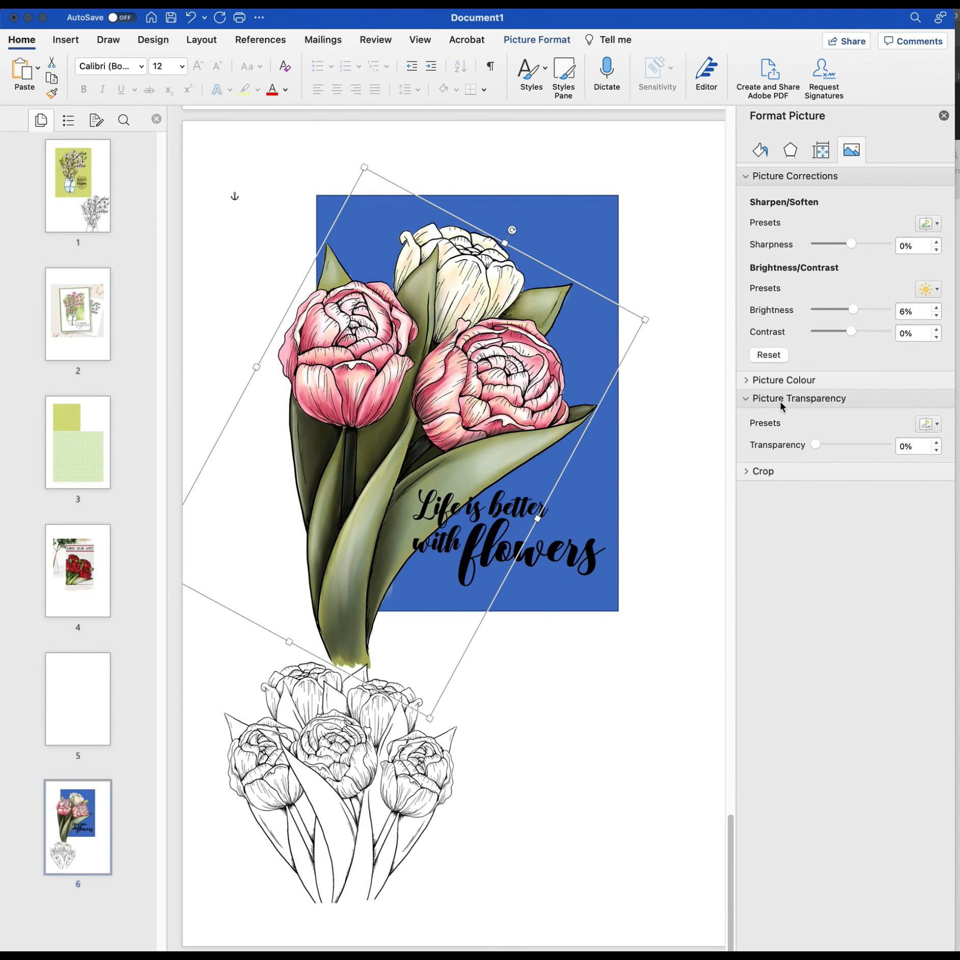
Step: Set the coloured tulips picture's colour temperature to 5,865 and deselect the picture
click(746, 381)
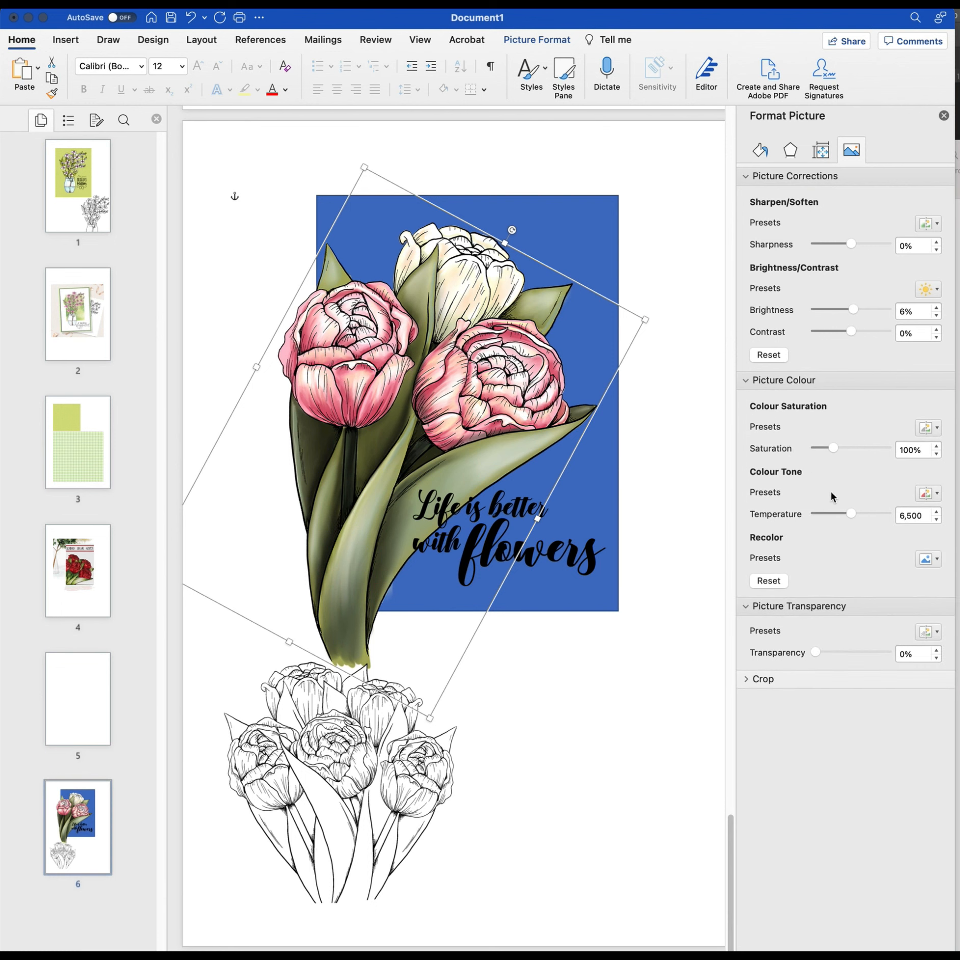
mouse_move(849, 513)
mouse_down()
mouse_move(887, 519)
mouse_move(833, 521)
mouse_move(847, 528)
mouse_up()
click(746, 680)
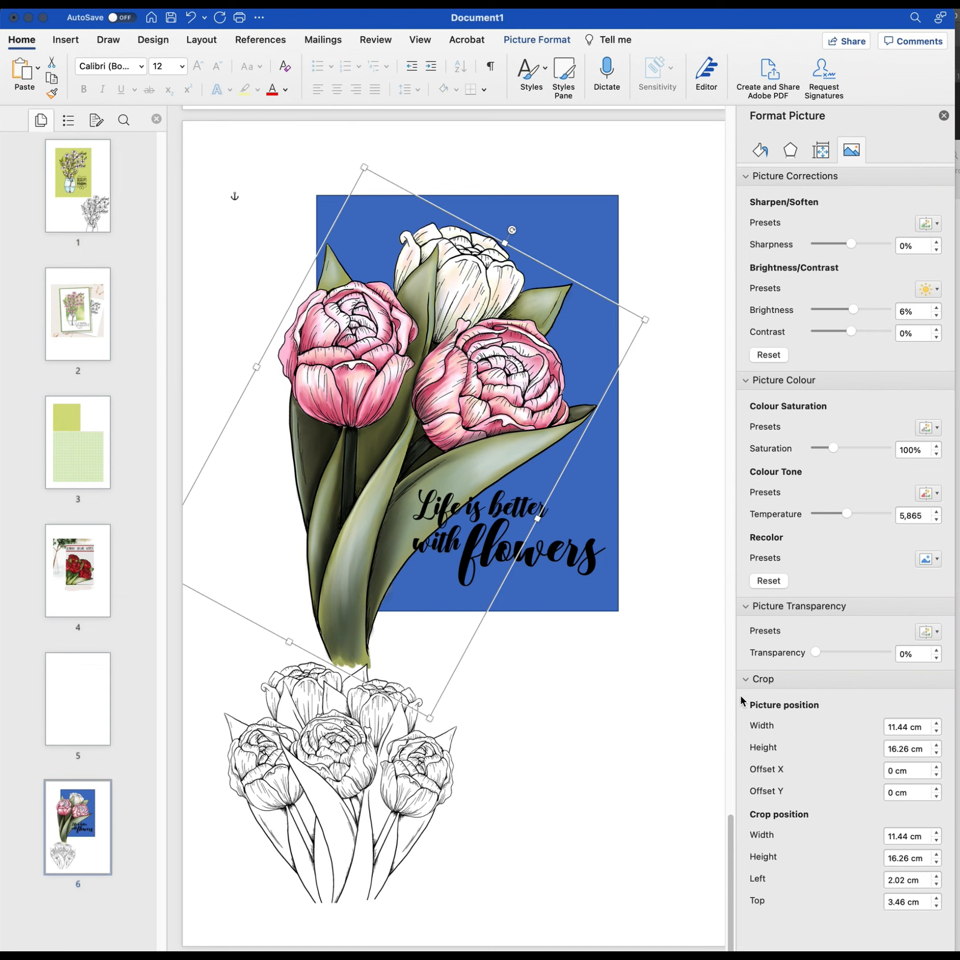
click(593, 750)
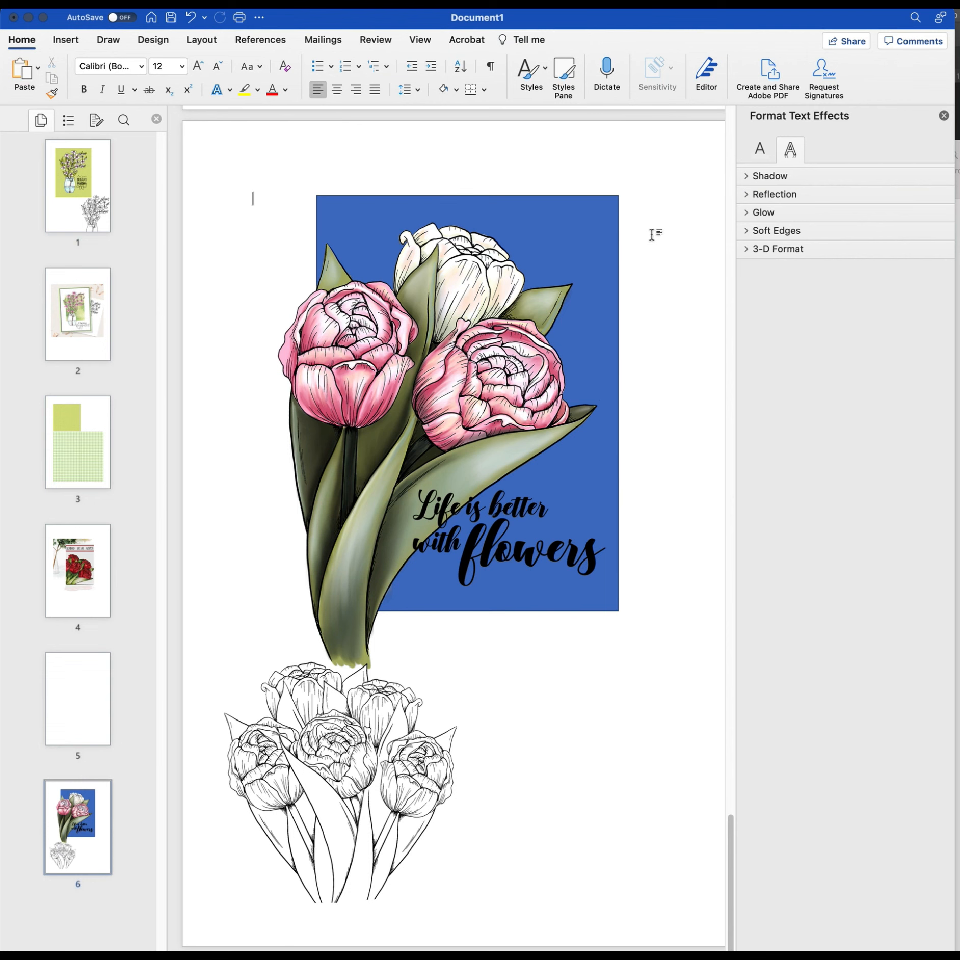
click(345, 328)
right_click(347, 325)
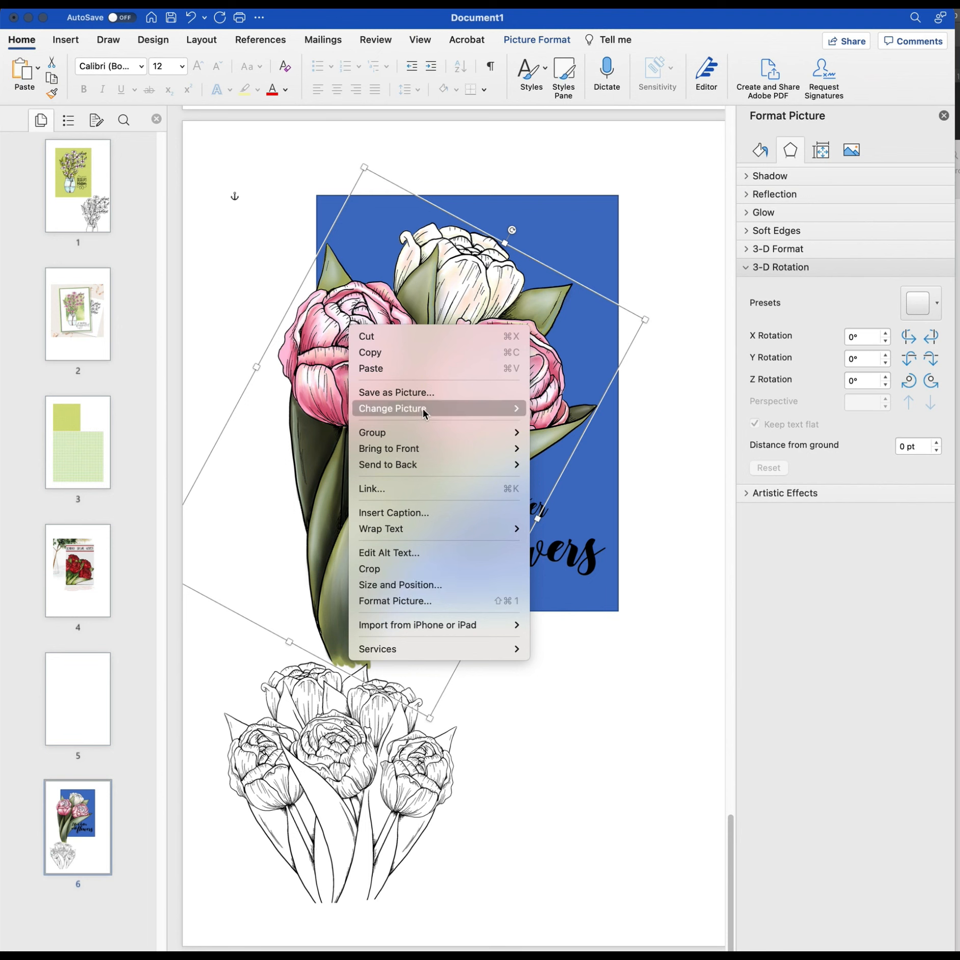
mouse_move(425, 410)
click(662, 567)
click(647, 581)
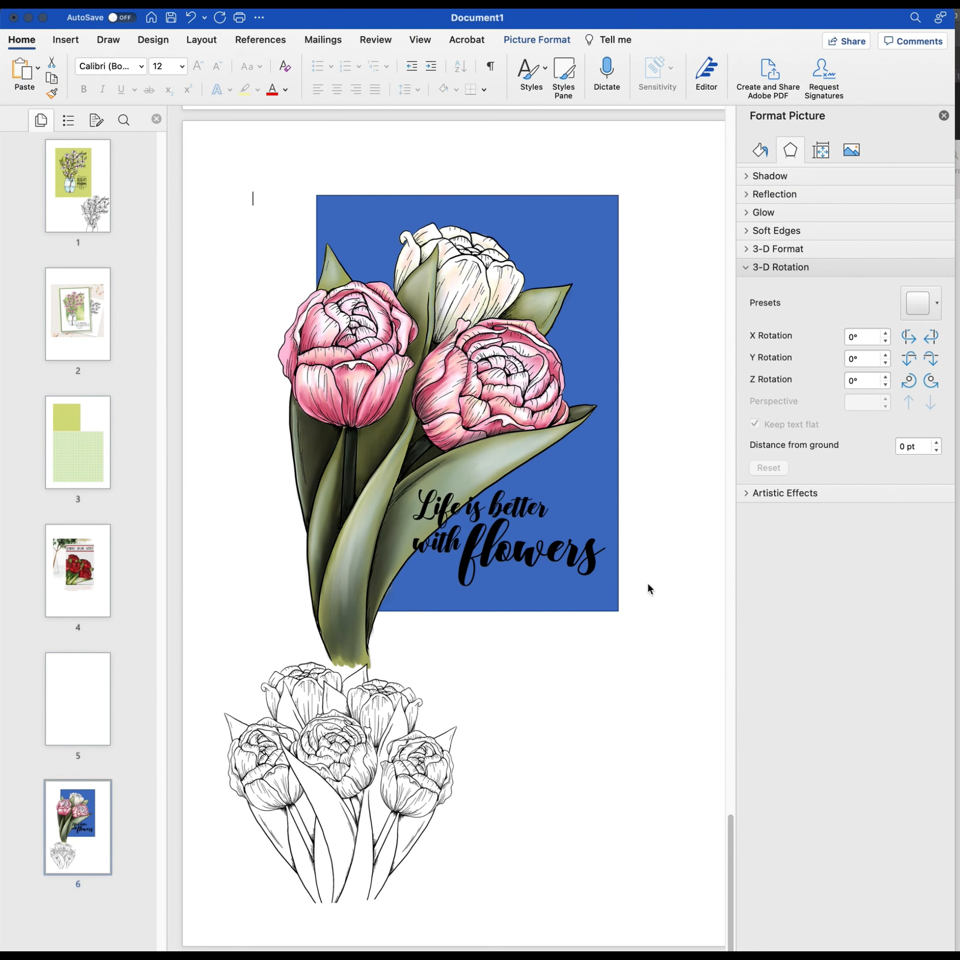
click(474, 370)
click(660, 432)
Step: Move the line-art tulips down to the page's lower edge and shift the blue rectangle slightly right behind the coloured tulips
click(578, 239)
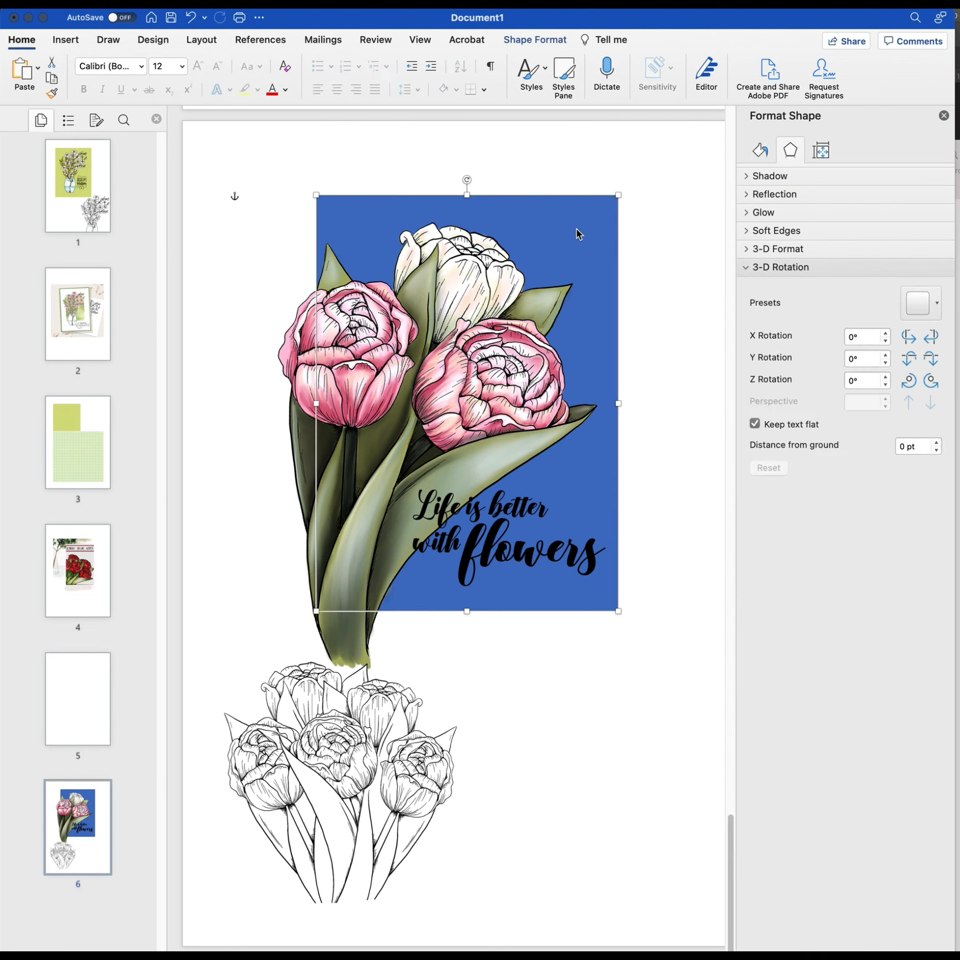
drag(562, 223, 639, 793)
drag(302, 719, 333, 849)
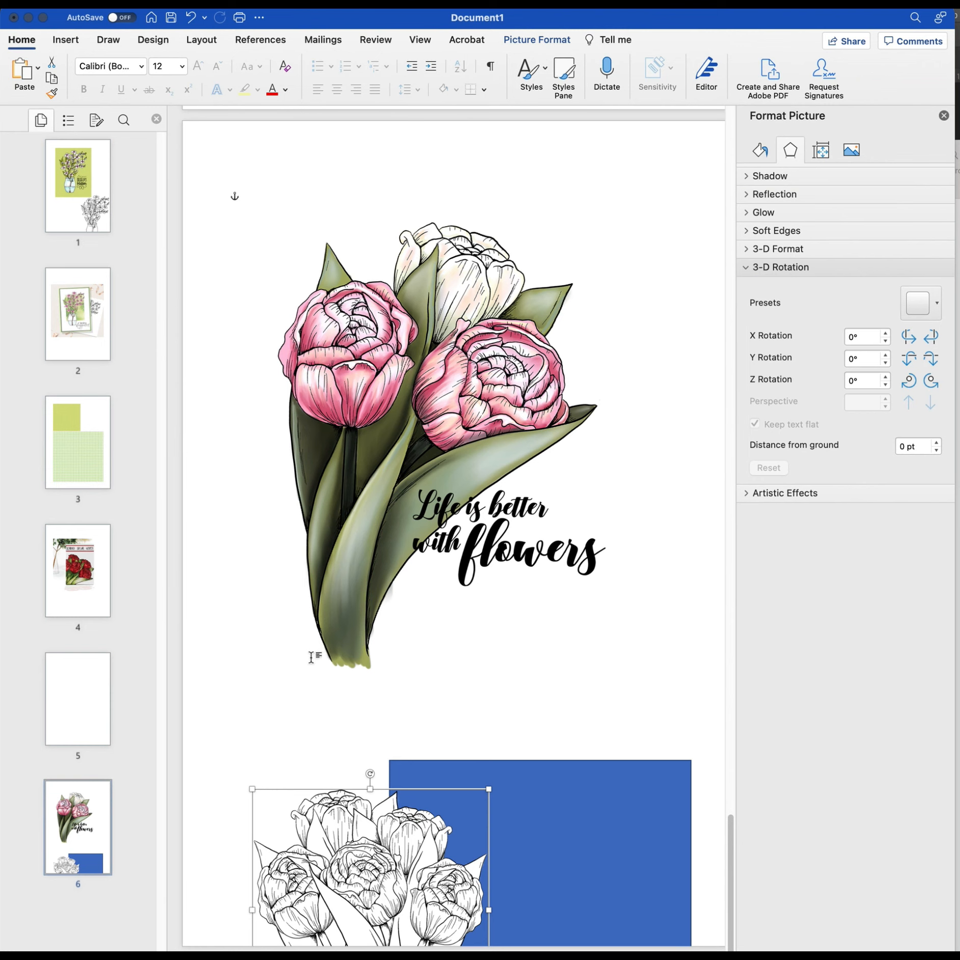
drag(595, 867, 536, 338)
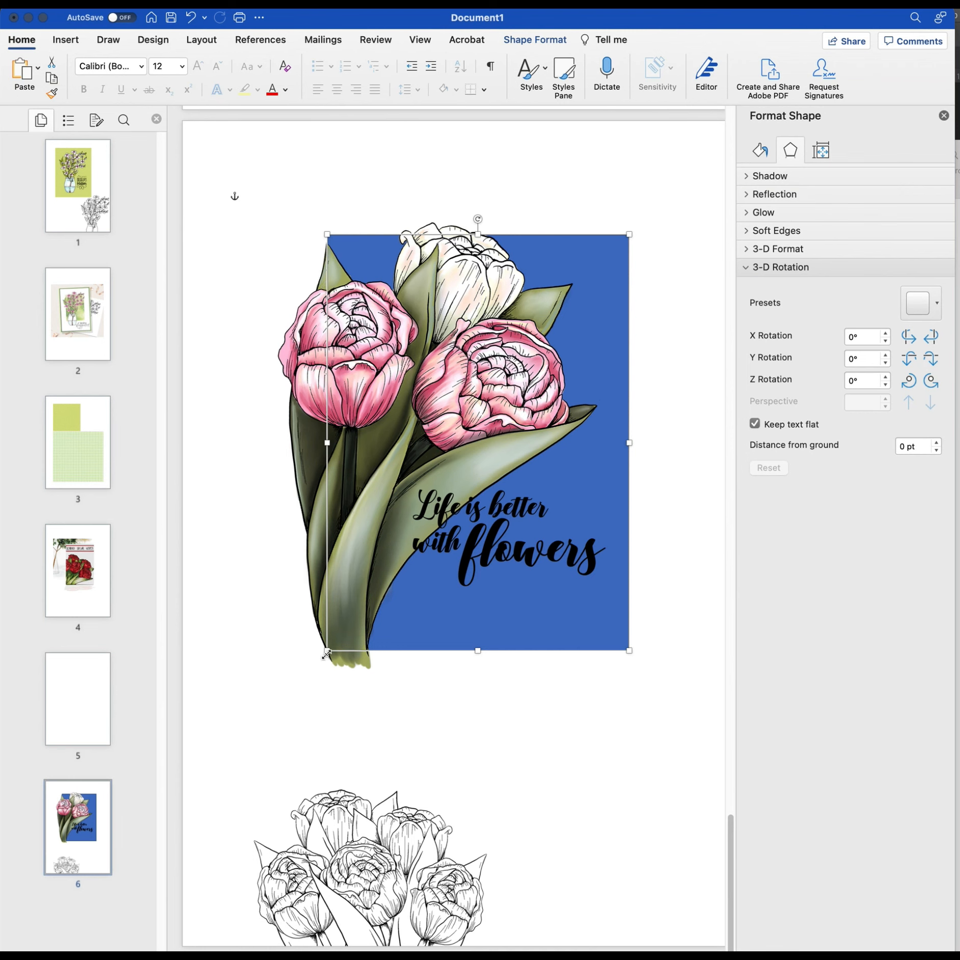
drag(597, 614, 595, 578)
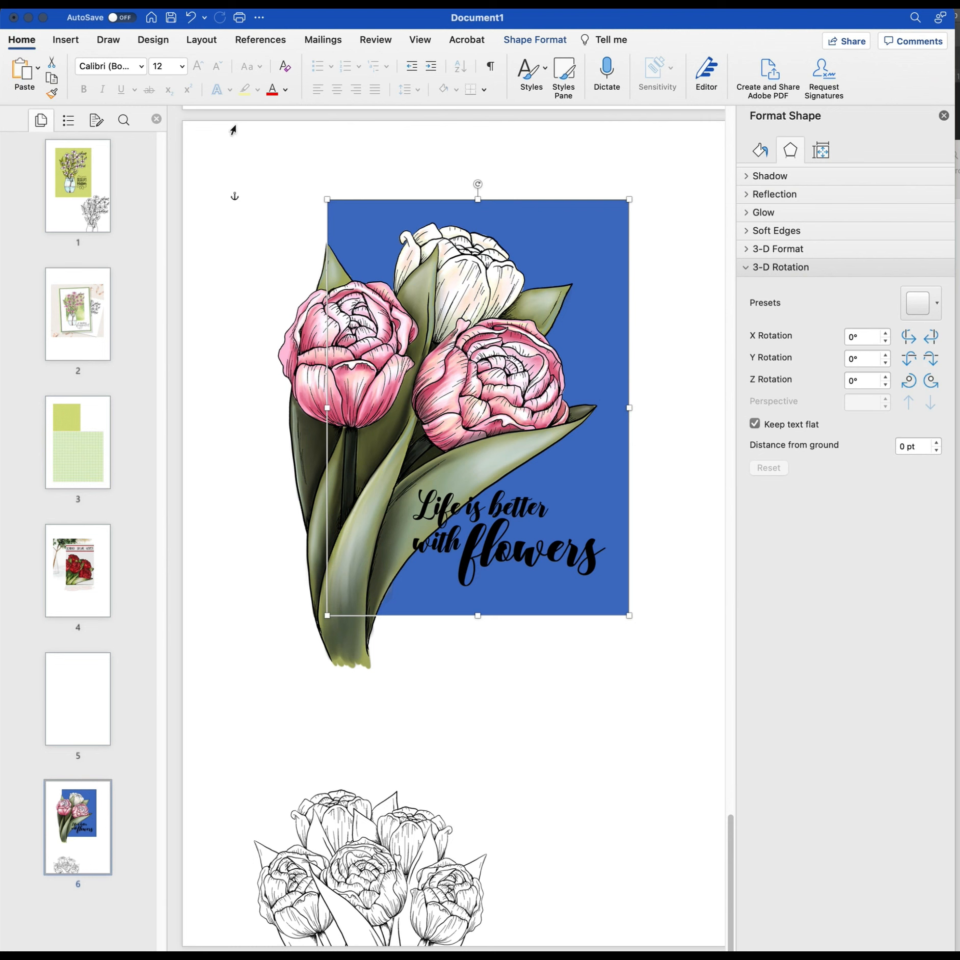
Step: Fill the rectangle solid white and reshape it into a narrow strip along the overhanging left part of the coloured tulips
right_click(587, 252)
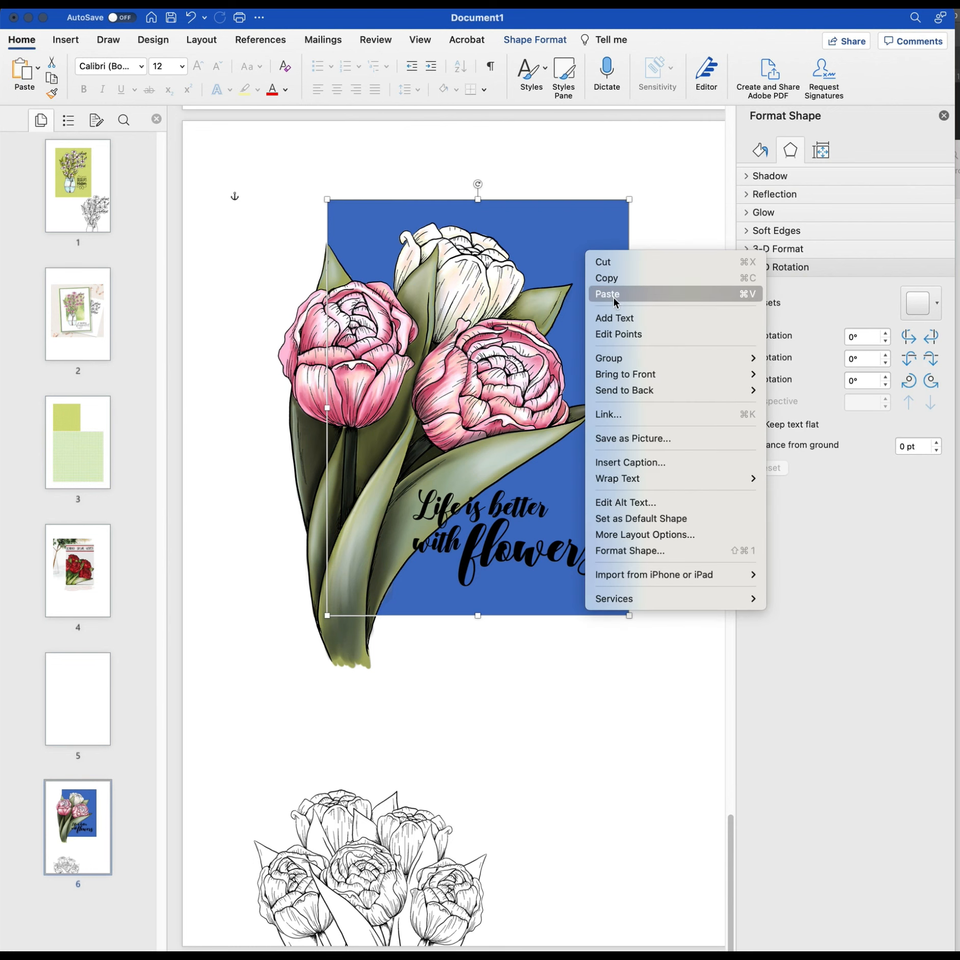
click(634, 551)
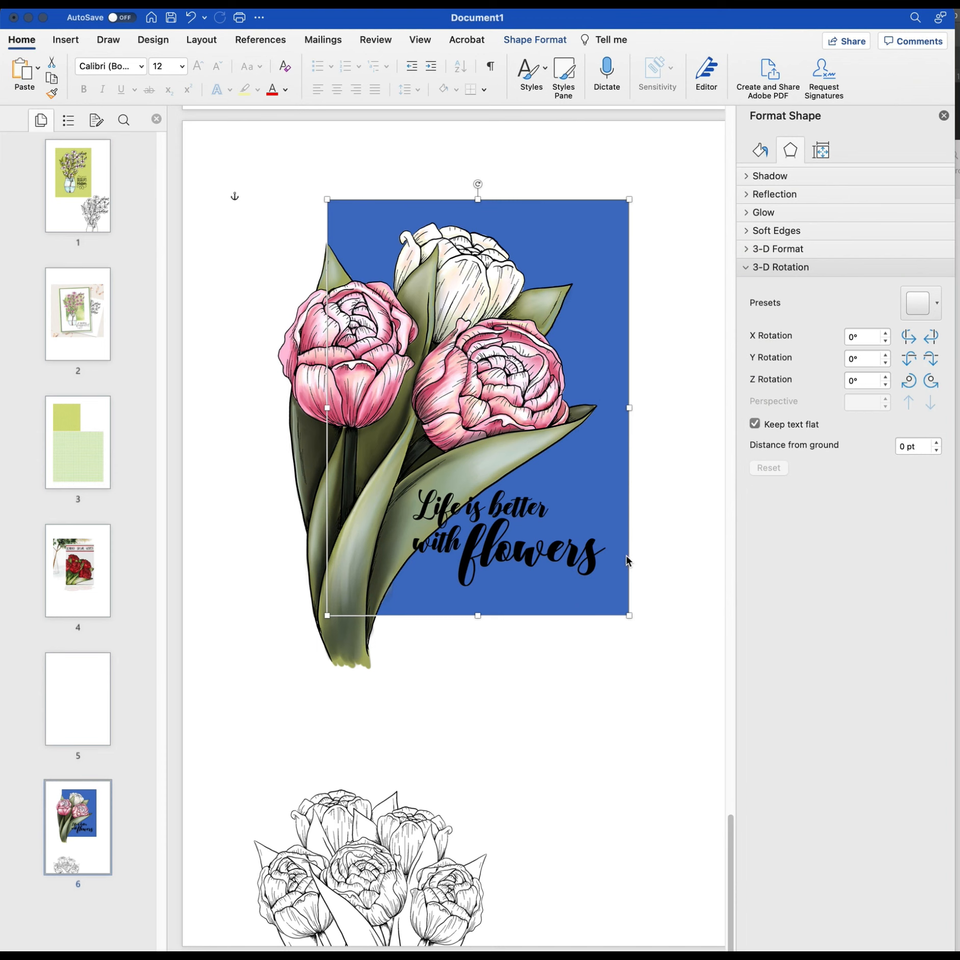
click(745, 181)
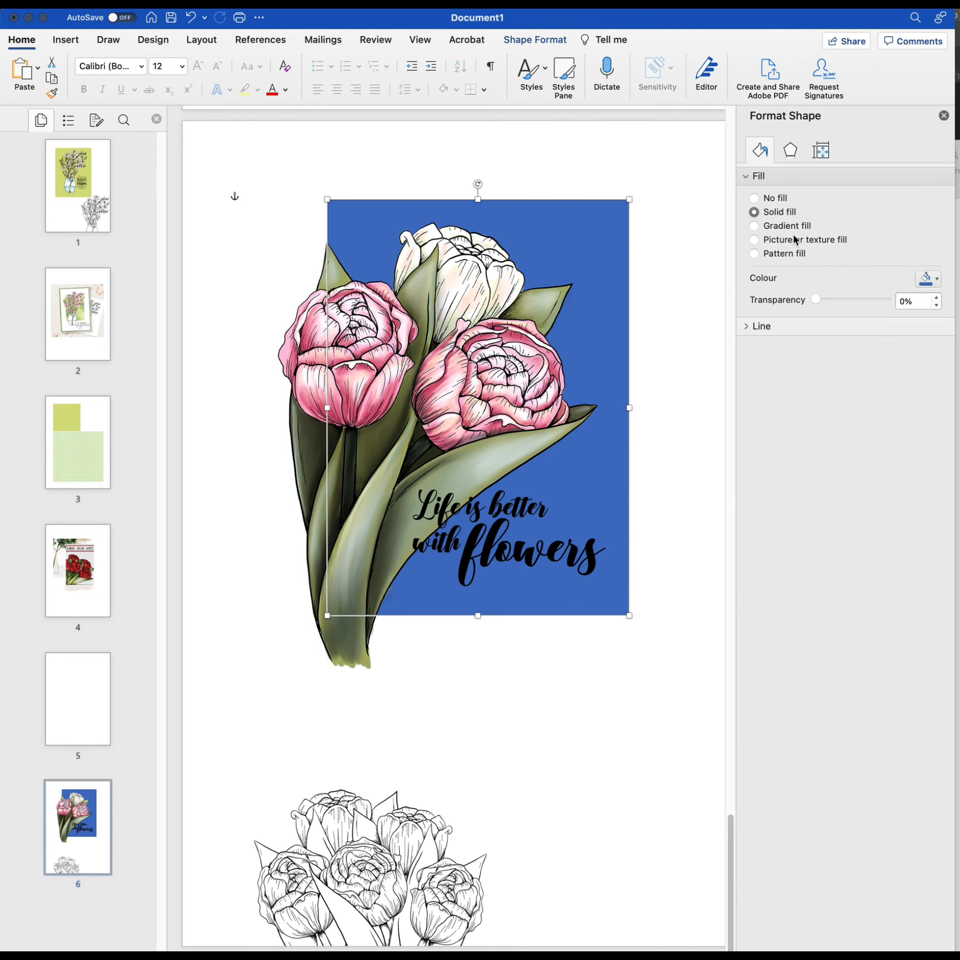
click(935, 279)
click(926, 317)
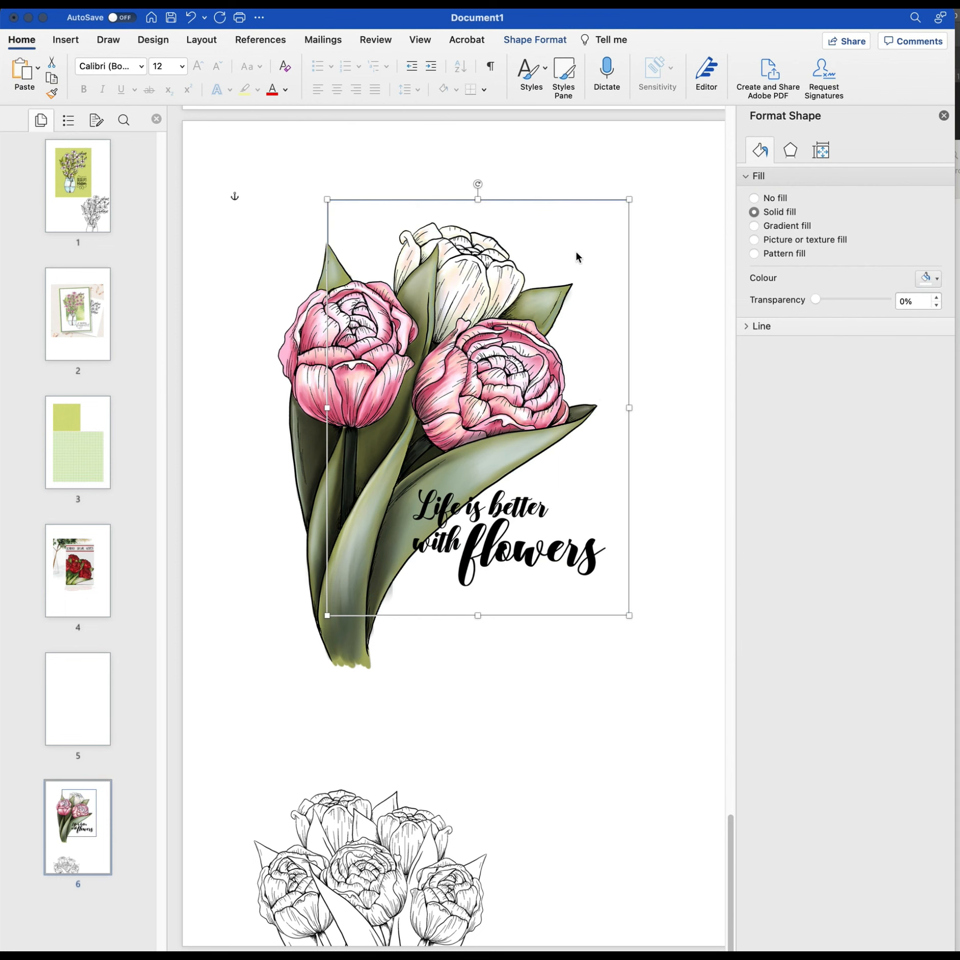
drag(629, 407, 238, 379)
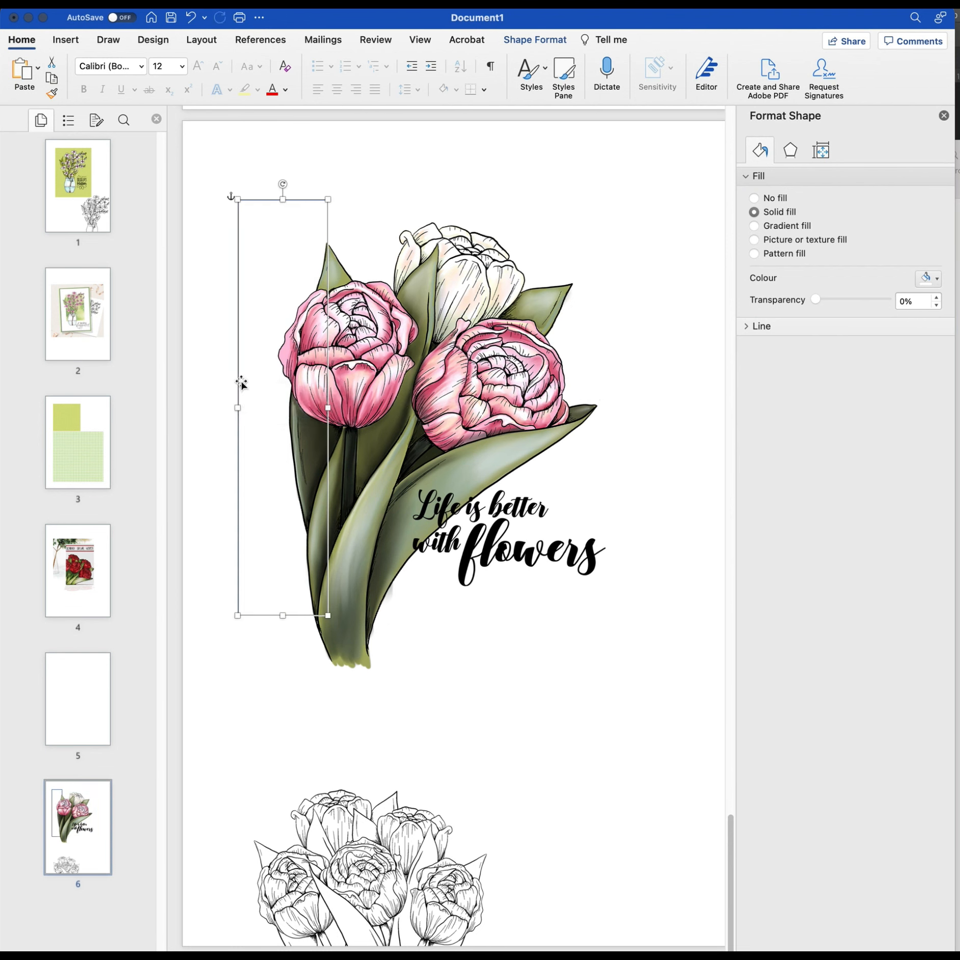
Step: Bring the coloured tulips picture in front of the other objects
right_click(263, 407)
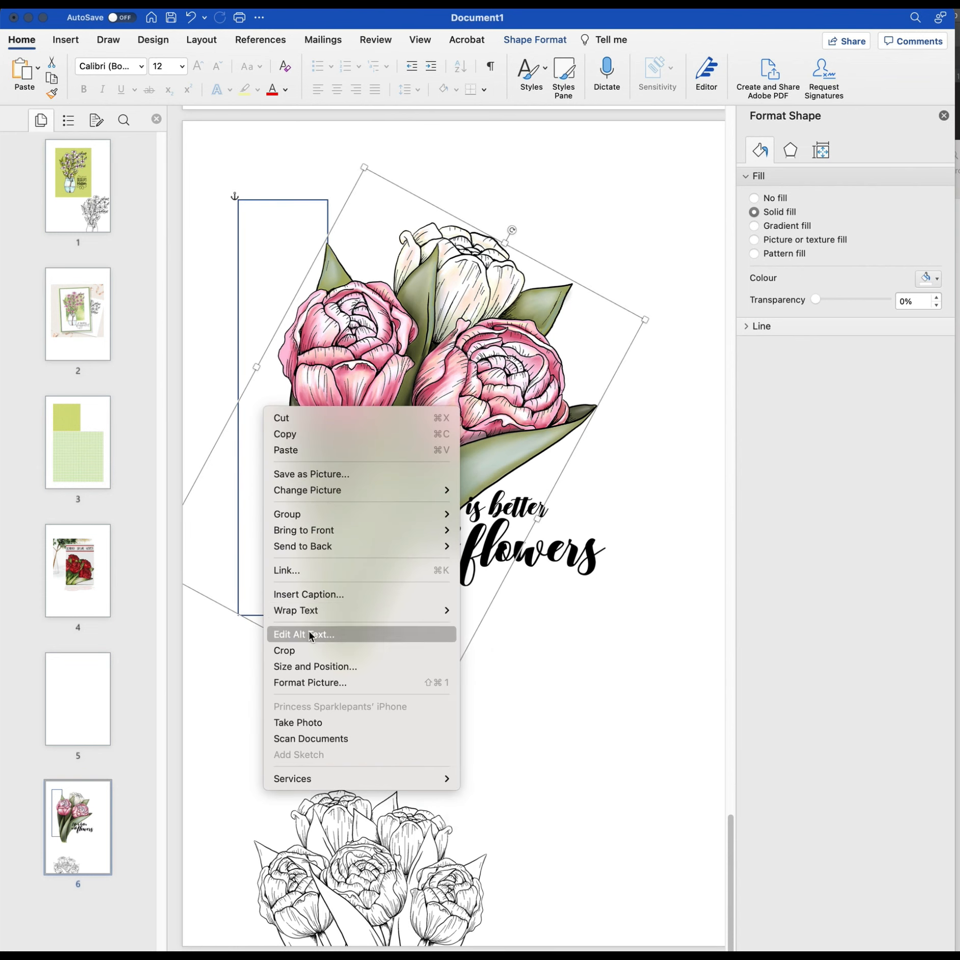
mouse_move(326, 531)
click(484, 531)
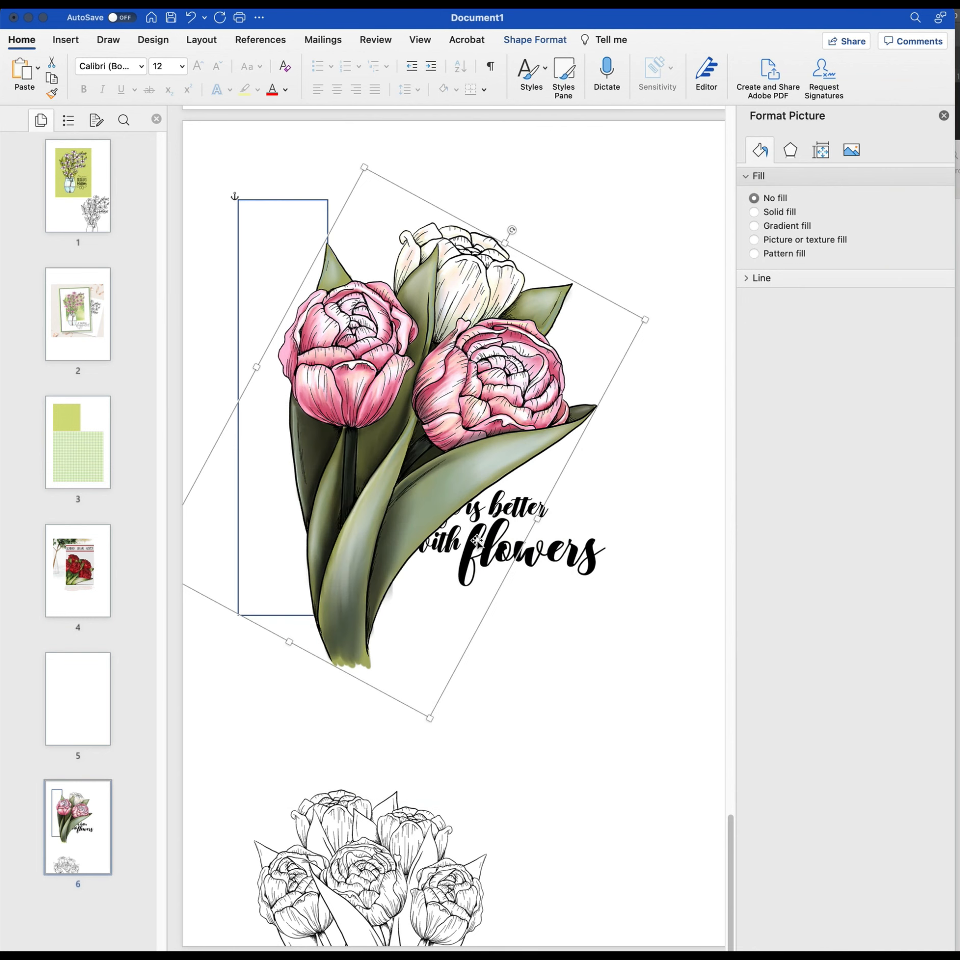
click(632, 235)
Step: Send the coloured tulips picture to the back, behind the white strip and the sentiment
click(509, 317)
right_click(512, 312)
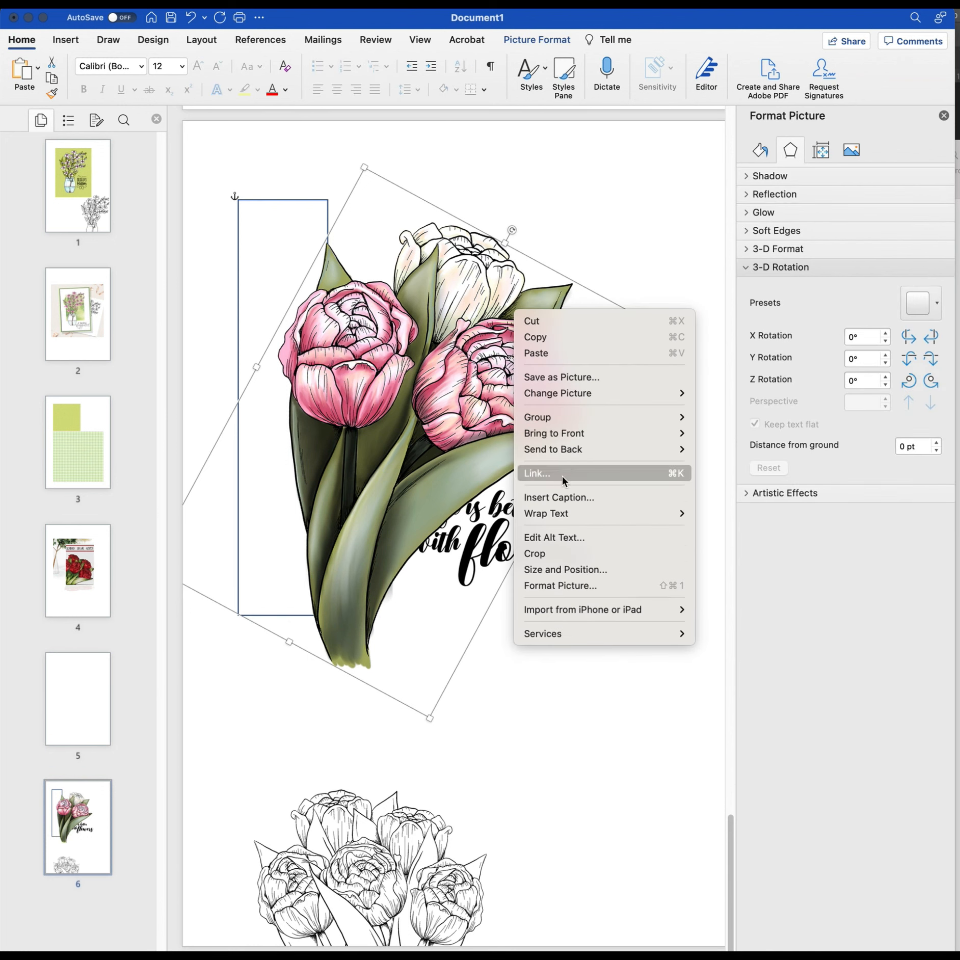
mouse_move(567, 450)
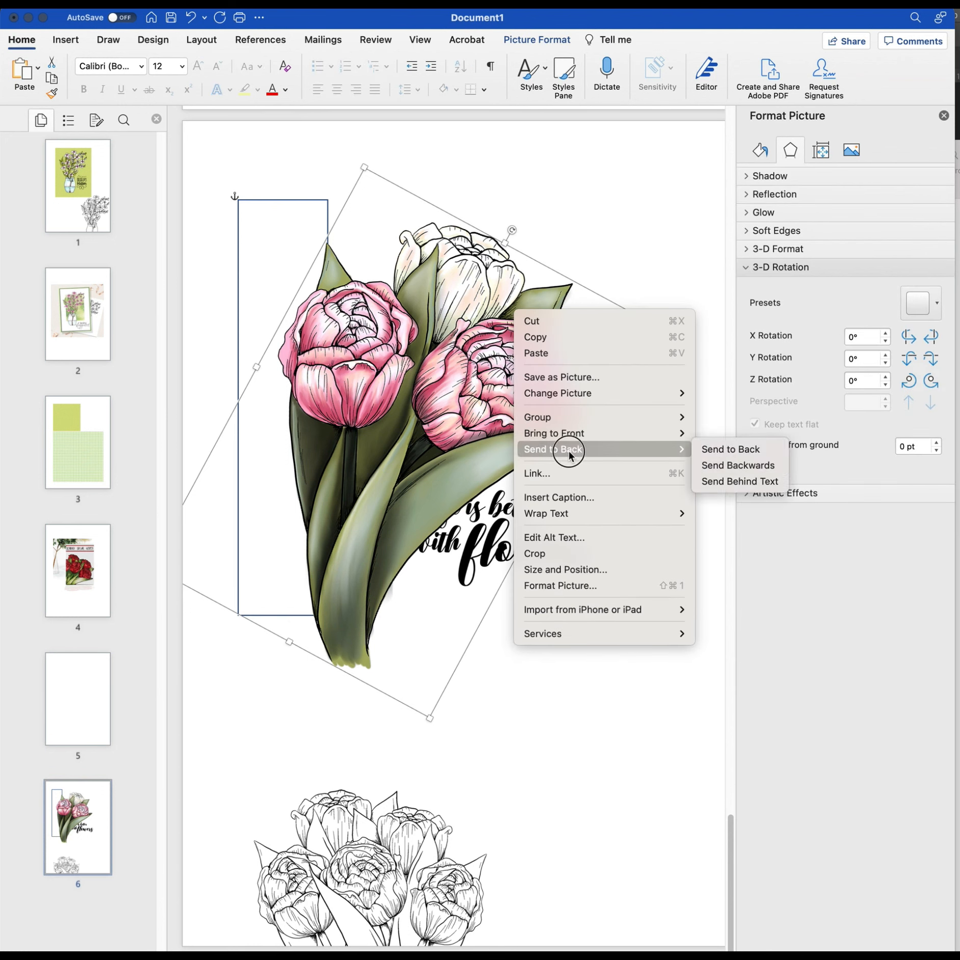
click(720, 484)
right_click(514, 364)
mouse_move(581, 504)
click(703, 503)
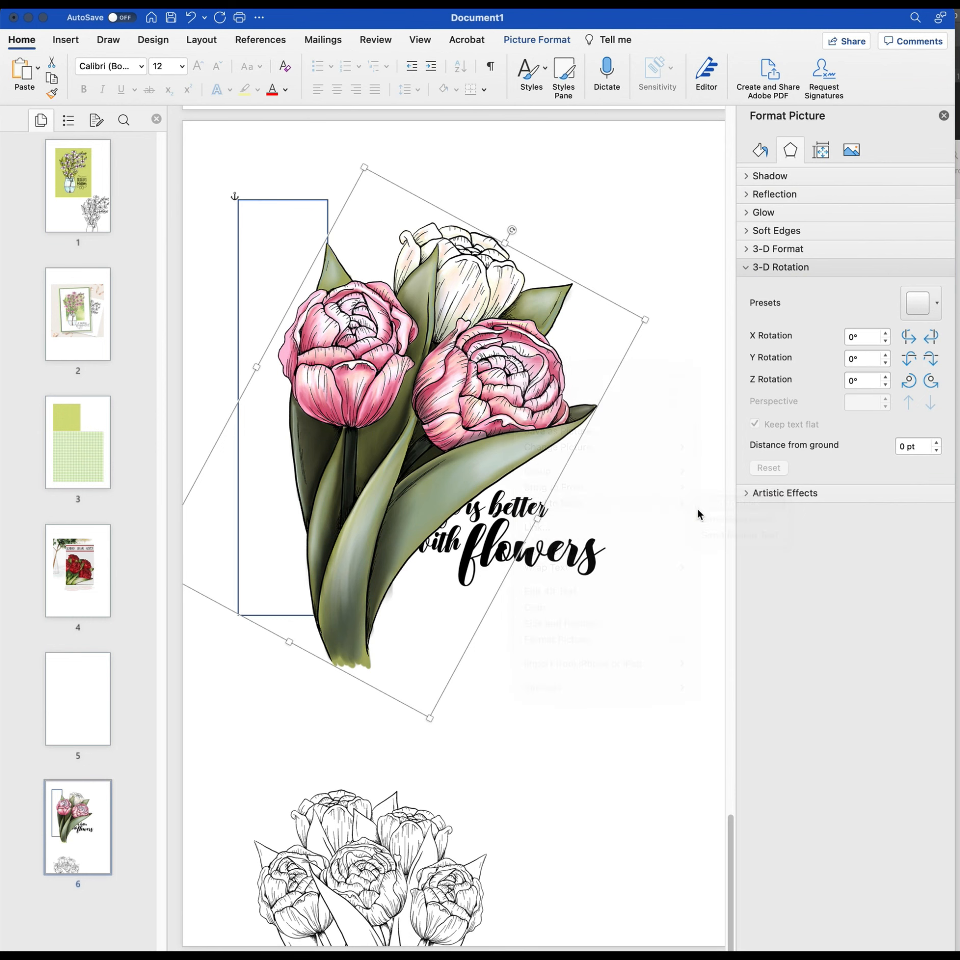
click(554, 736)
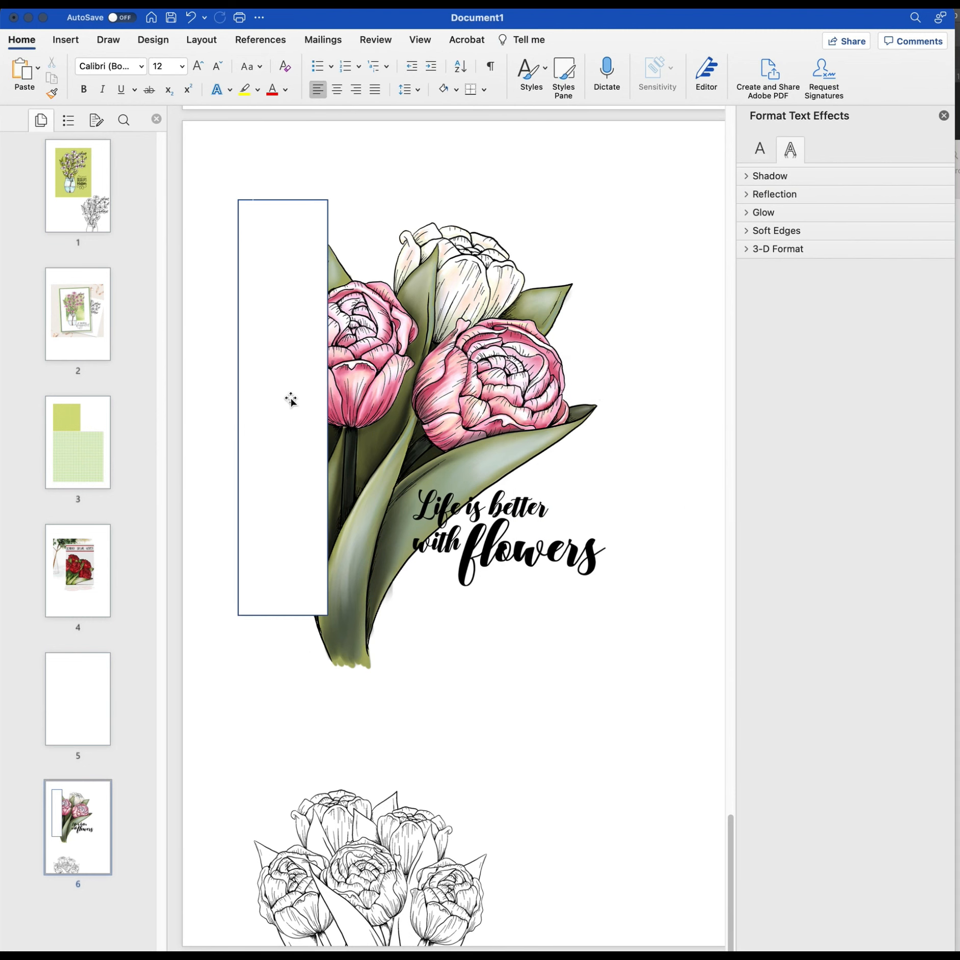
click(289, 361)
right_click(291, 359)
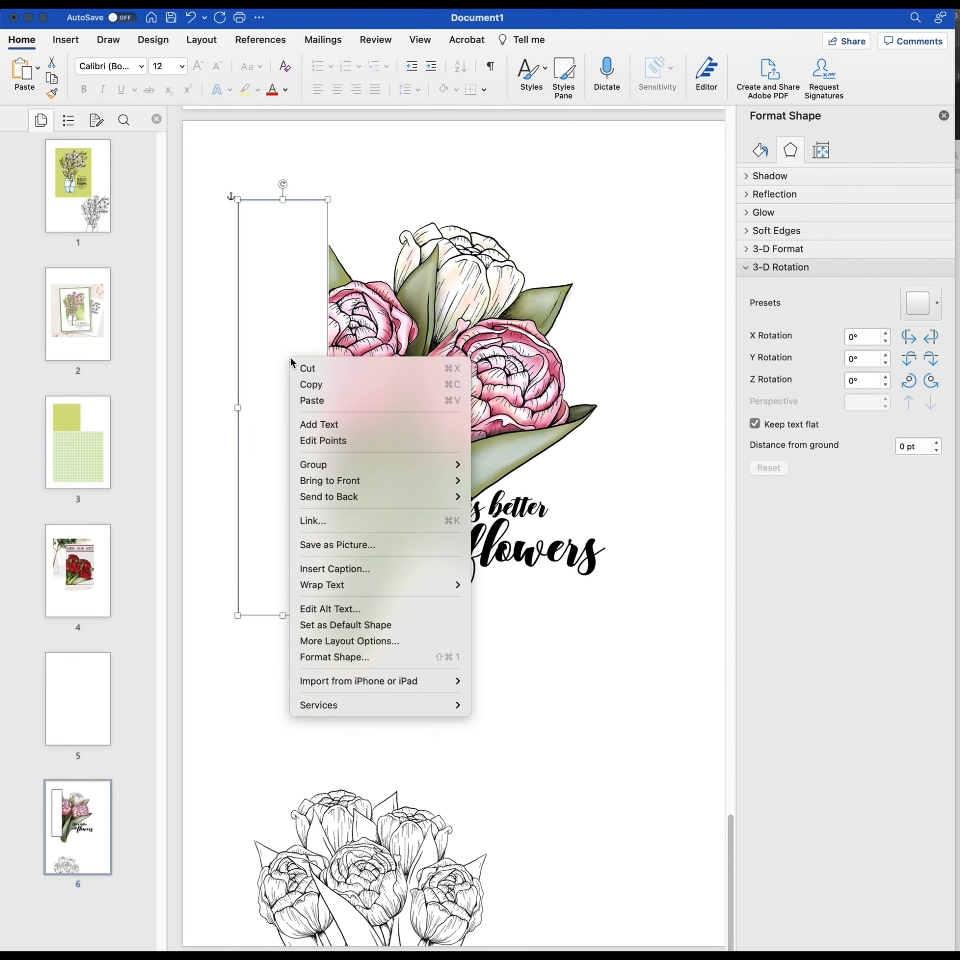
click(472, 177)
Step: Remove the outline from the white strip covering the tulips' left side
click(297, 231)
click(301, 201)
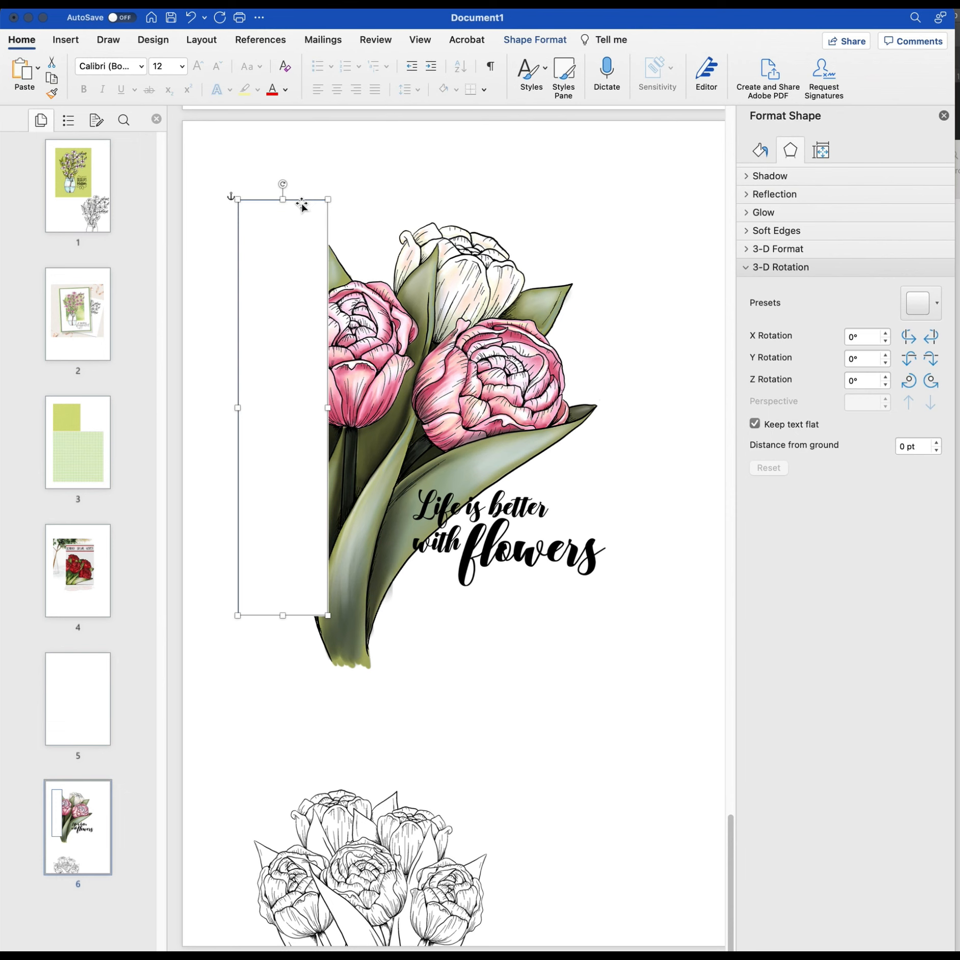
right_click(297, 248)
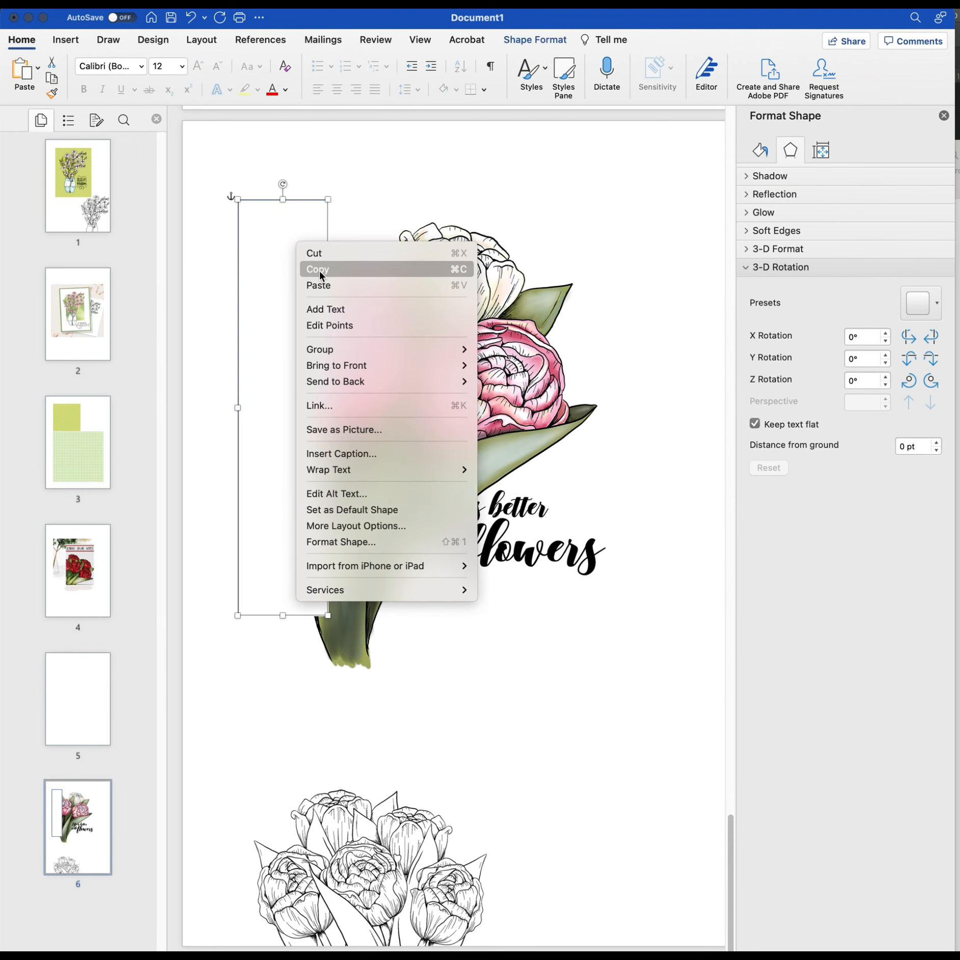
click(352, 542)
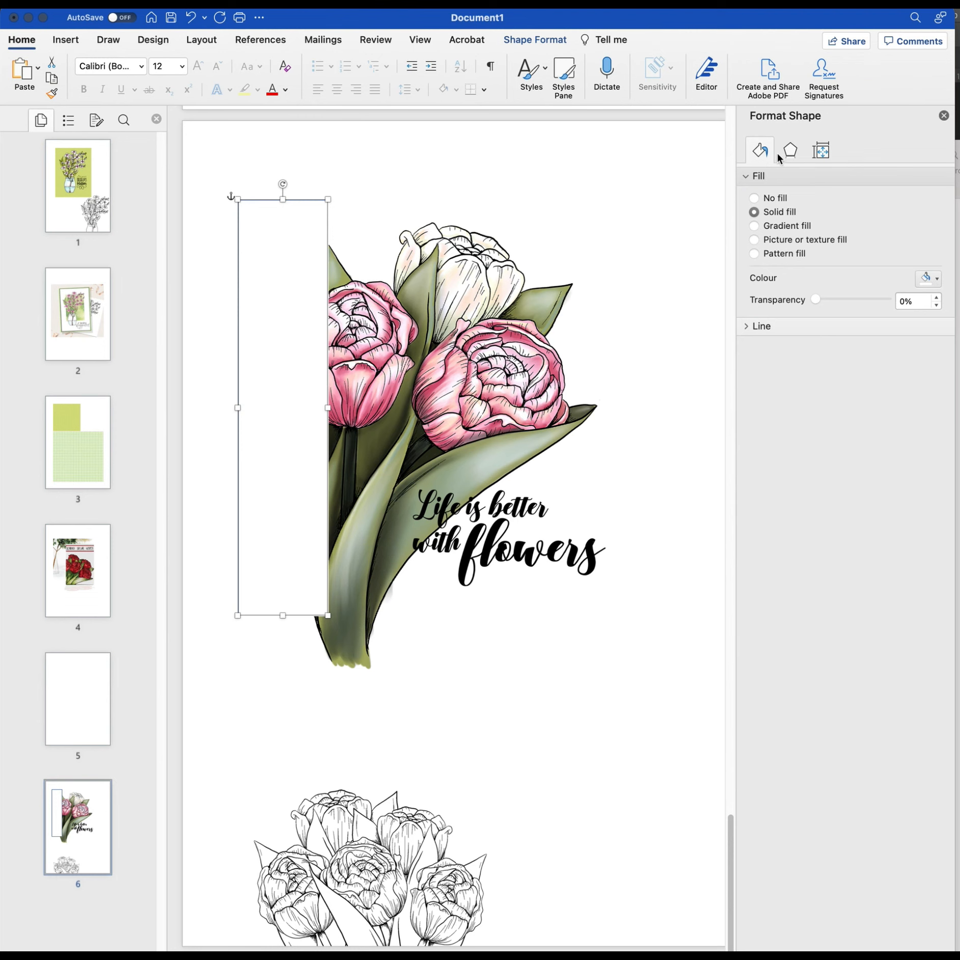
click(745, 326)
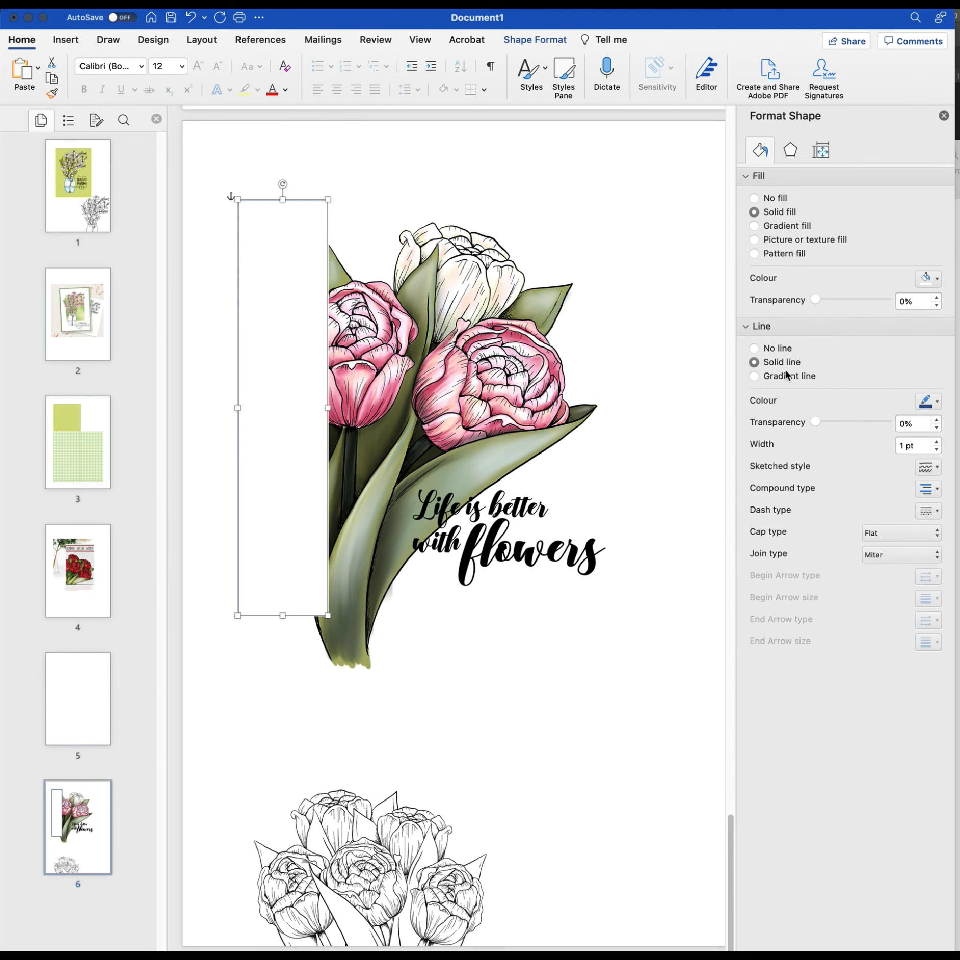
click(754, 349)
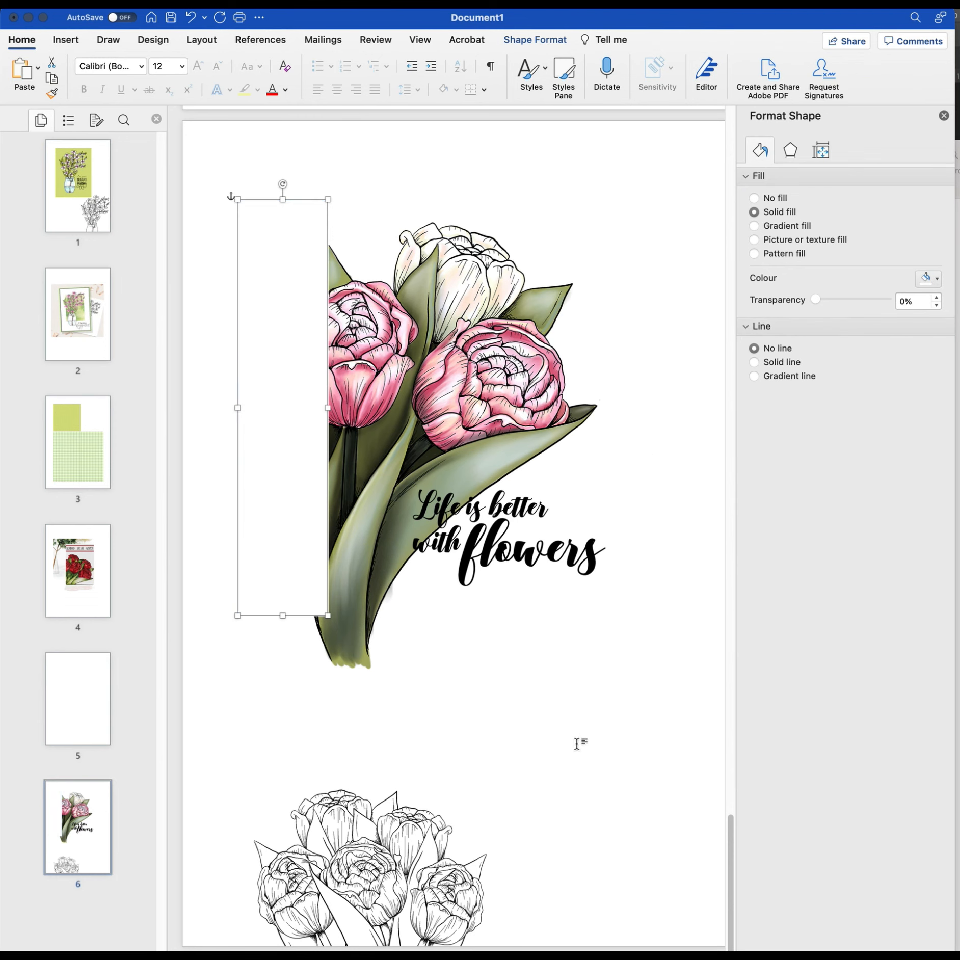
key(Escape)
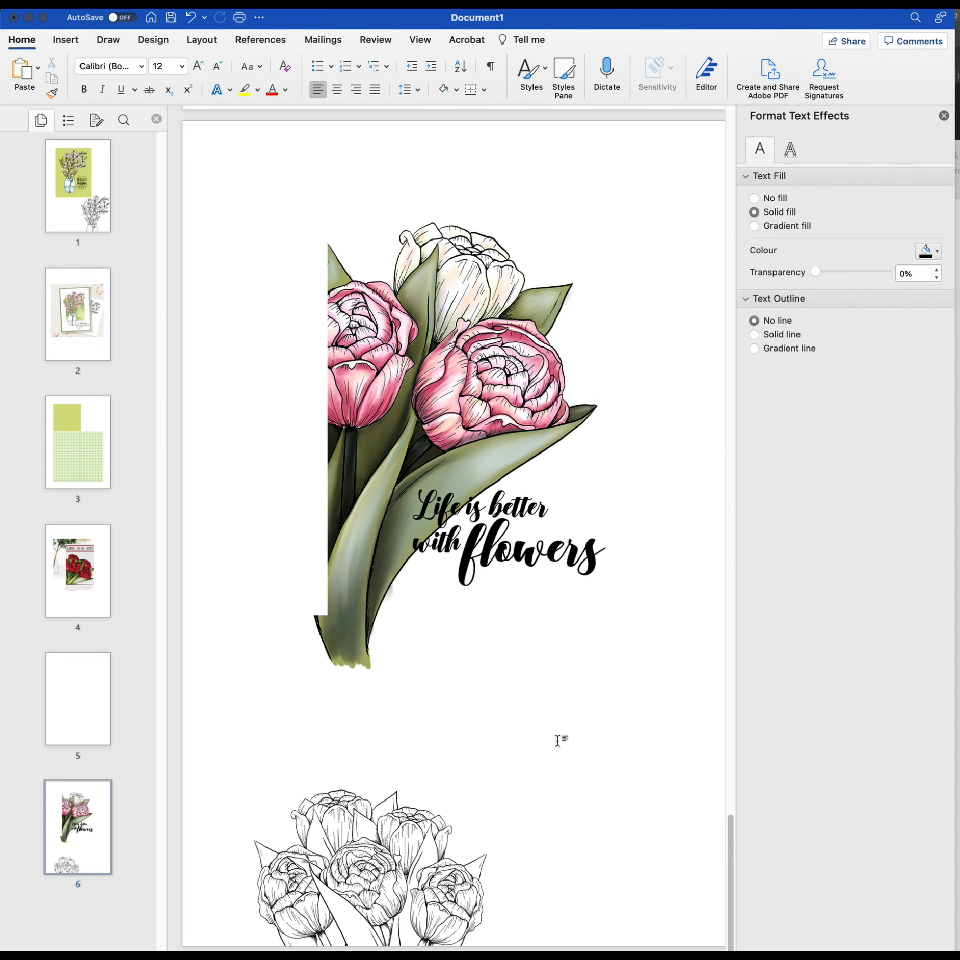
Step: Extend the white strip downwards past the stem ends to mask the remaining left overhang of the tulips
click(301, 562)
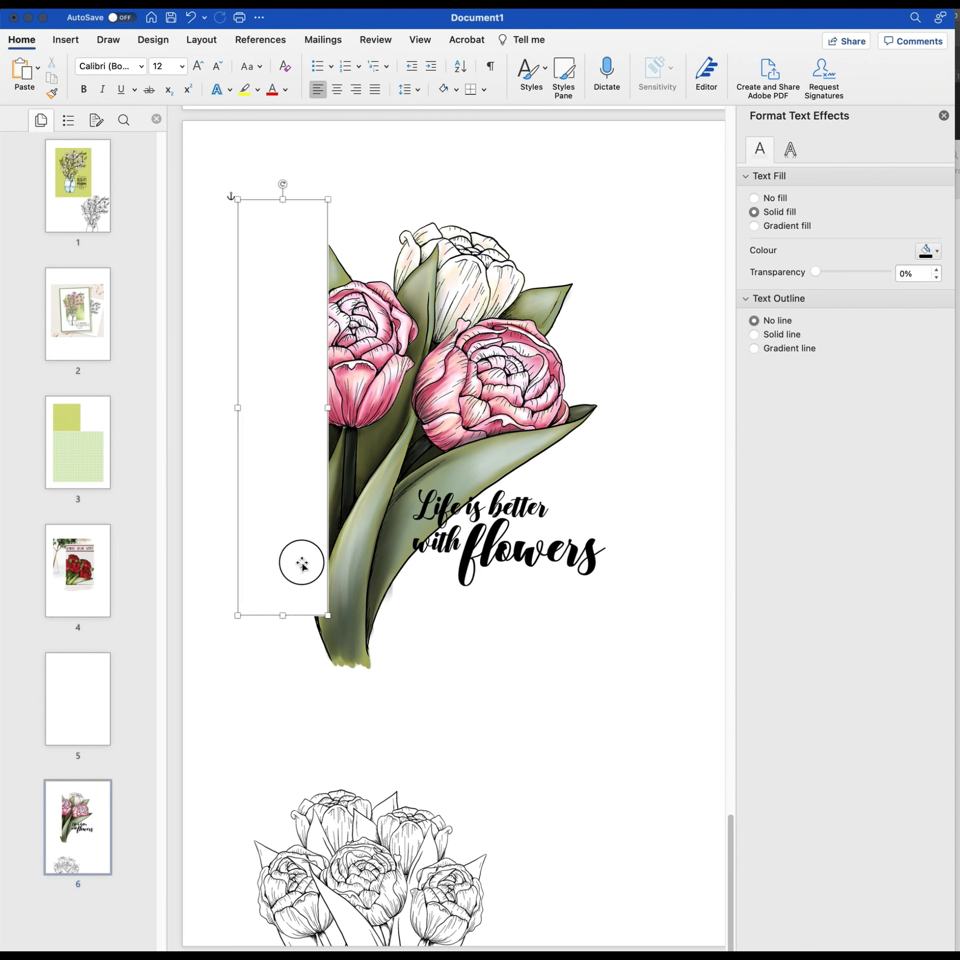
drag(280, 616, 281, 701)
click(556, 746)
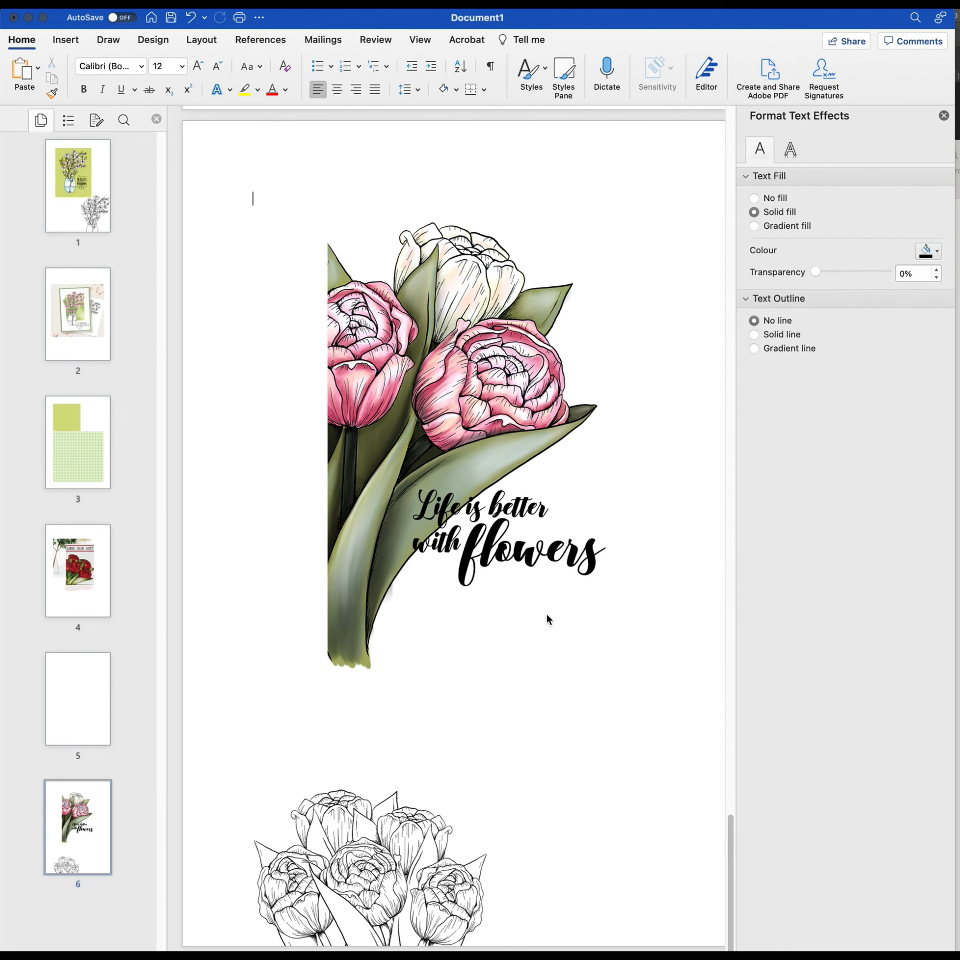
click(505, 751)
Step: Move the sentiment down and left so its first letters overlap the tulip leaves, and deselect it
click(71, 571)
click(502, 558)
drag(512, 554, 488, 586)
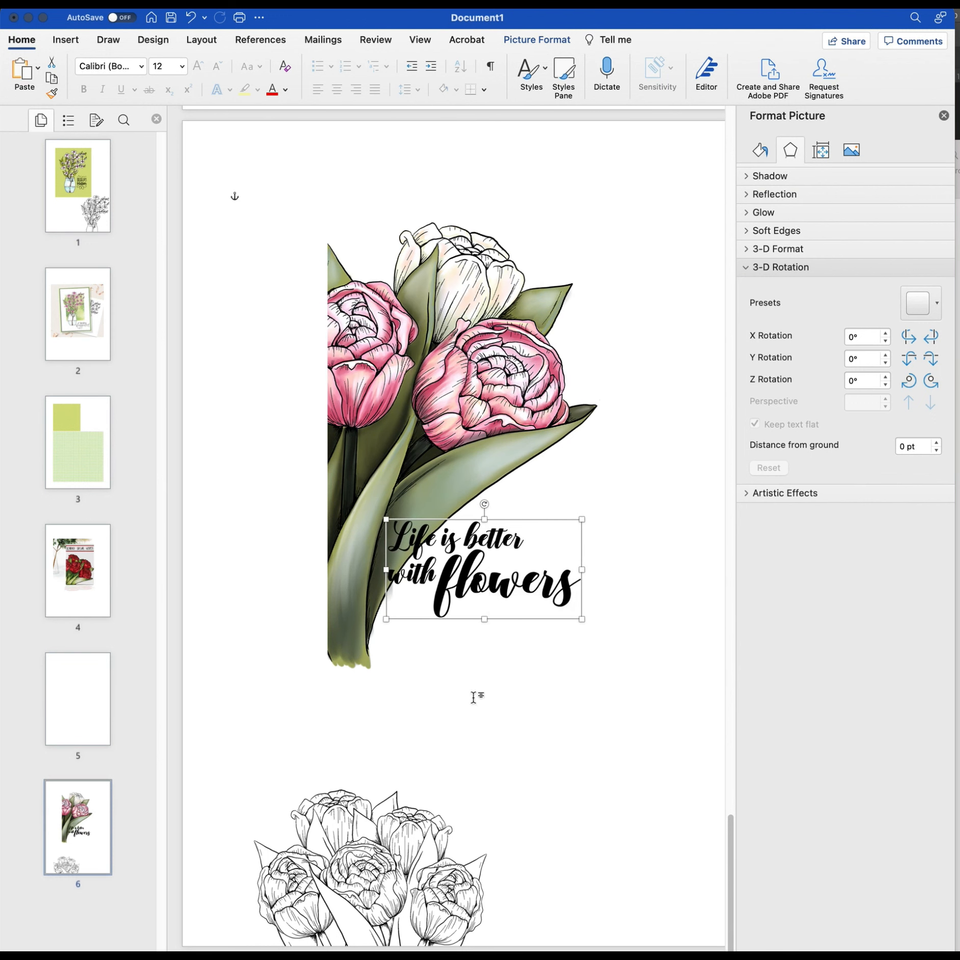
click(474, 701)
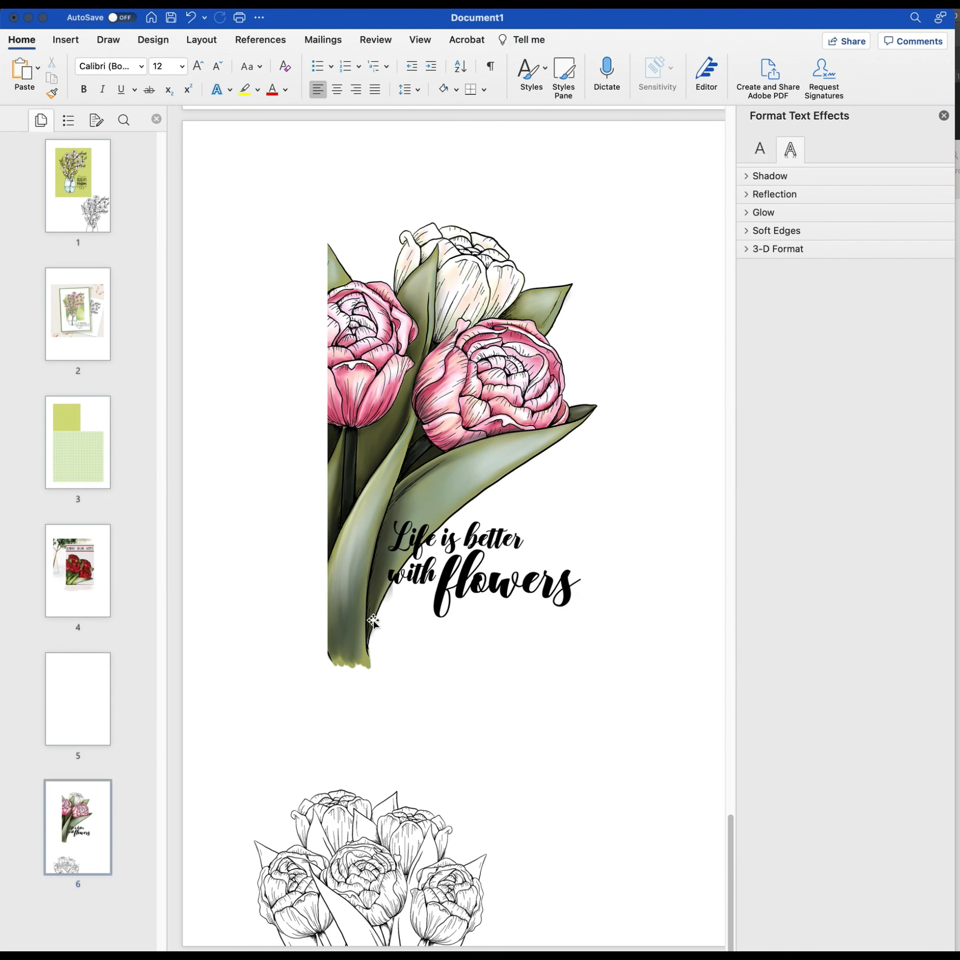